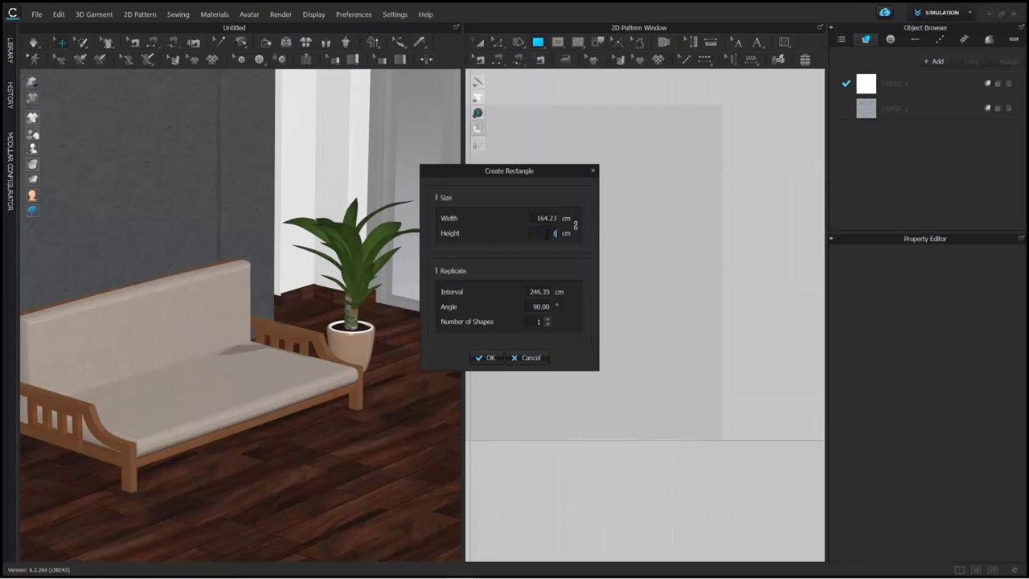
Create the rectangle pattern with a width of 164.23 cm and place it inside the grey shaded area of the pattern workspace
click(488, 358)
click(479, 42)
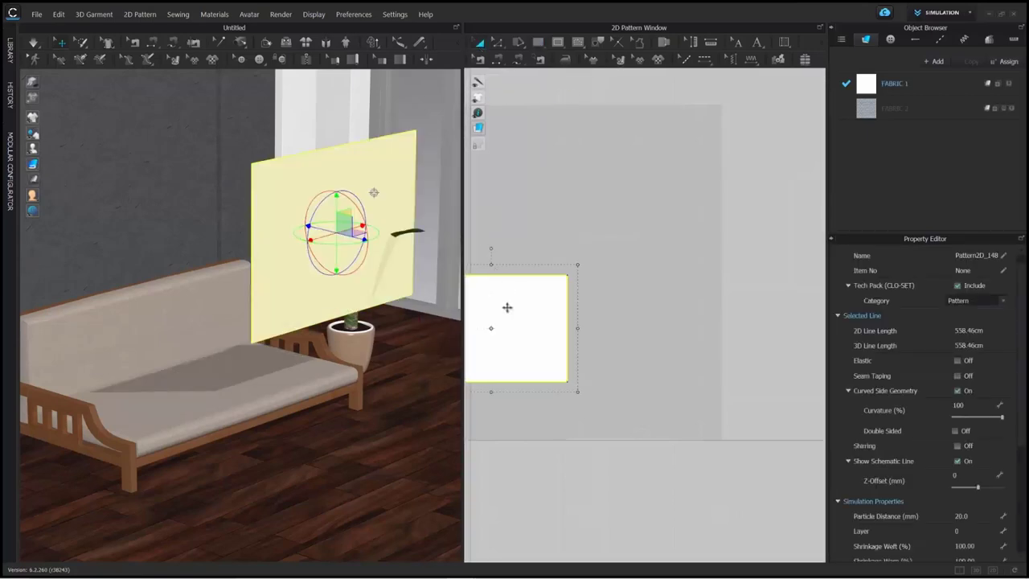
drag(507, 308, 639, 348)
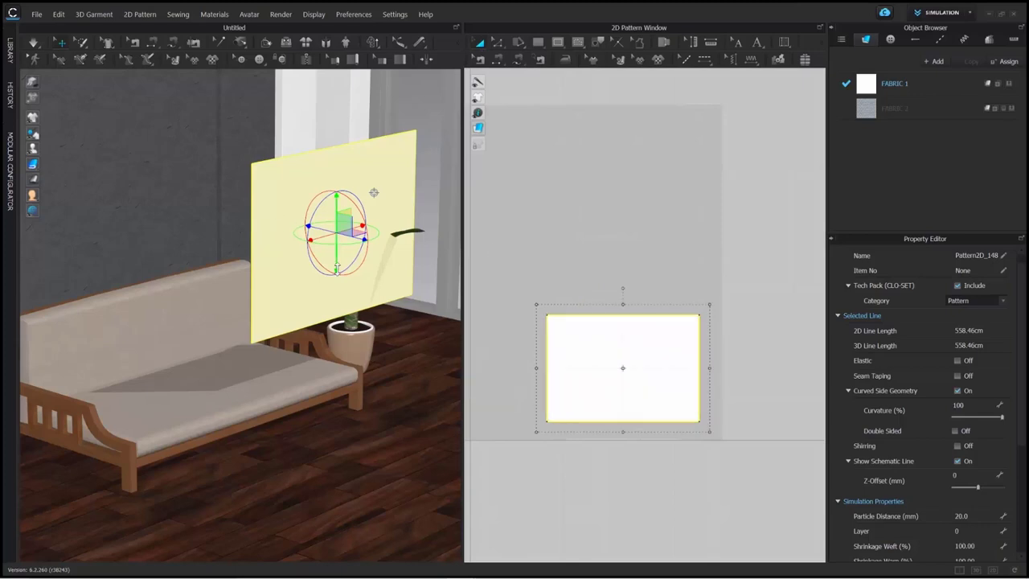
Lower the rectangle in the 3D scene so that it stands just in front of the sofa
drag(340, 294, 268, 324)
right_drag(438, 428, 392, 421)
drag(399, 359, 378, 357)
right_drag(378, 358, 466, 406)
drag(392, 313, 387, 280)
click(412, 320)
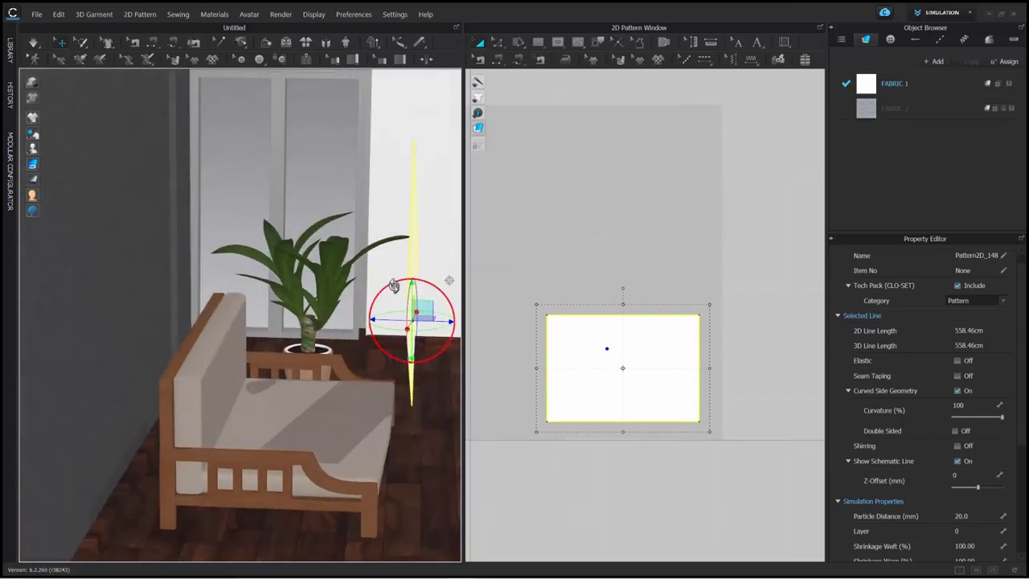
key(ctrl+z)
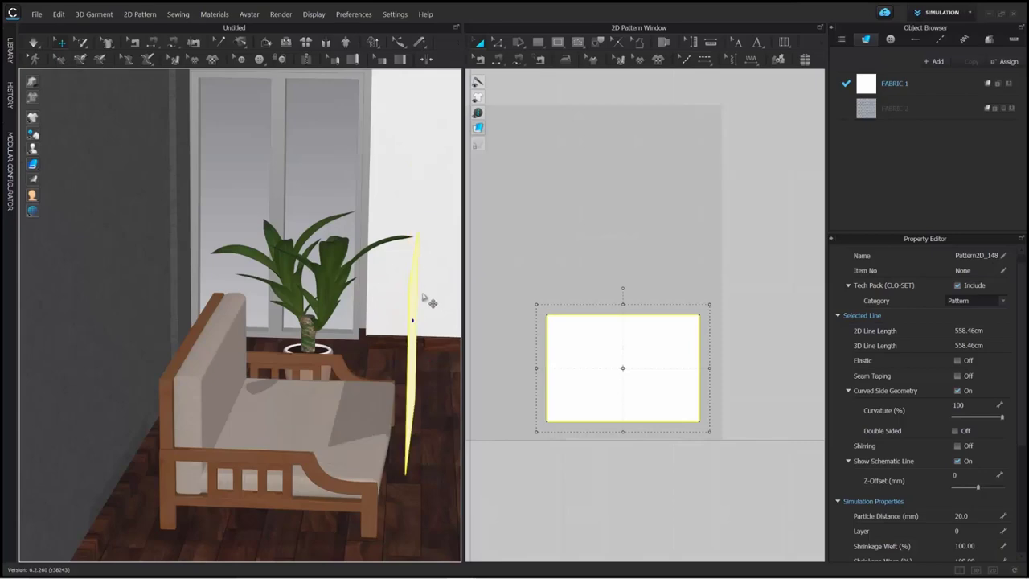
Rotate the rectangle to lie flat and shift it over the plant end of the sofa seat
click(416, 311)
drag(441, 276, 380, 283)
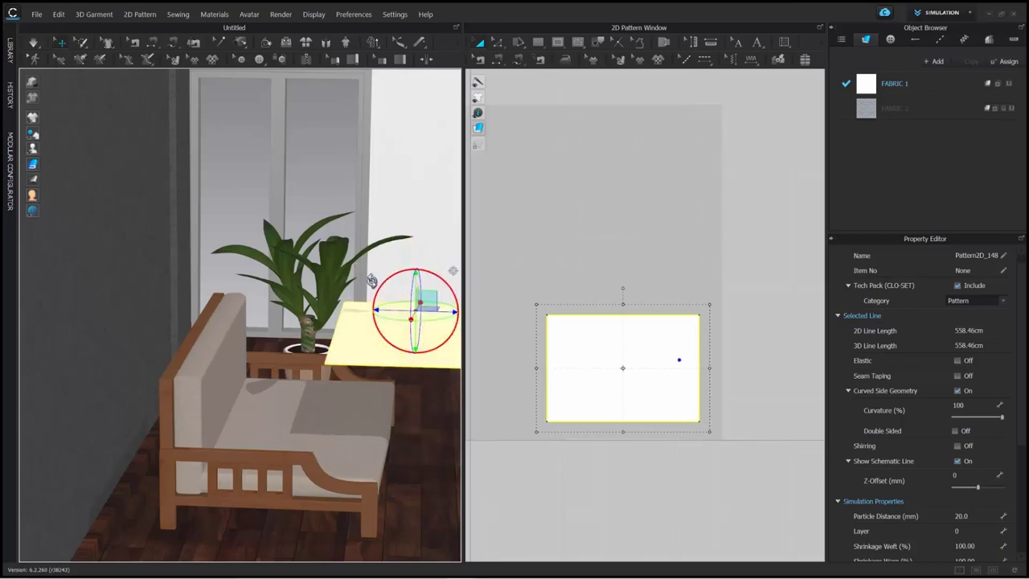
right_drag(399, 330, 400, 413)
drag(427, 299, 378, 334)
scroll(363, 420, down, 3)
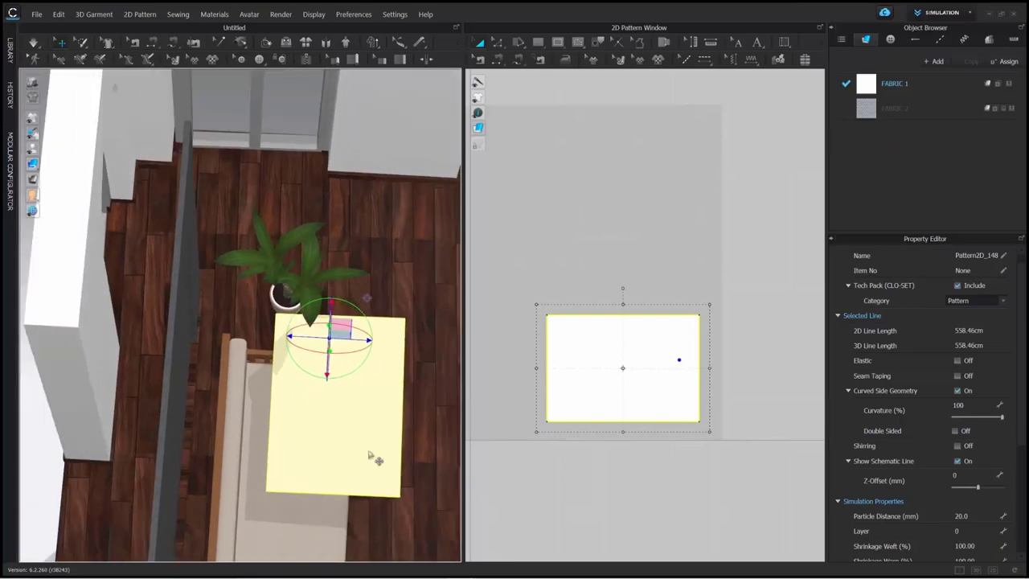
Simulate the cloth so it drapes over the sofa seat and front edge, and deselect the pattern
key(space)
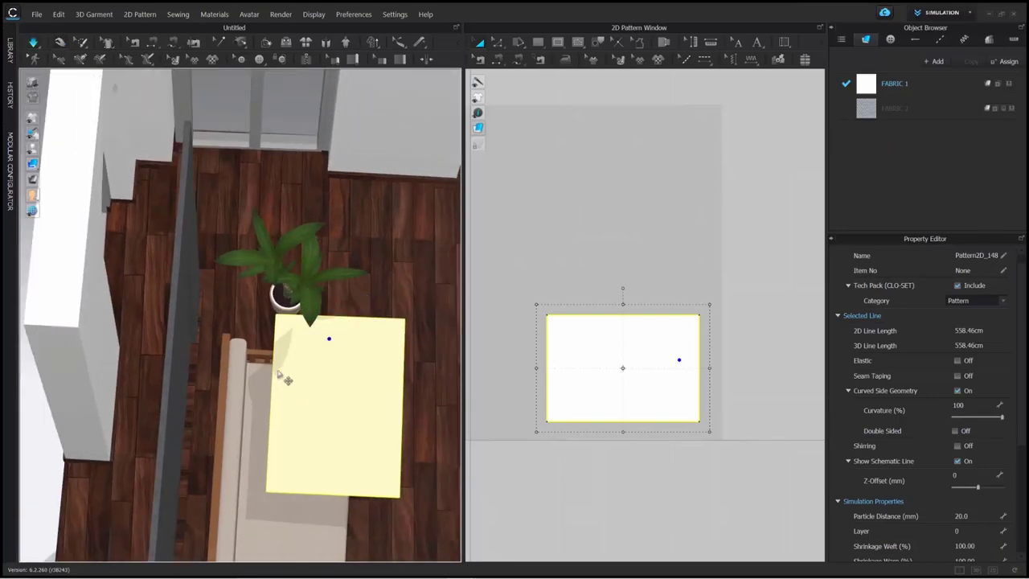
right_drag(355, 417, 314, 351)
scroll(306, 361, up, 4)
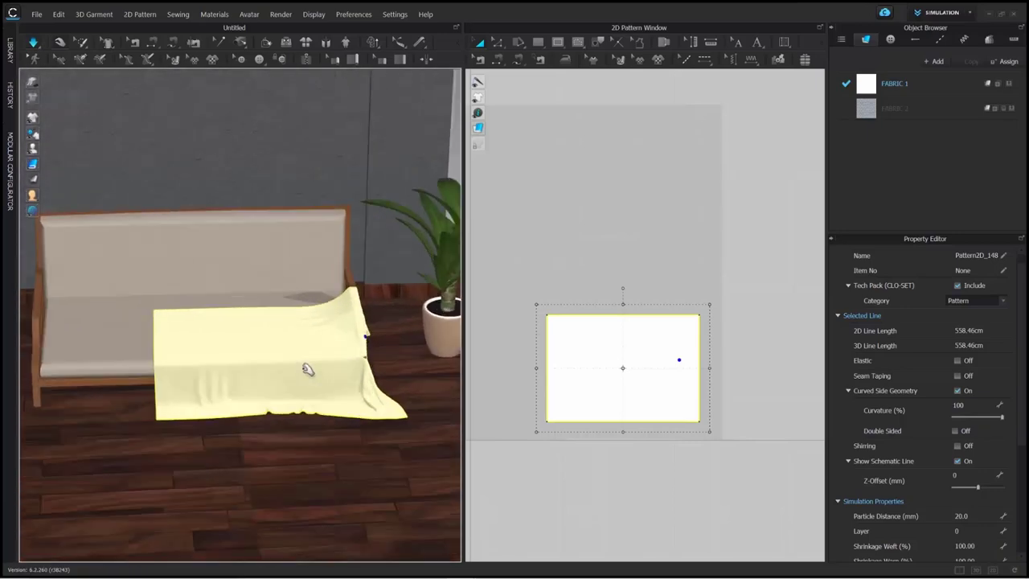
click(572, 220)
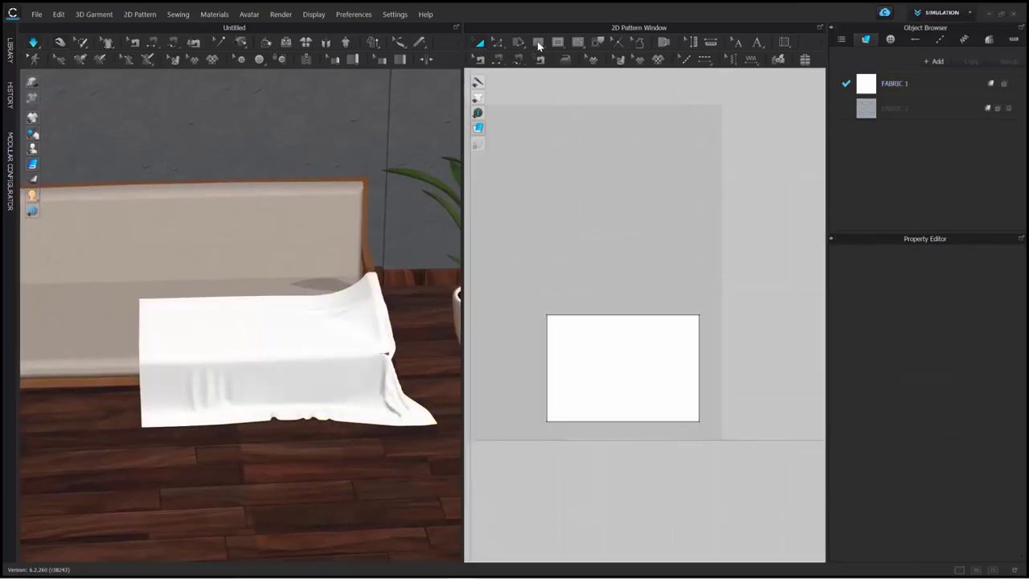
Draw a small internal rectangle with a perimeter of about 15.5 cm near the pattern's upper-left corner
click(560, 50)
scroll(569, 313, up, 4)
scroll(569, 312, up, 2)
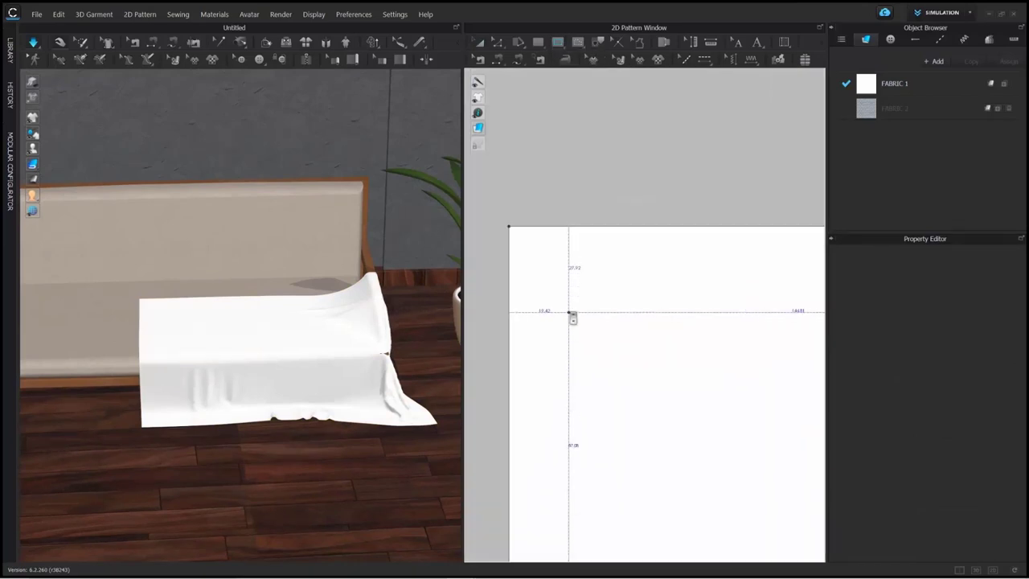
scroll(570, 313, up, 2)
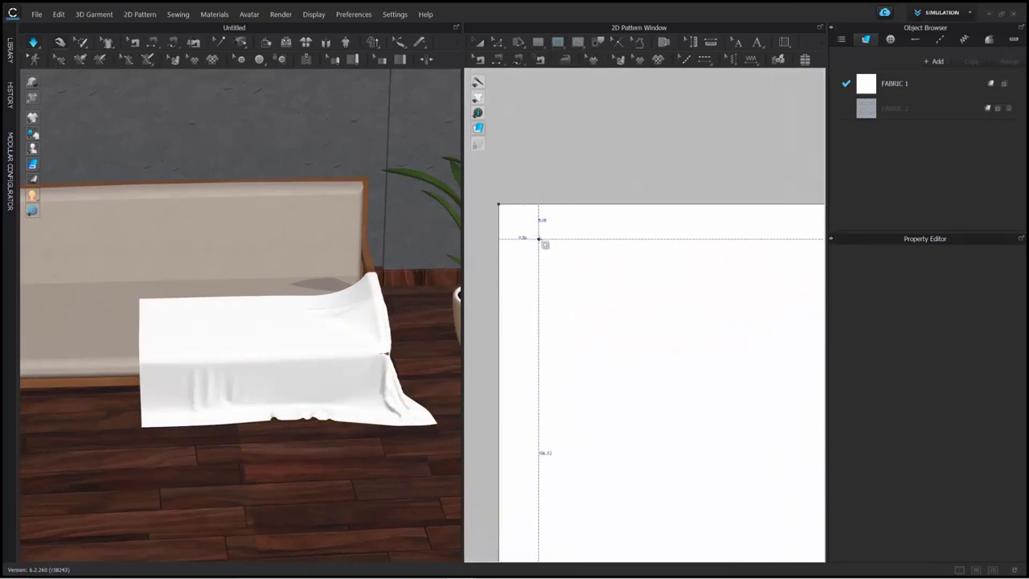
click(539, 238)
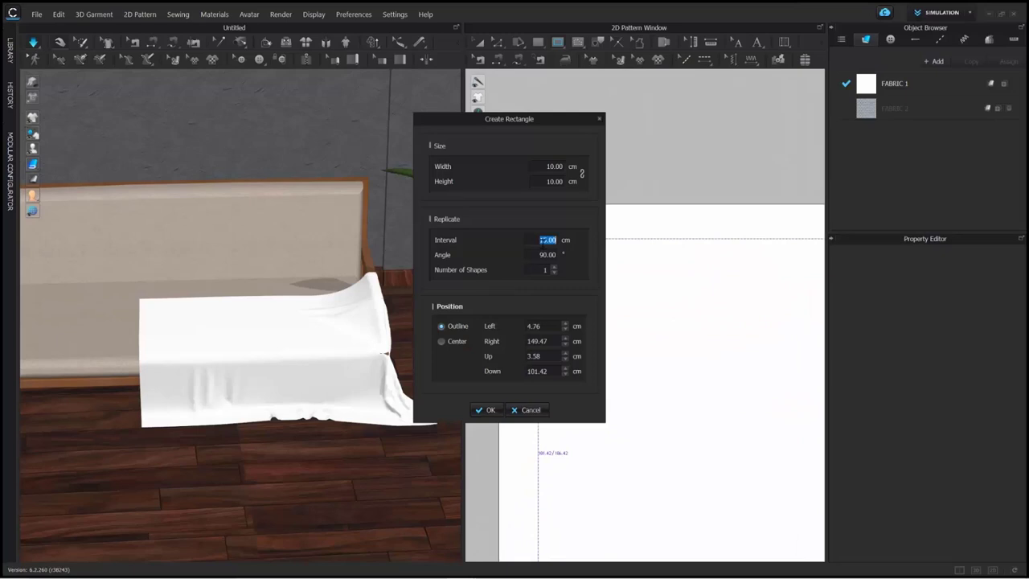
click(537, 410)
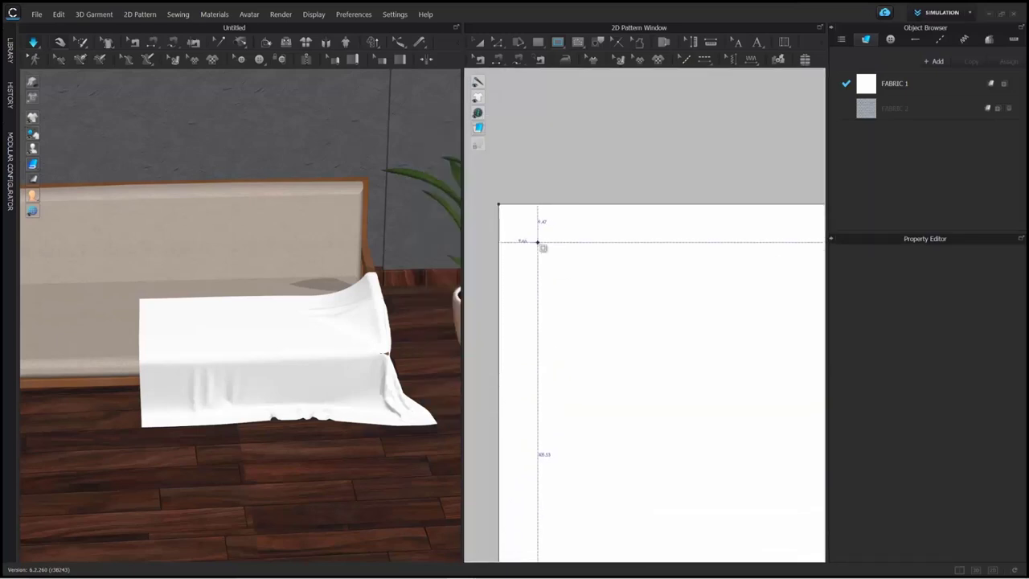
drag(538, 241, 552, 258)
scroll(605, 350, down, 5)
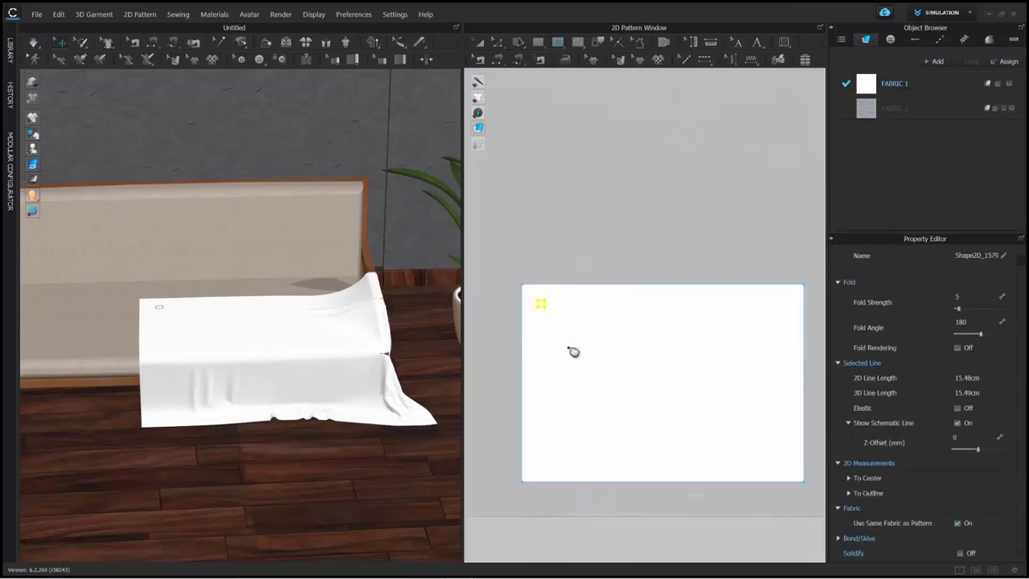
Paste six copies of the small internal rectangle in a horizontal row across the pattern at an interval of 23.11 cm
click(538, 302)
click(477, 42)
key(ctrl+v)
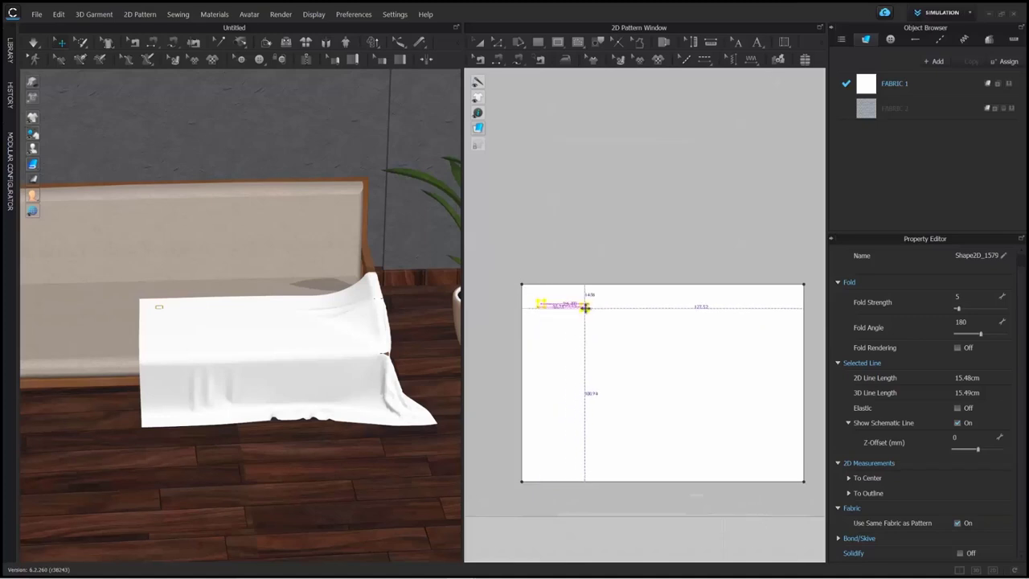
right_click(585, 306)
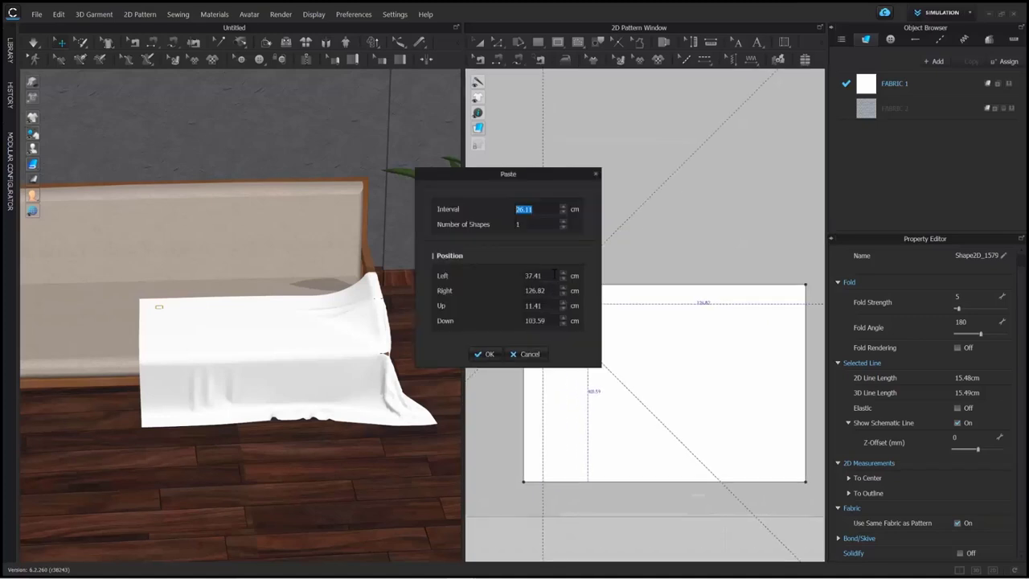
click(561, 220)
click(562, 221)
click(562, 220)
click(562, 220)
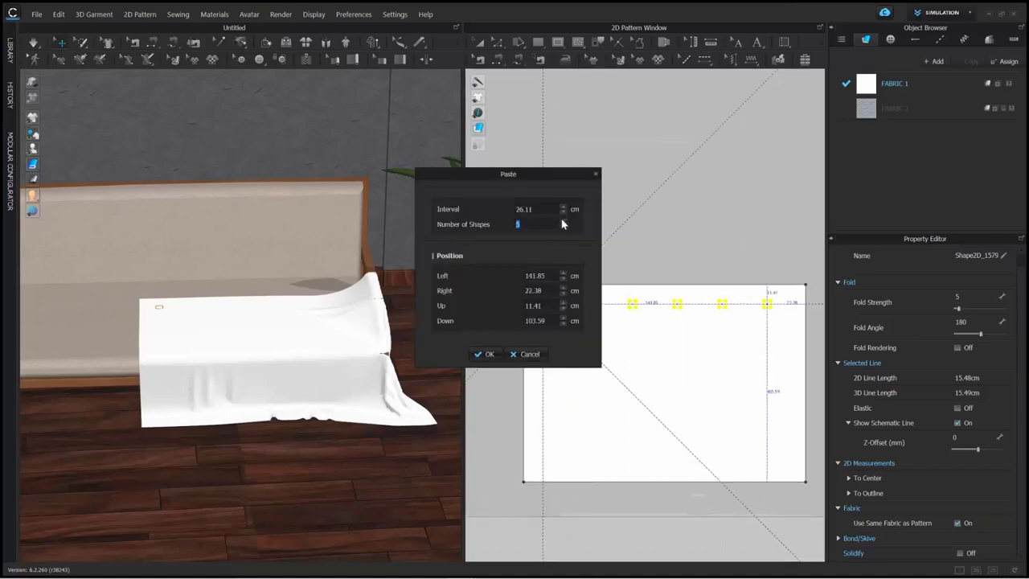
click(564, 205)
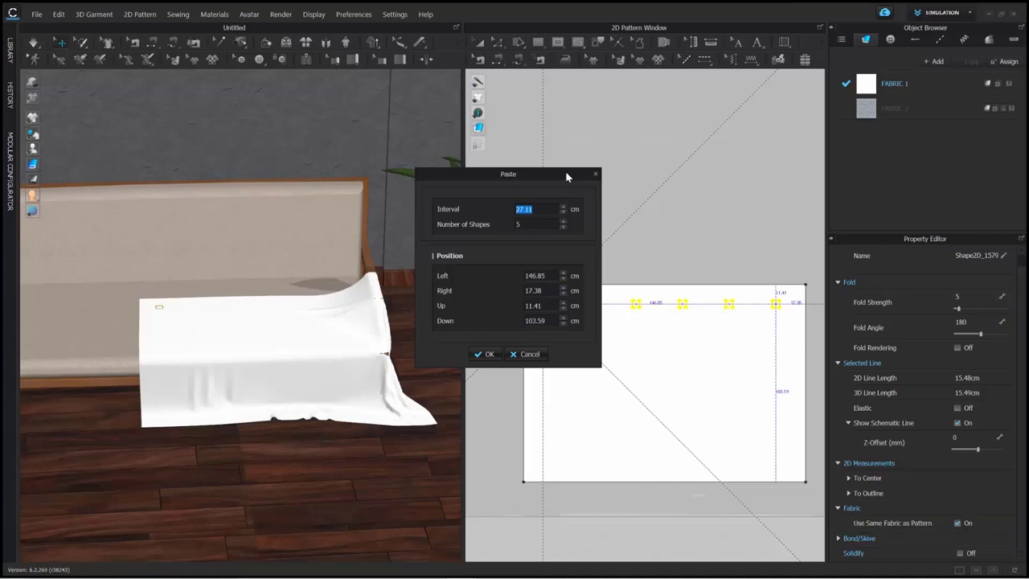
drag(566, 176, 709, 54)
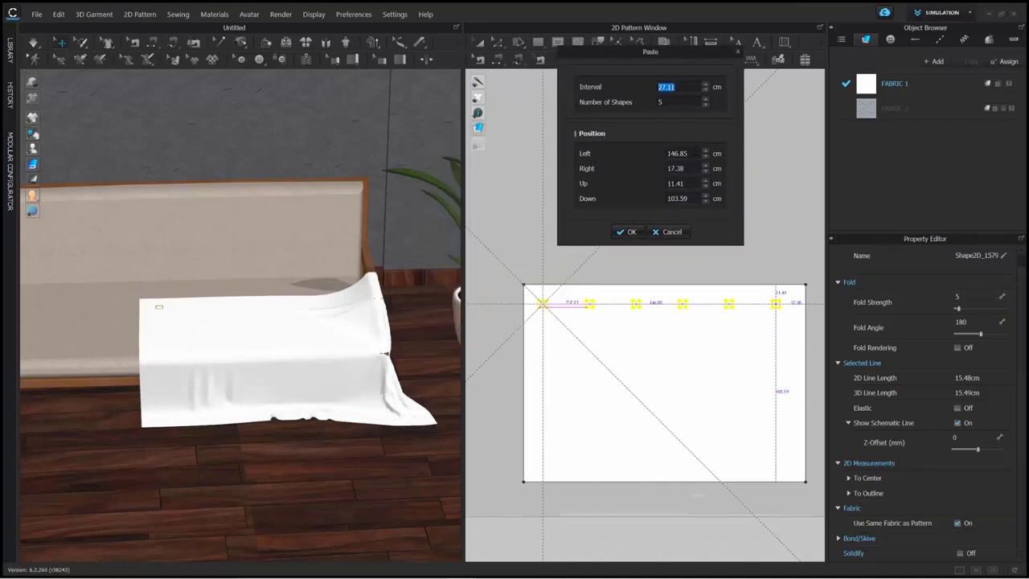
click(705, 100)
scroll(691, 86, down, 4)
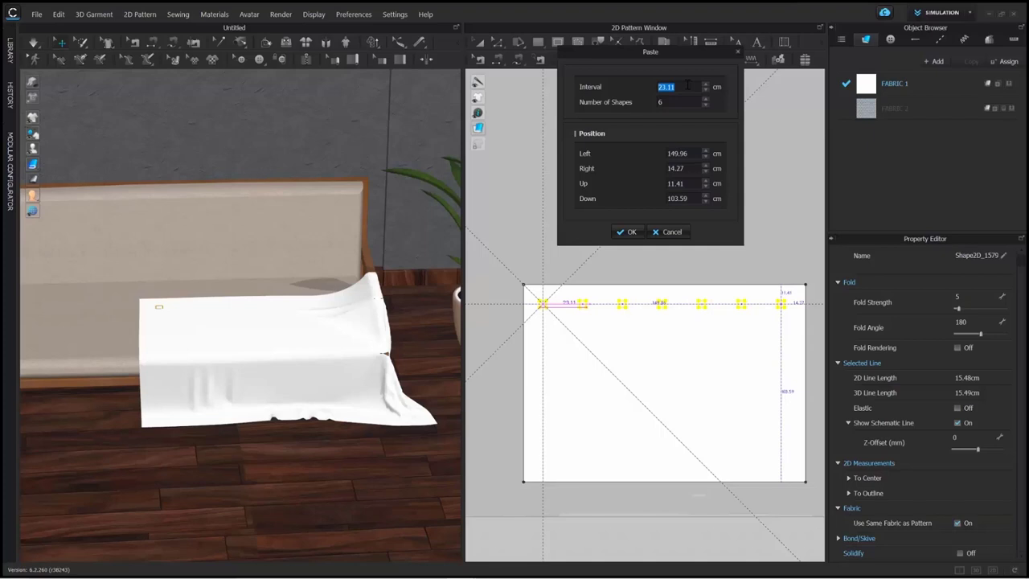
click(627, 232)
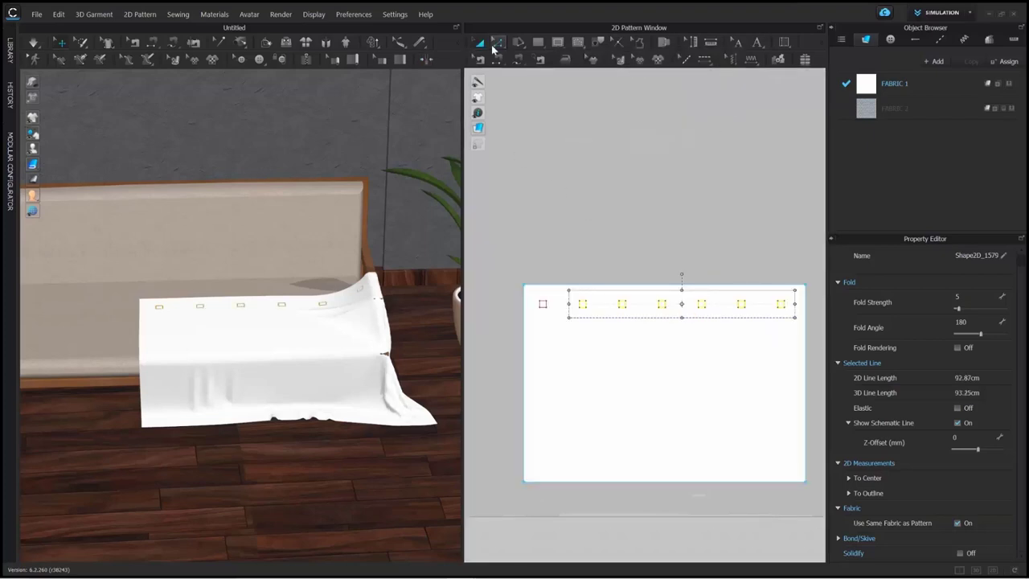
Select all seven small rectangles and paste five copies of the row straight down the pattern at an 18 cm interval
click(501, 42)
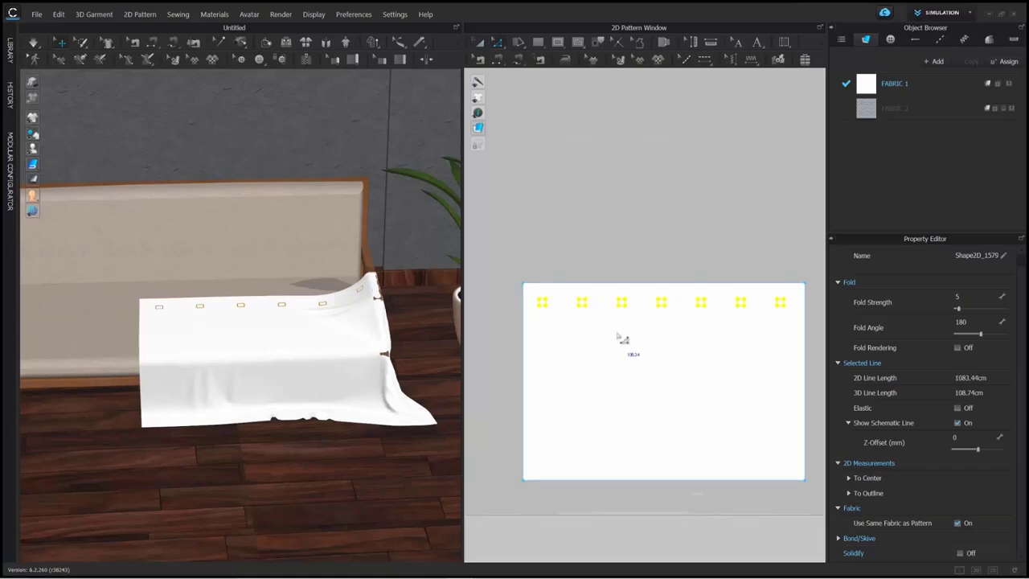
key(ctrl+v)
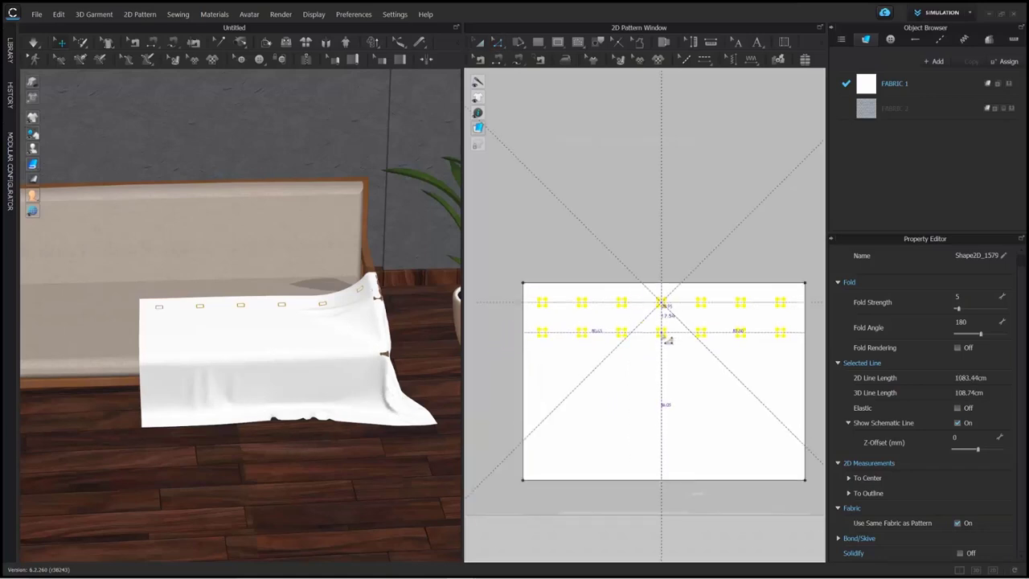
right_click(668, 341)
click(561, 221)
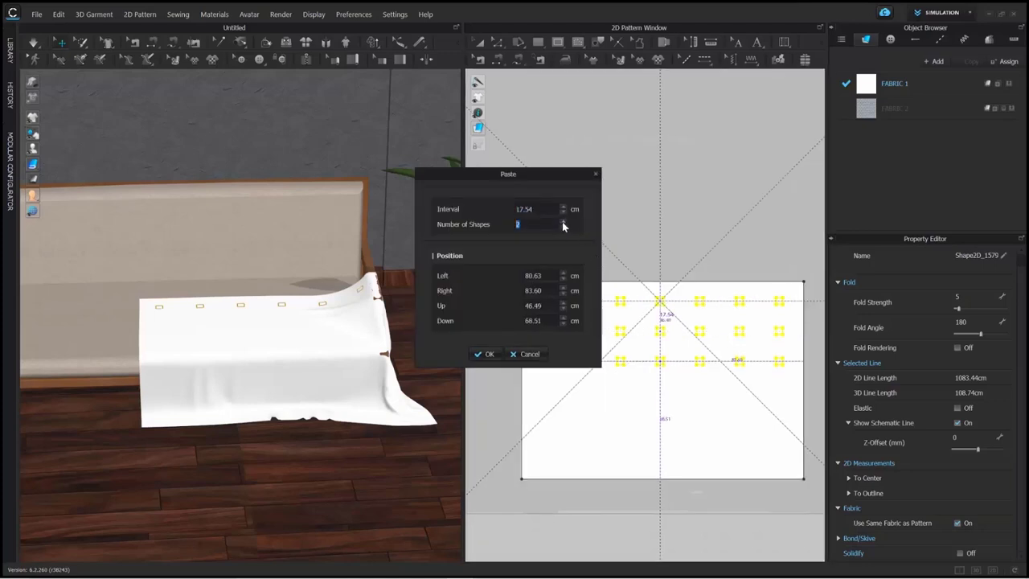
click(562, 221)
click(562, 221)
click(563, 221)
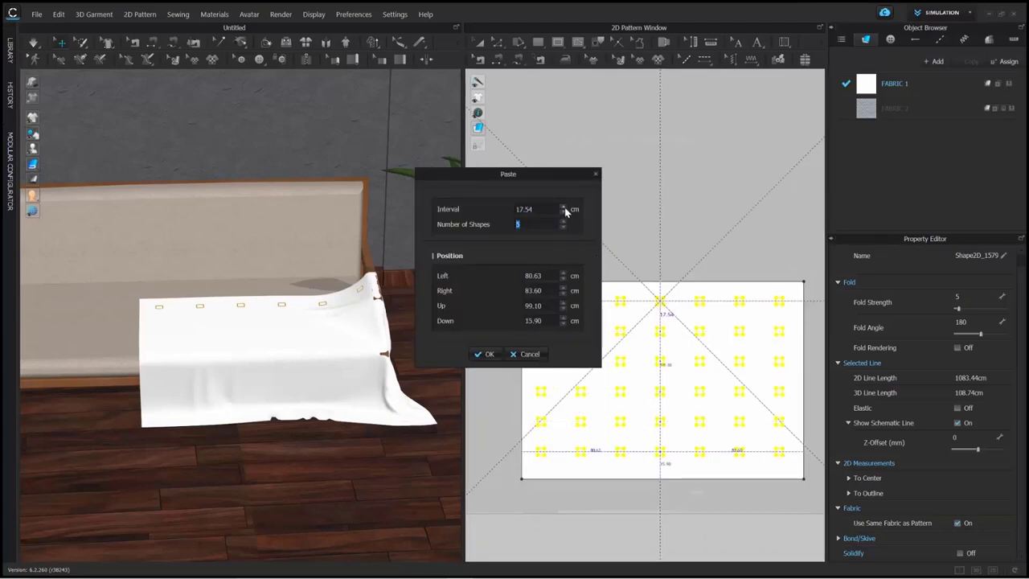
click(564, 205)
click(562, 213)
text(18)
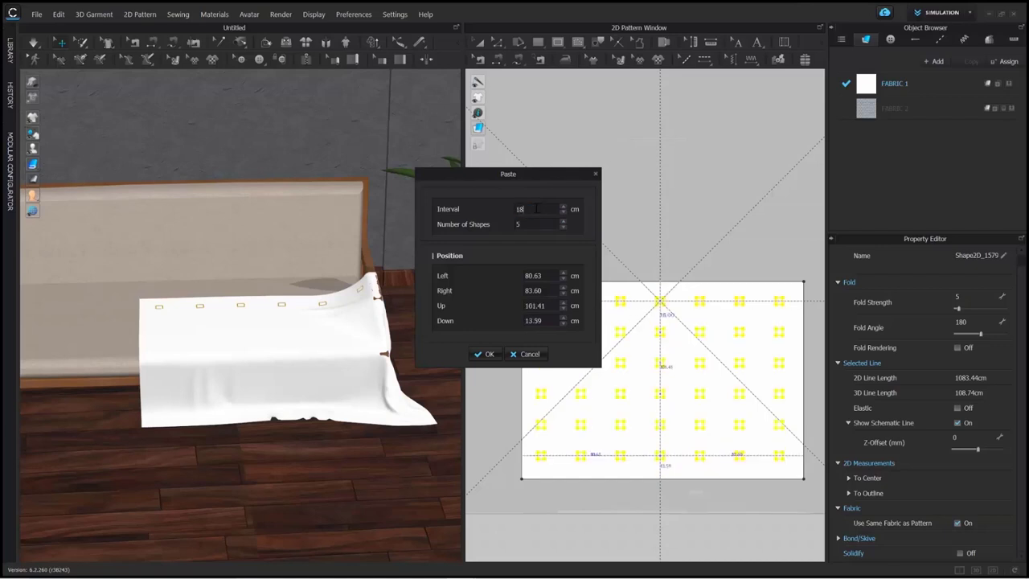
click(495, 351)
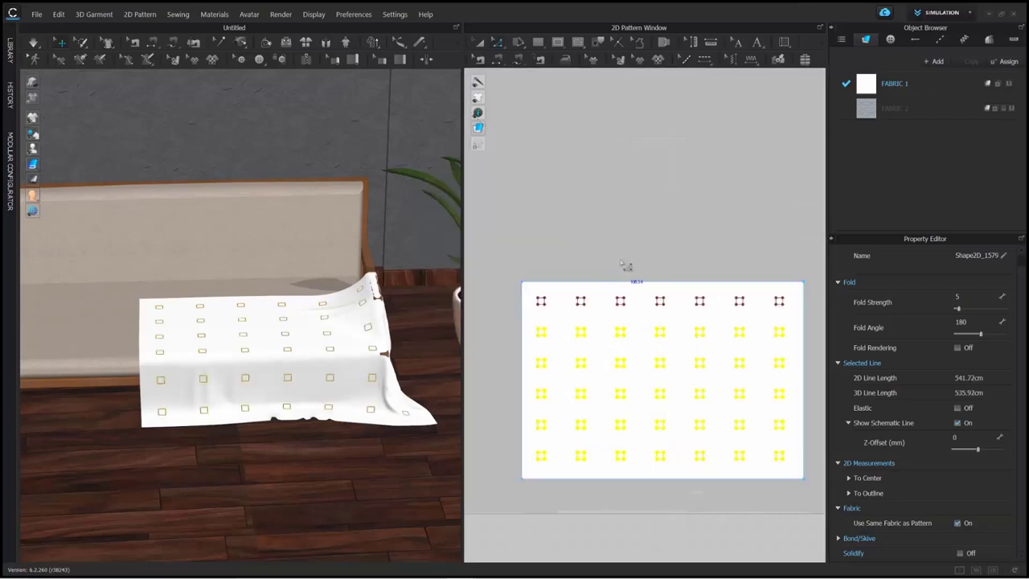
Deselect the internal rectangles and choose a textured surface style for the garment in the 3D view
click(596, 239)
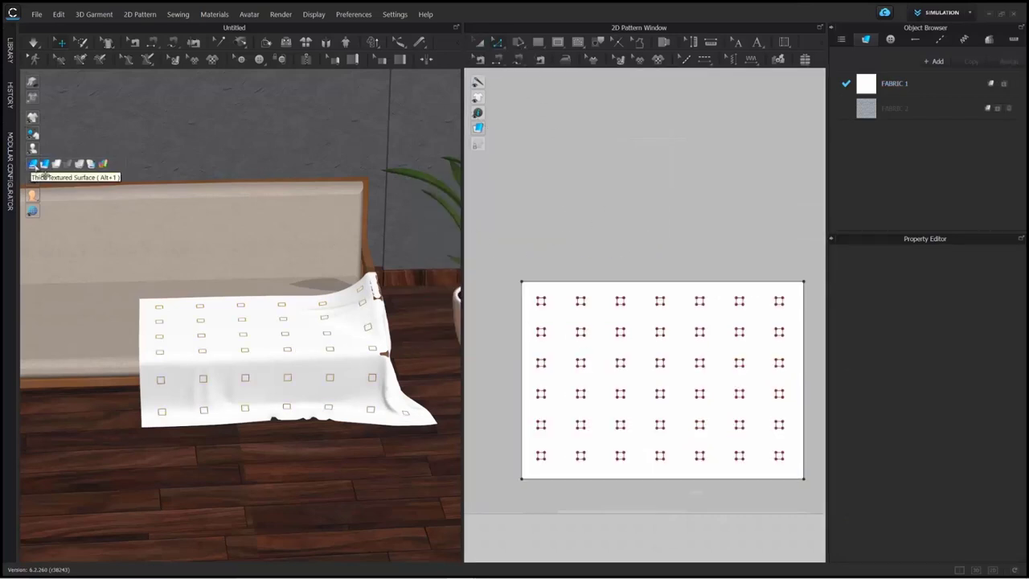
click(49, 165)
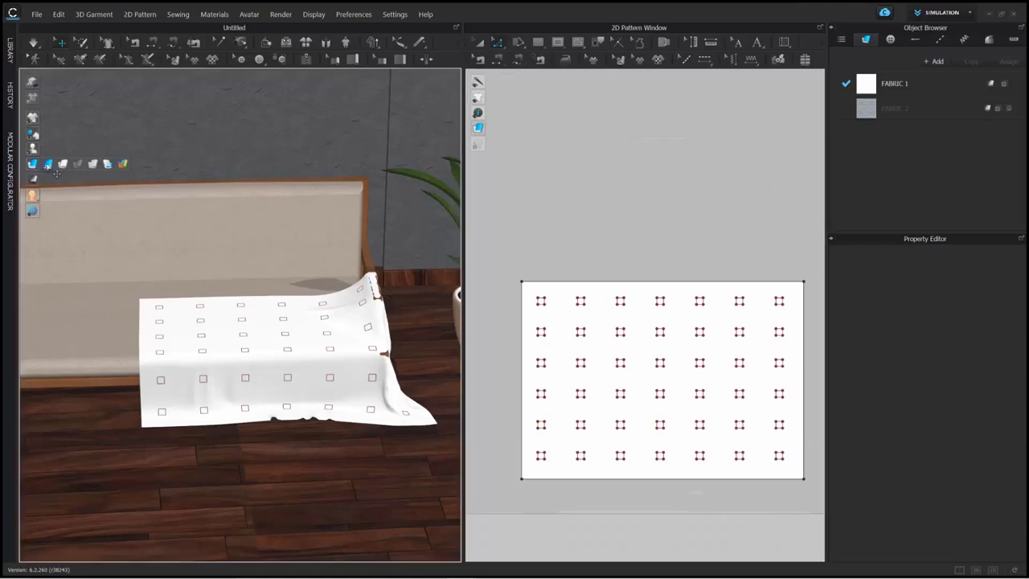
Create a layer clone of the whole pattern with its internal rectangles and place it just to the right of the original
click(479, 42)
click(557, 282)
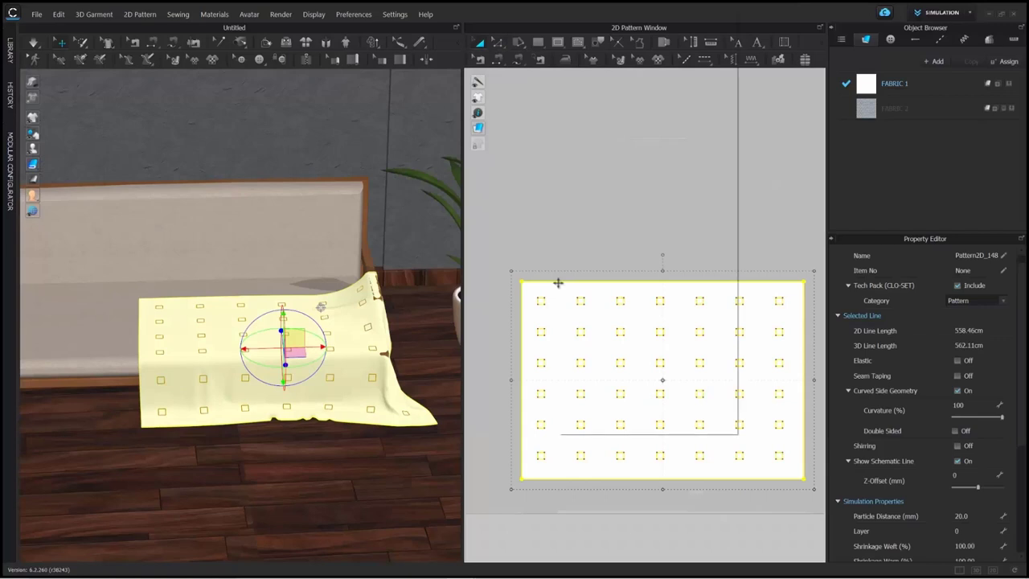
right_click(558, 282)
click(611, 238)
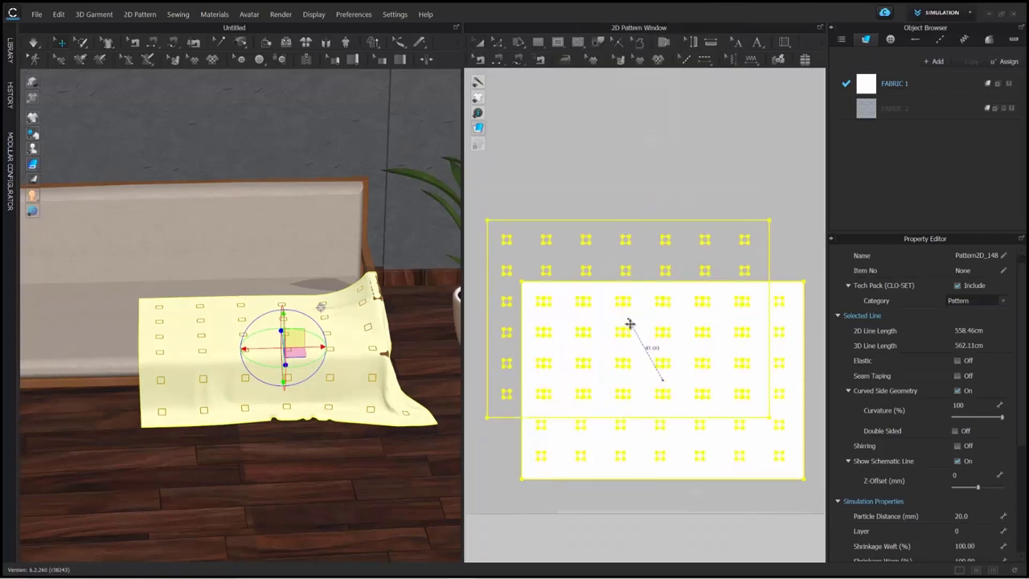
scroll(556, 349, down, 3)
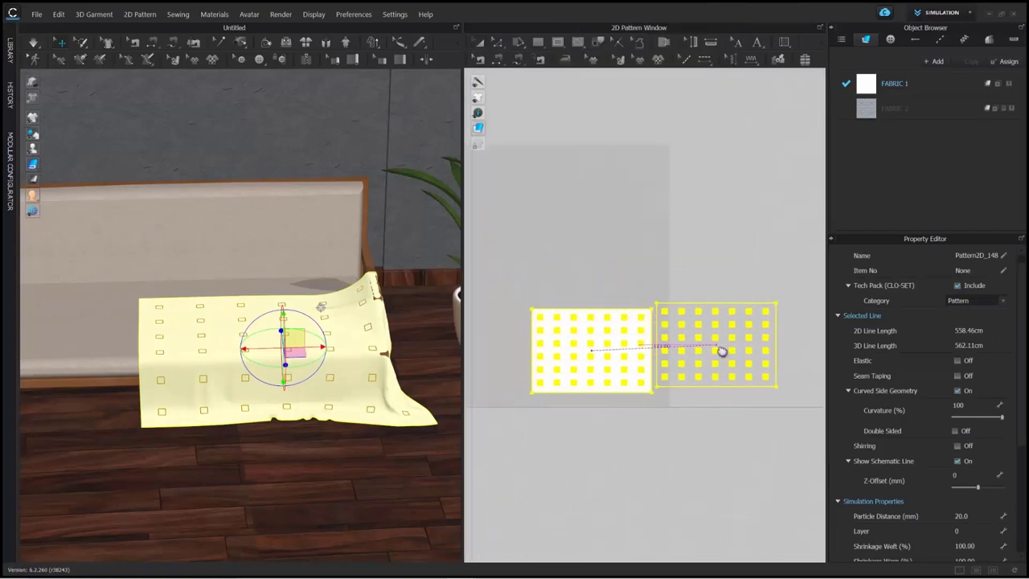
click(602, 338)
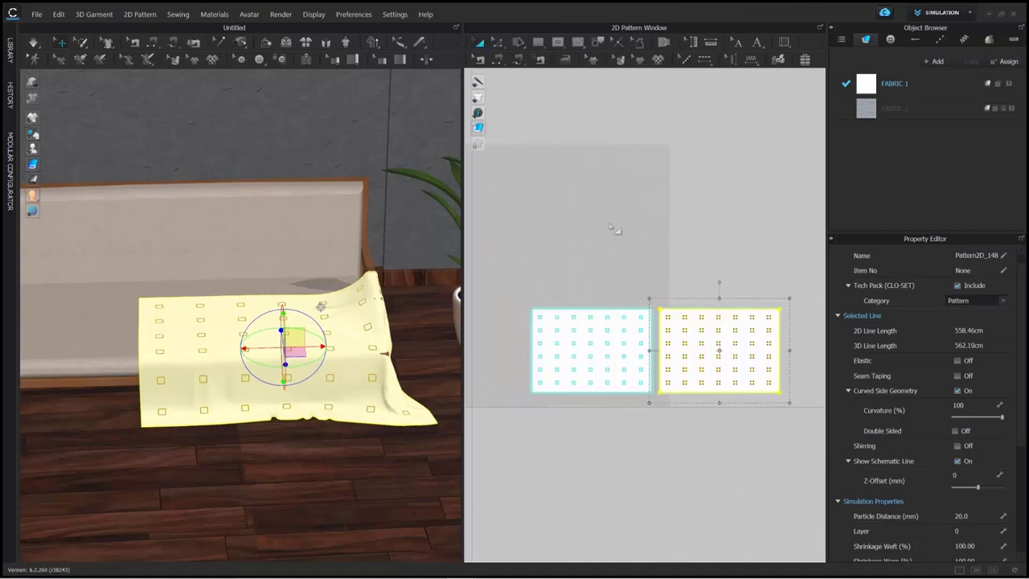
Set the pressure of the cloned pattern to 8
click(625, 243)
click(661, 323)
scroll(955, 529, down, 3)
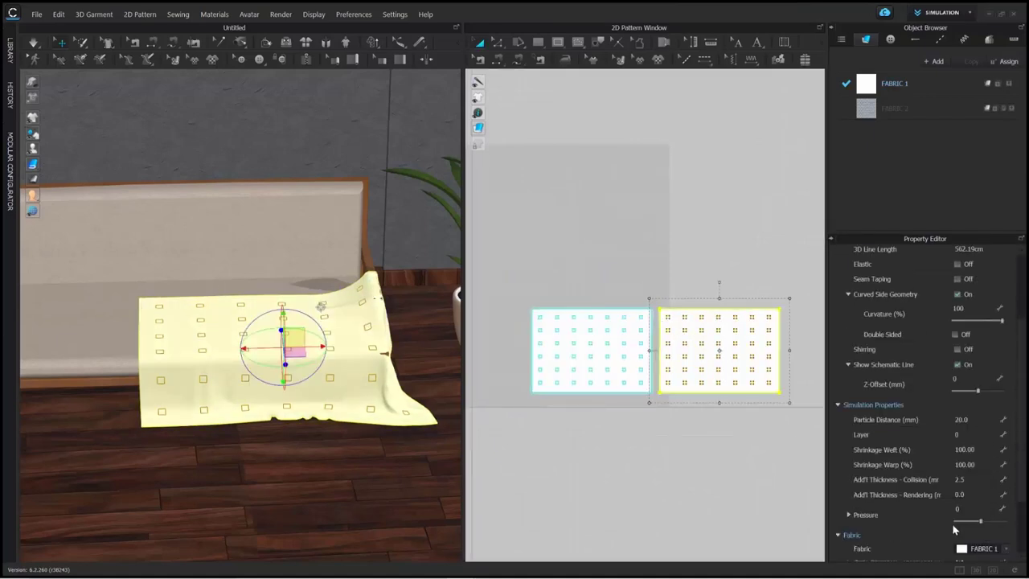
click(973, 510)
key(Return)
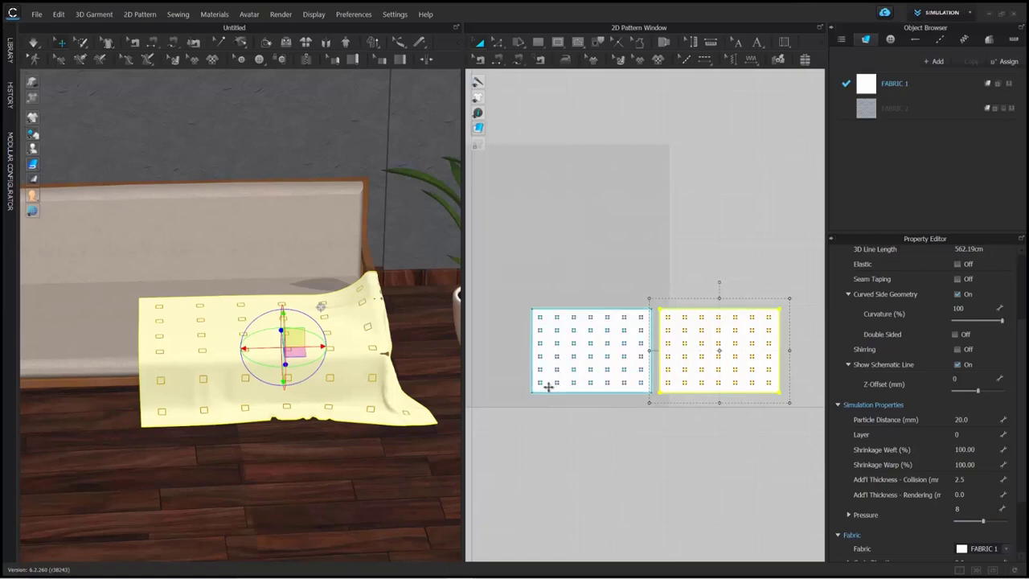
Set the pressure of the original blanket pattern to -8 and deselect it
click(549, 384)
click(965, 508)
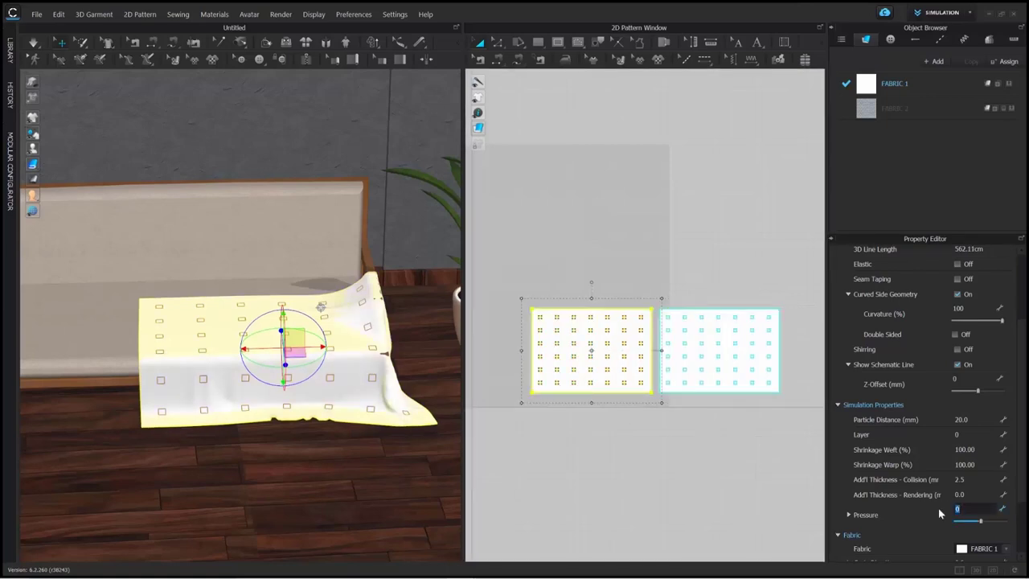
text(-8)
key(Return)
click(584, 201)
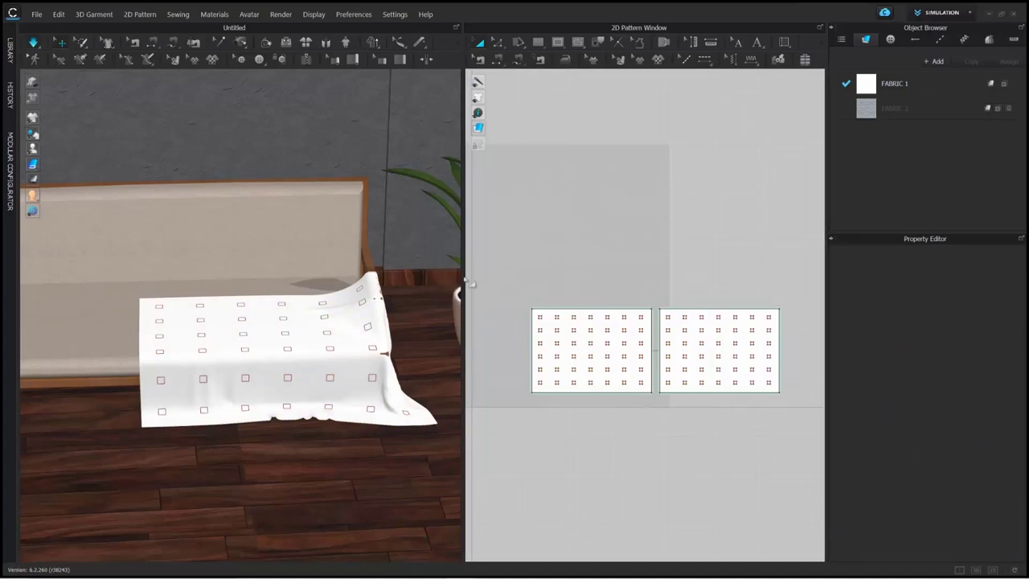
Simulate the layered patterns so the blanket puffs up, and pull its back corner upward near the sofa's armrest
key(space)
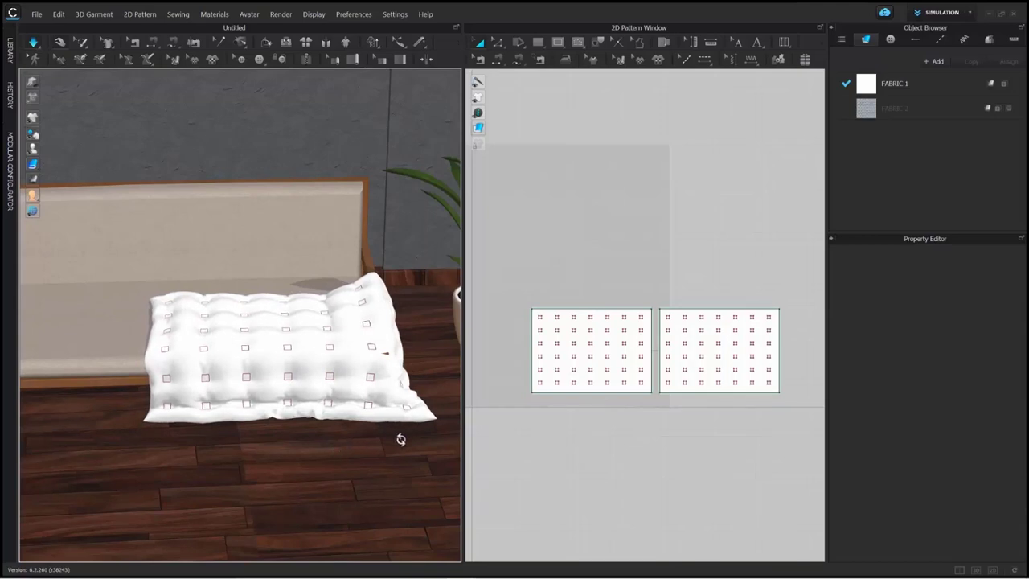
right_drag(400, 439, 375, 387)
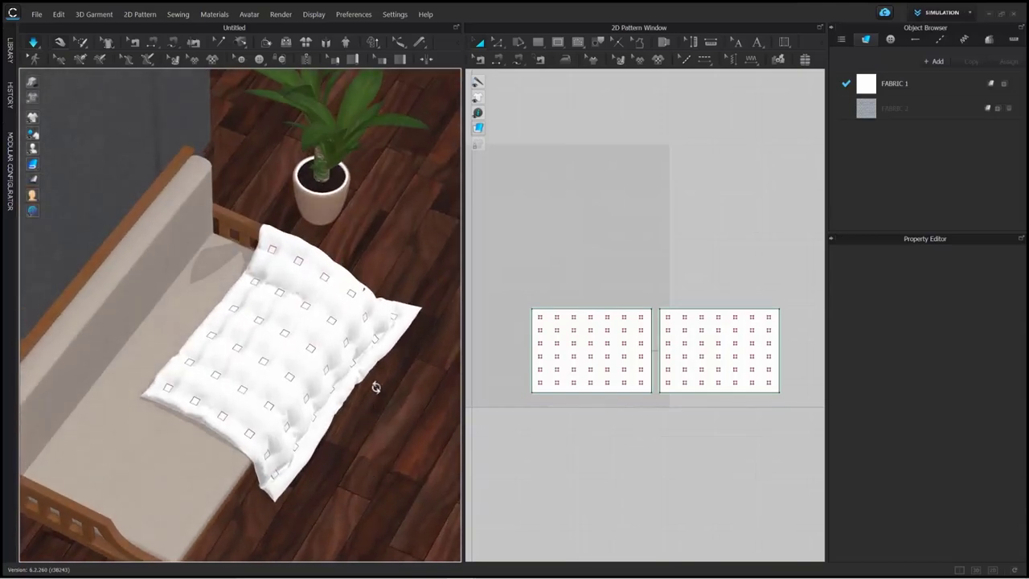
click(254, 262)
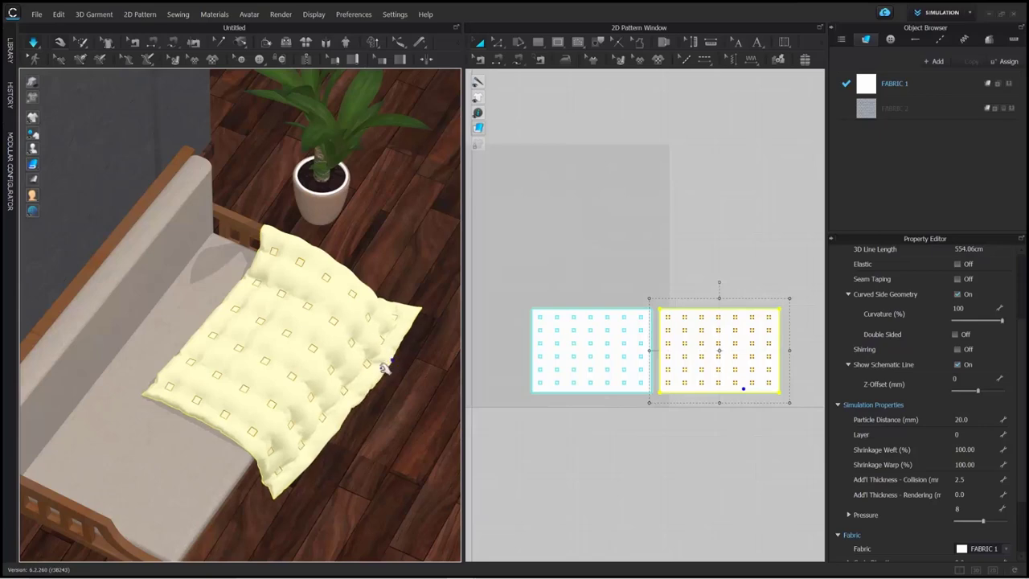
right_drag(335, 441, 317, 426)
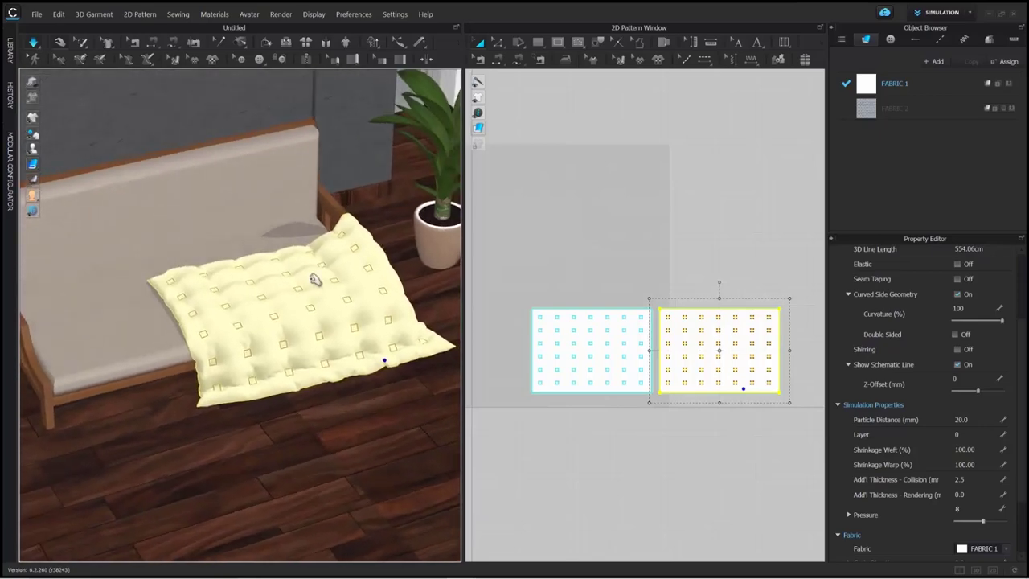
drag(354, 226, 333, 188)
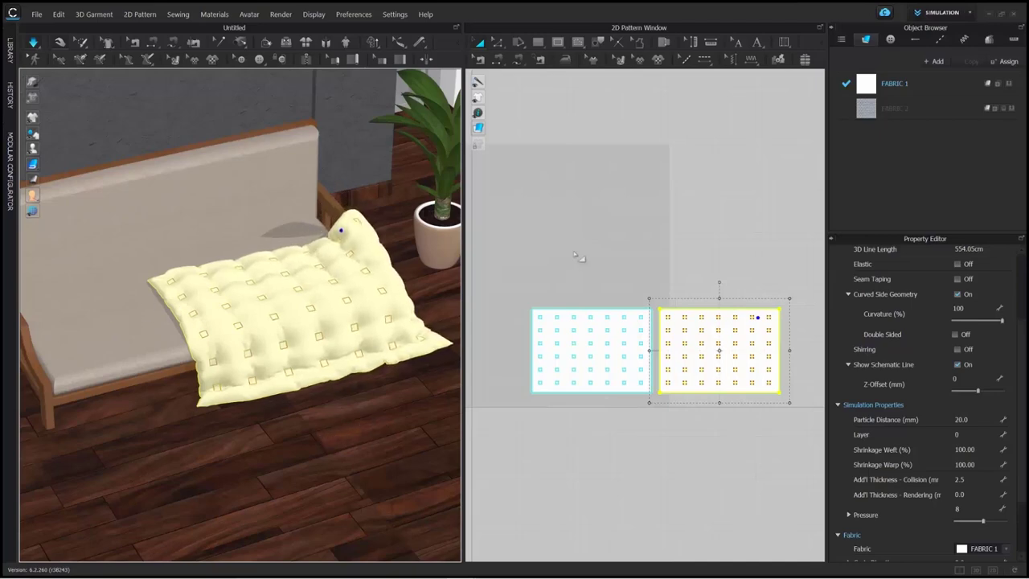
click(579, 255)
Adjust the simulated blanket's drape by tugging its front edge and its side edge on the sofa seat outward
right_drag(330, 317, 393, 384)
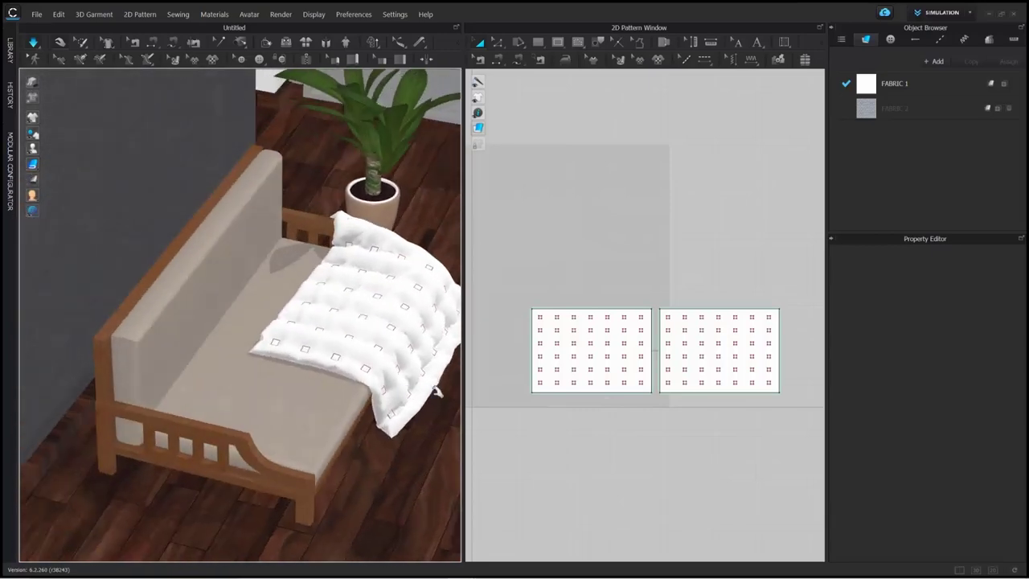
click(434, 385)
drag(449, 389, 469, 394)
click(545, 244)
right_drag(436, 367, 311, 354)
middle_drag(351, 375, 169, 347)
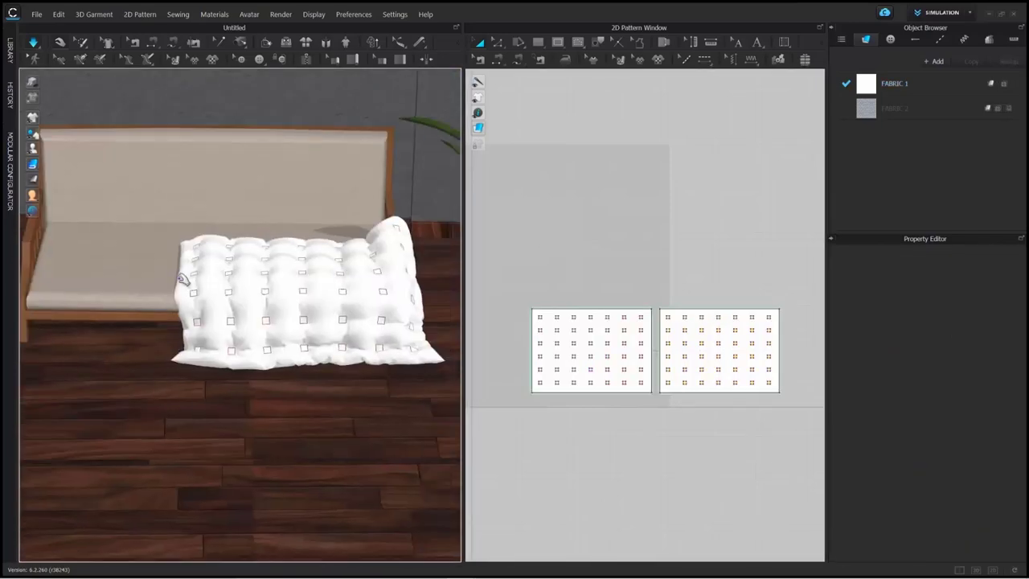
click(180, 283)
click(619, 270)
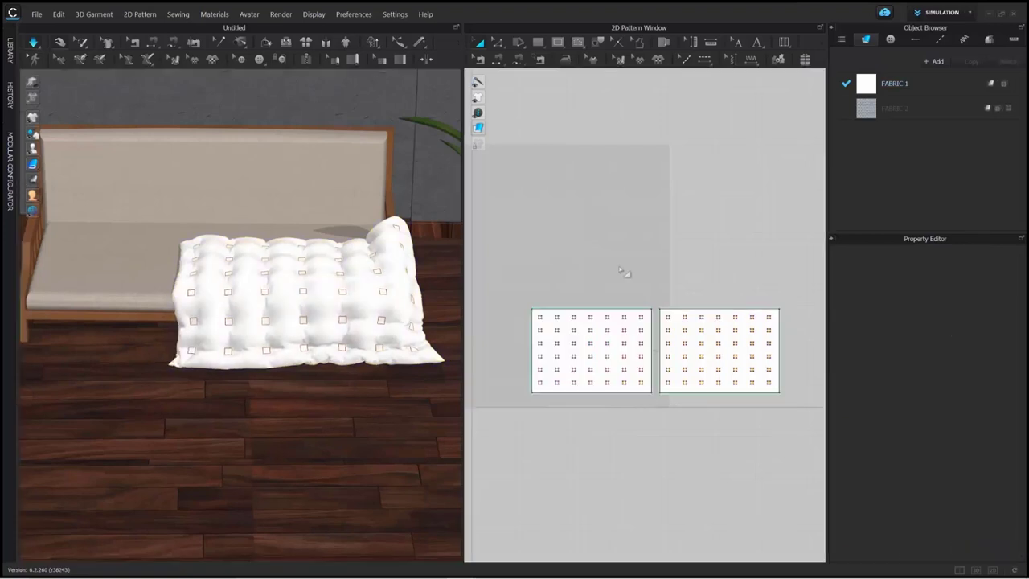
Select both blanket patterns together and assign FABRIC 2 to them
key(z)
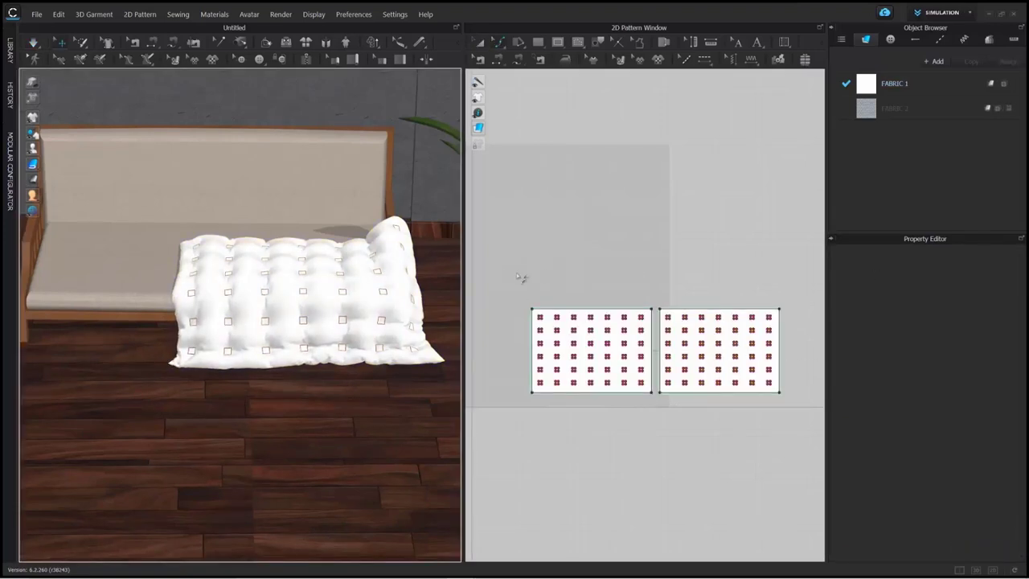
click(480, 45)
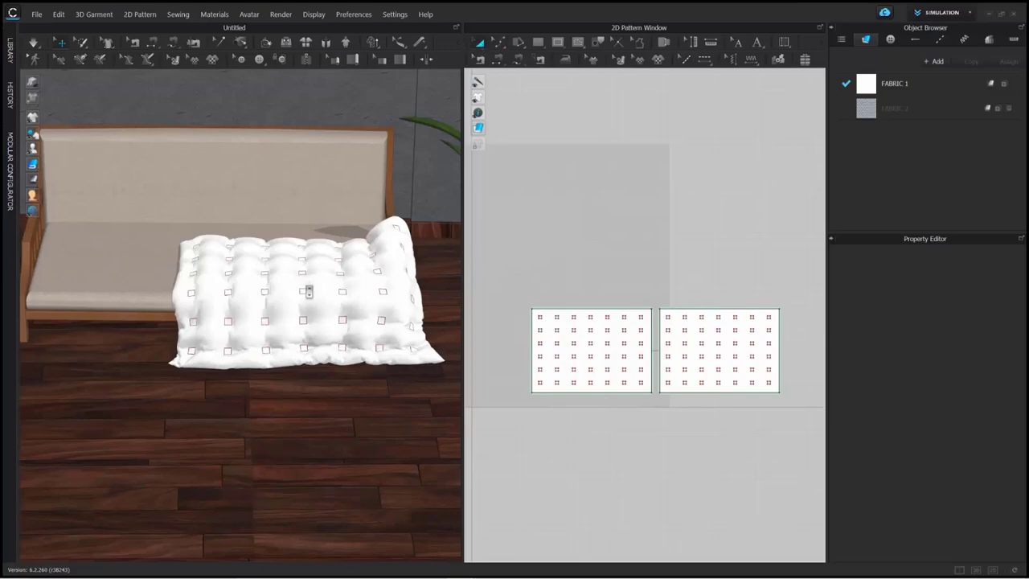
scroll(308, 292, up, 3)
right_drag(294, 326, 329, 320)
drag(515, 283, 787, 414)
click(1012, 109)
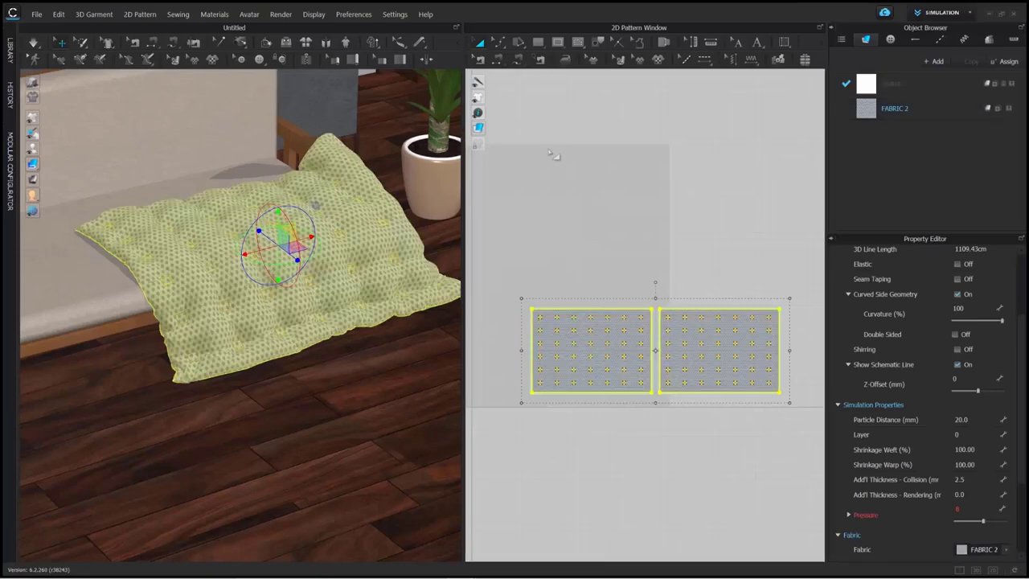
click(538, 224)
right_drag(373, 374, 384, 353)
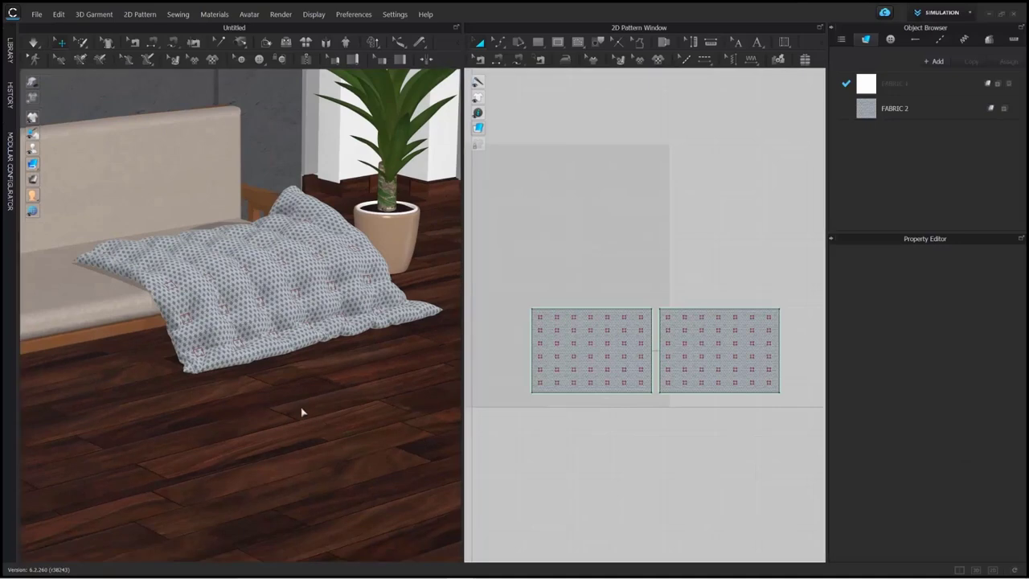
Draw a square pattern about 39.4 cm per side in the empty area beside the original blanket pattern
right_drag(302, 412, 342, 358)
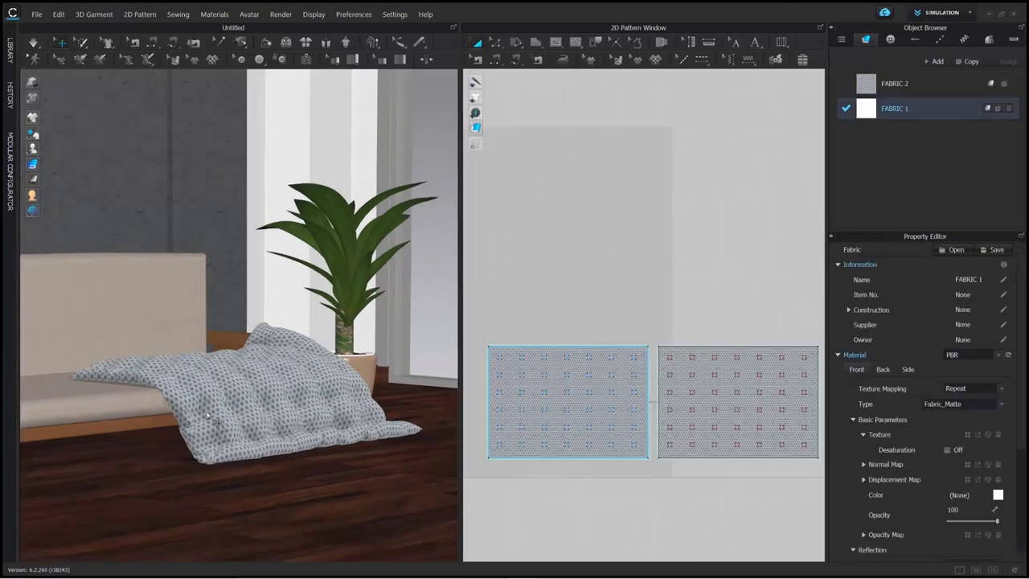
scroll(230, 413, down, 5)
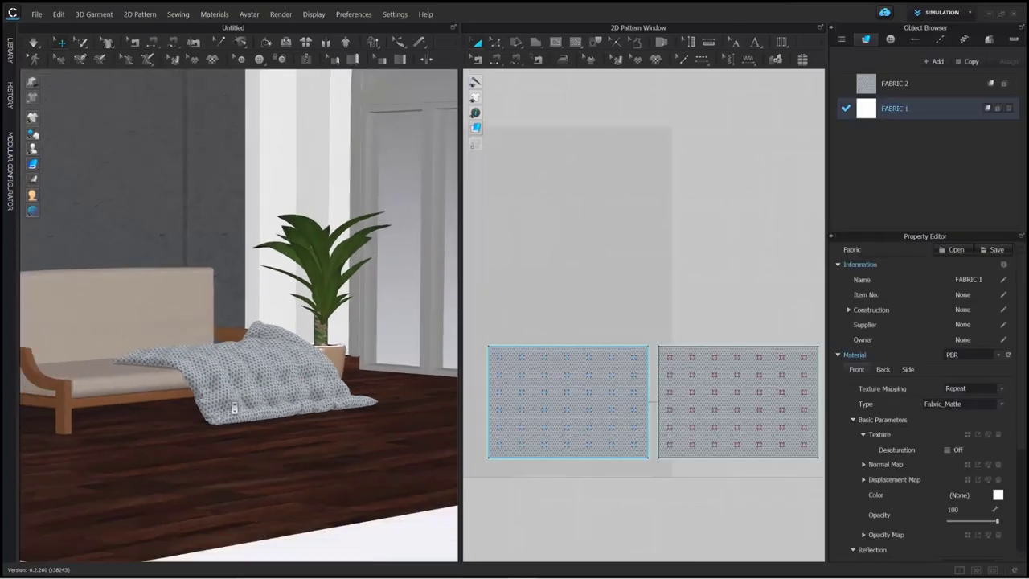
scroll(286, 455, up, 10)
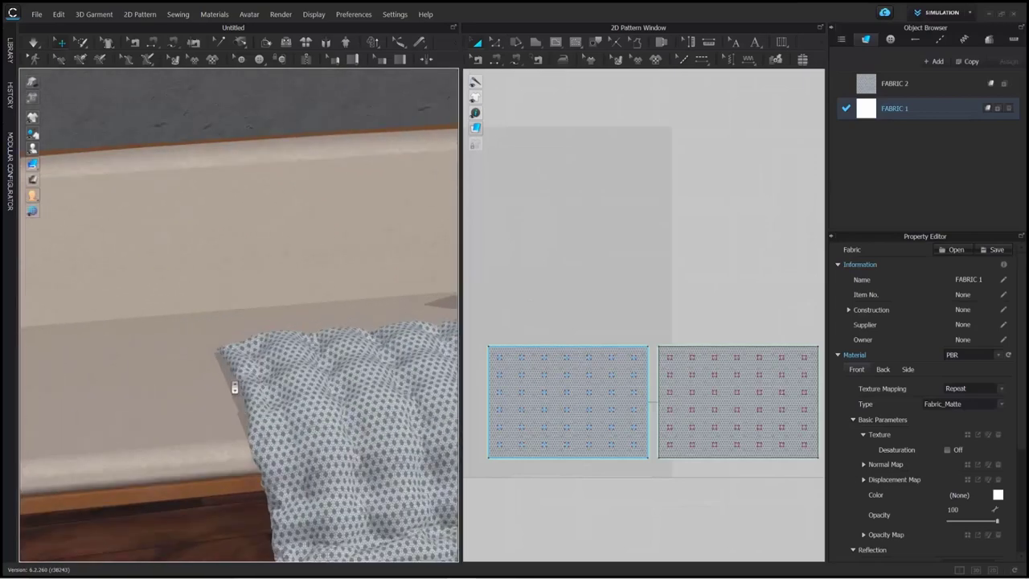
scroll(310, 430, down, 6)
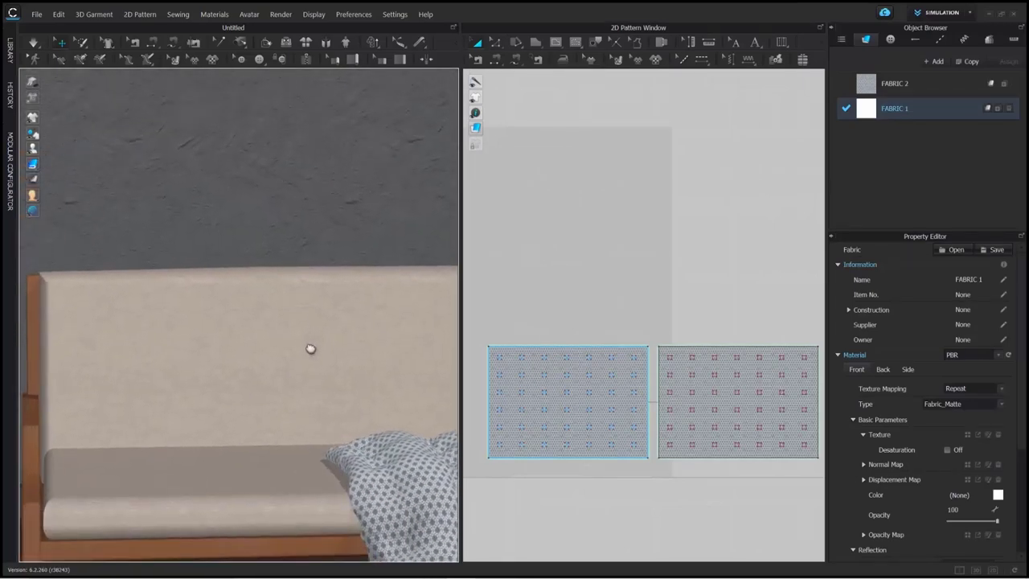
scroll(551, 334, down, 3)
scroll(550, 334, down, 3)
middle_drag(553, 334, 640, 266)
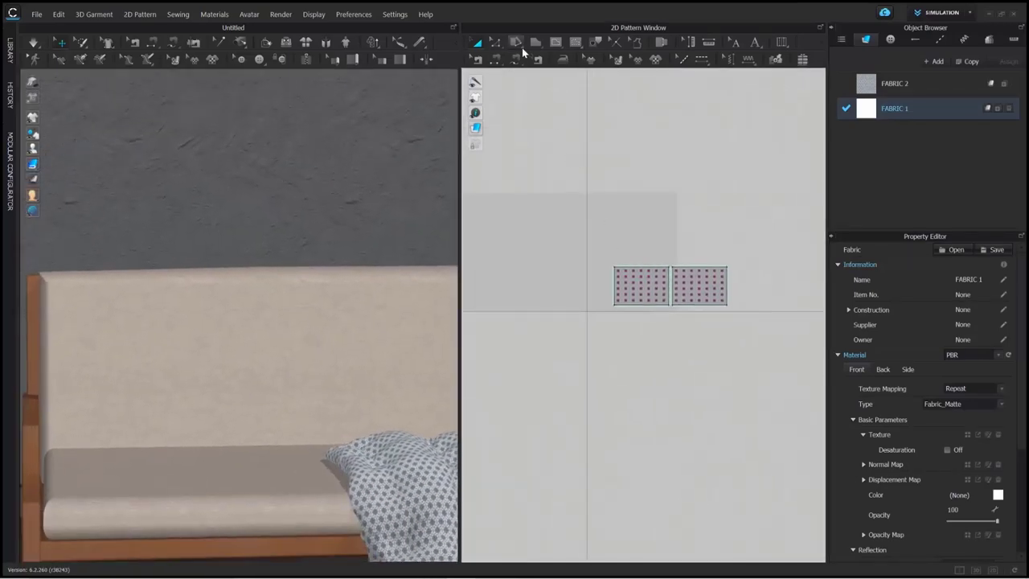
click(534, 45)
click(554, 71)
middle_drag(562, 199, 610, 227)
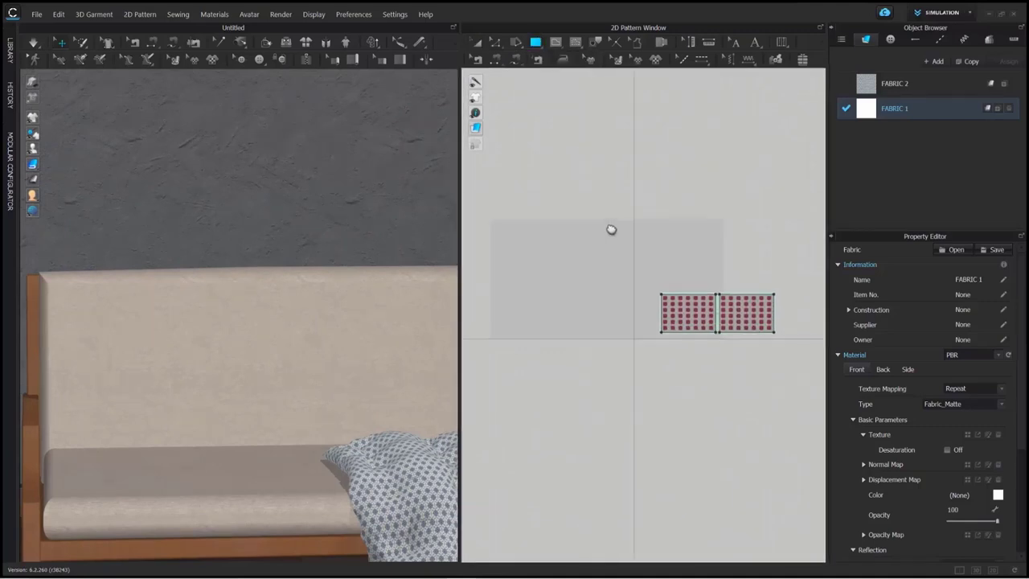
scroll(624, 299, up, 6)
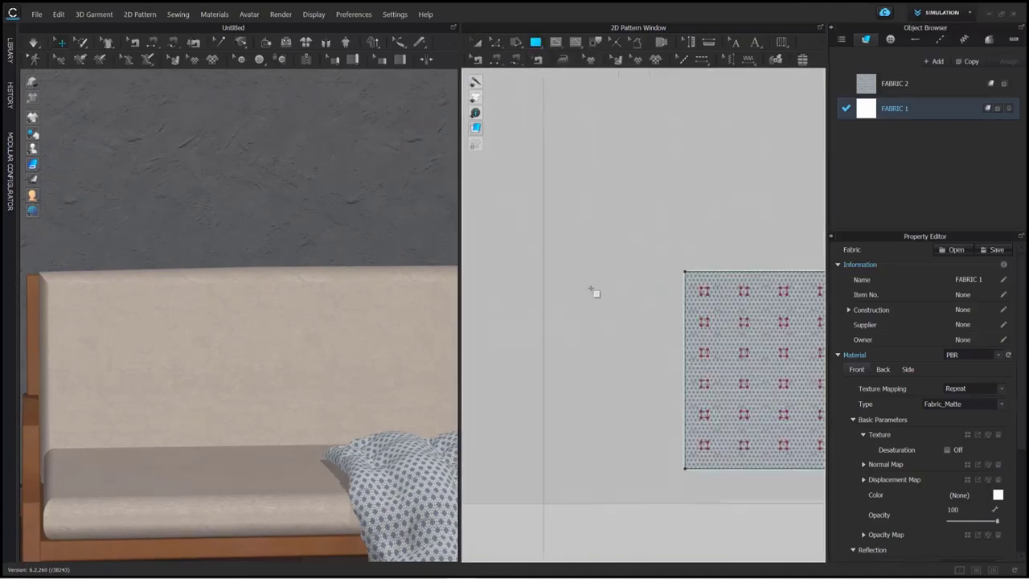
drag(553, 278, 621, 343)
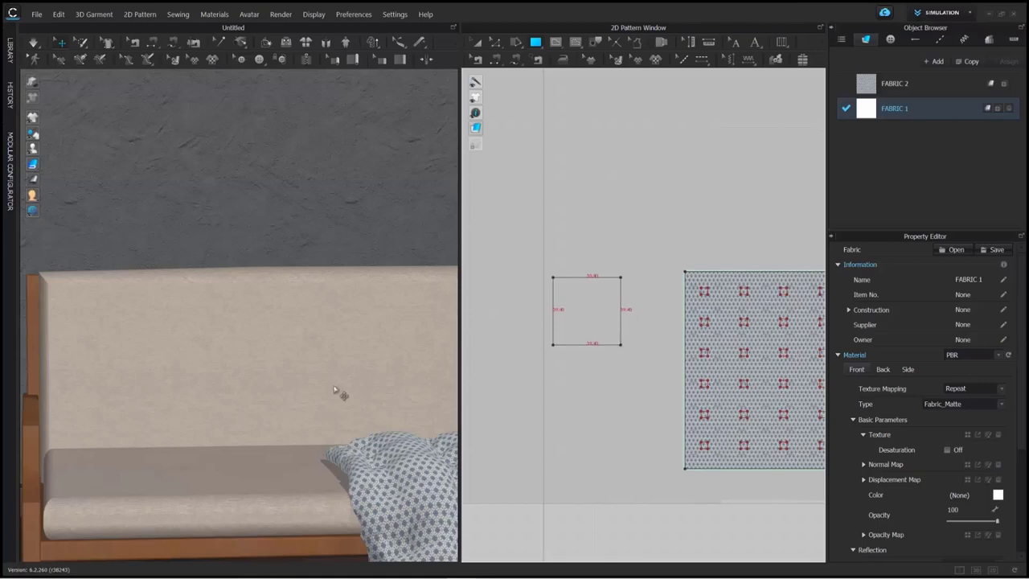
Move the square pattern in 3D above the sofa seat beside the blanket and rotate it to lie horizontally
scroll(287, 406, down, 3)
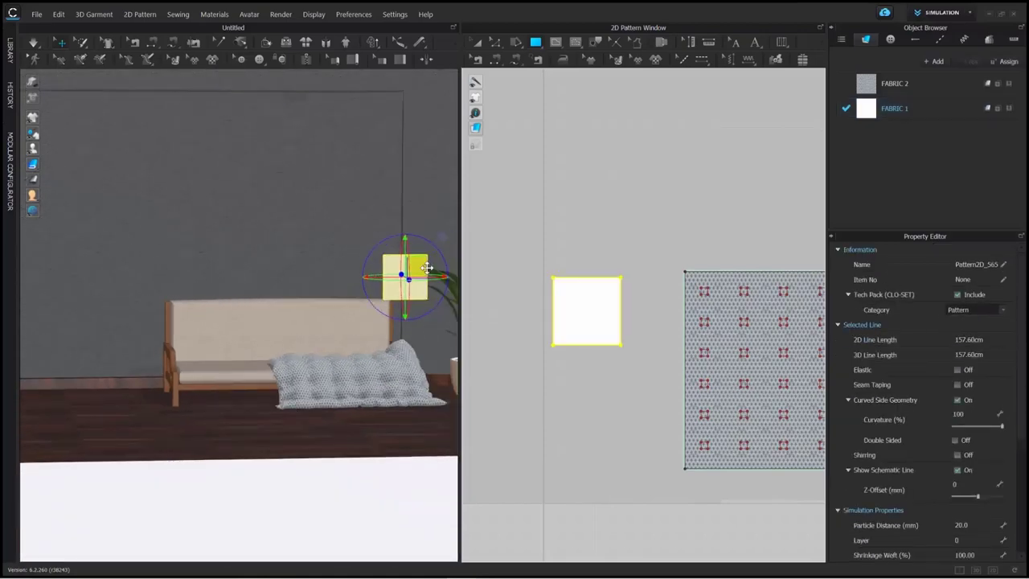
drag(407, 269, 263, 326)
scroll(266, 328, up, 2)
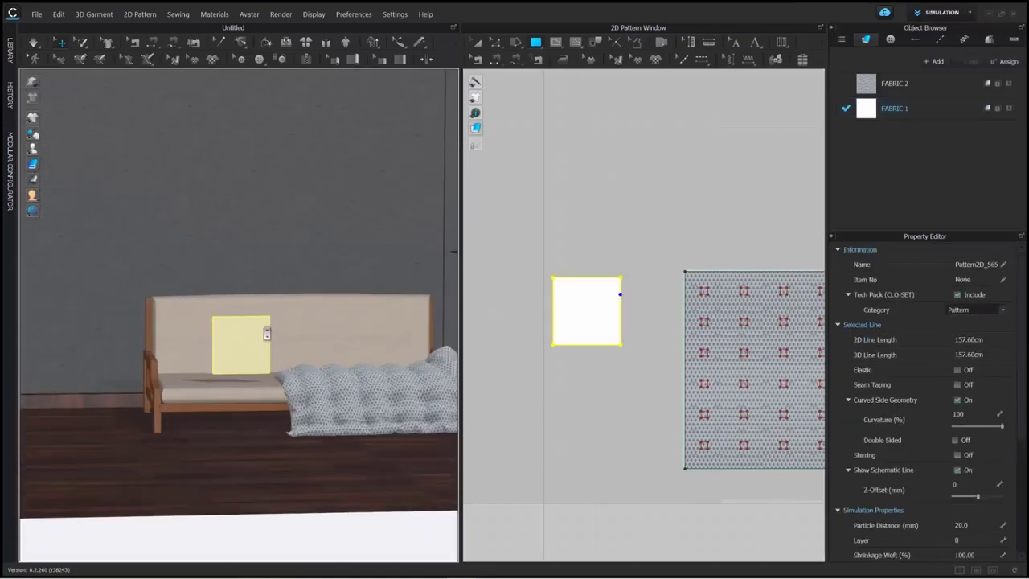
right_drag(285, 358, 237, 336)
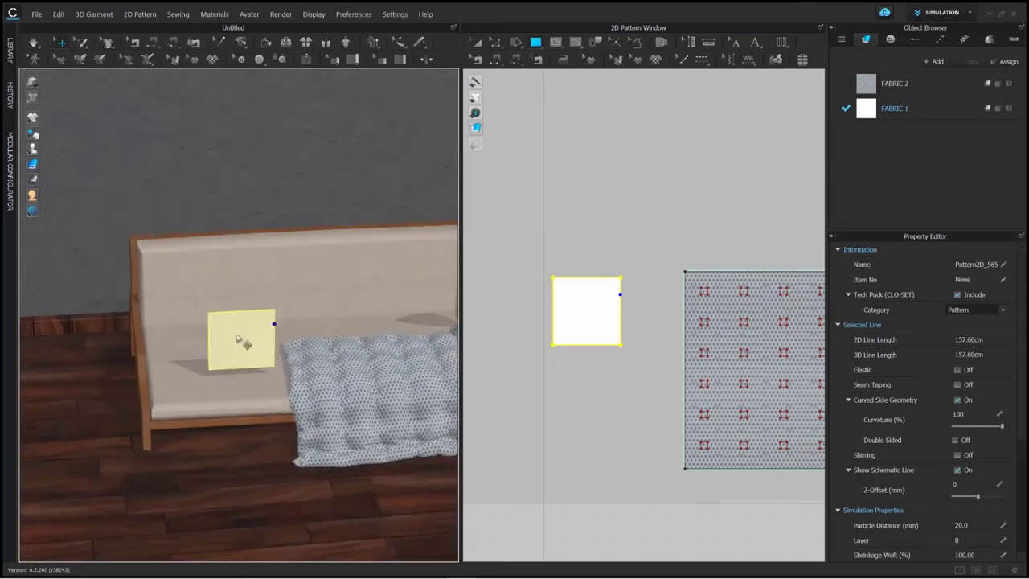
click(239, 327)
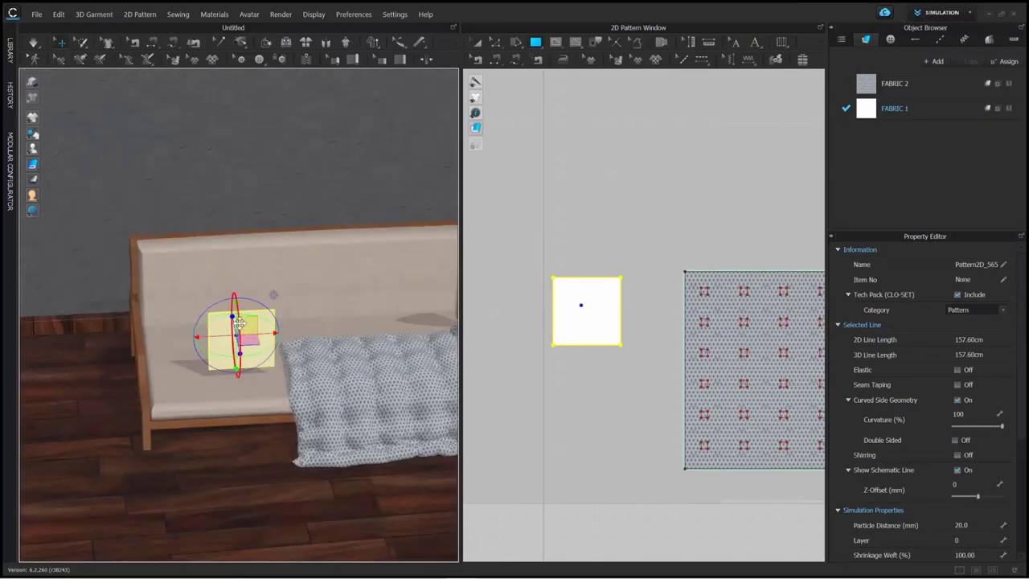
drag(233, 317, 235, 325)
scroll(255, 346, up, 3)
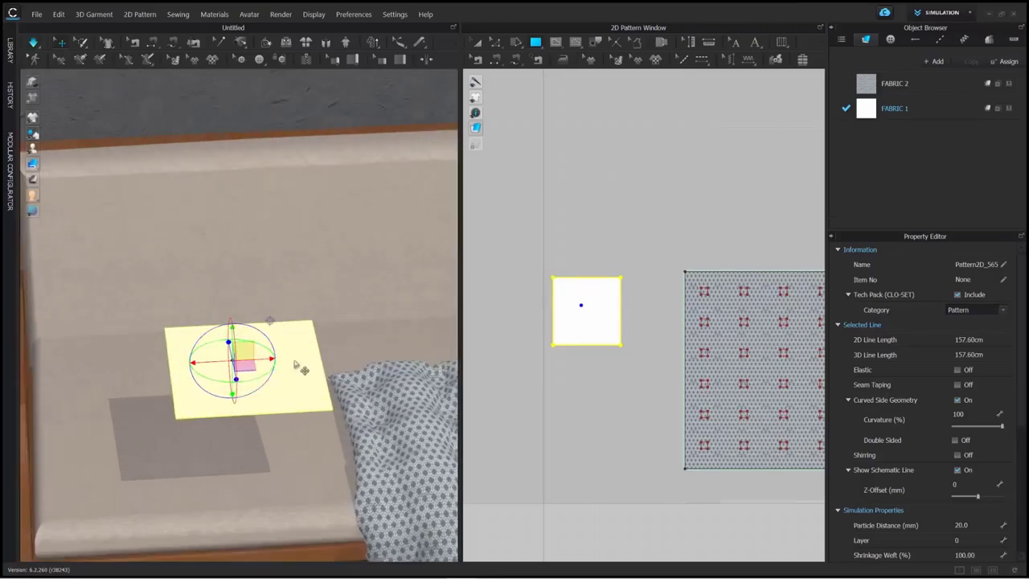
Simulate the square pattern dropping onto the sofa seat and shift it further back toward the backrest
key(space)
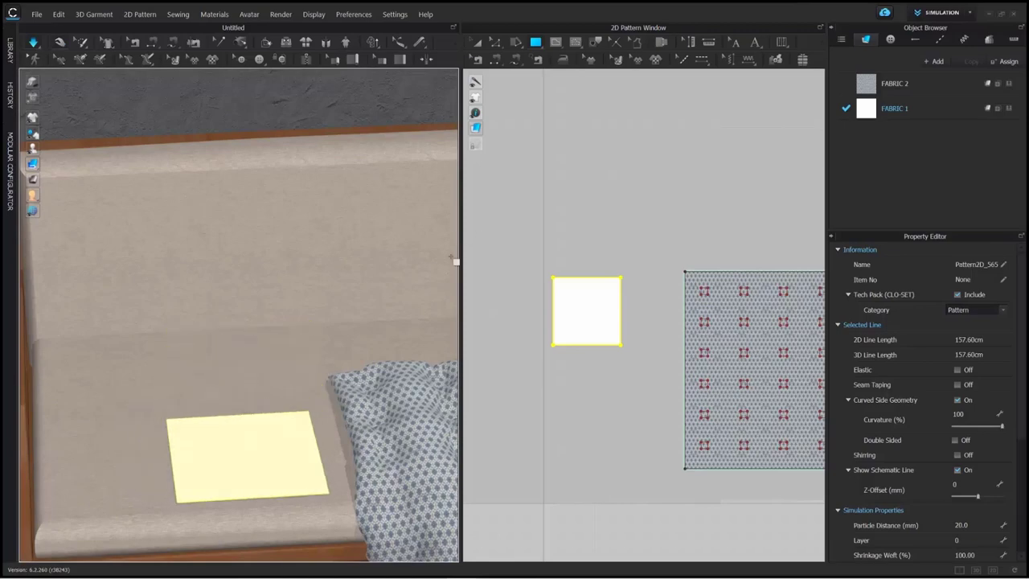
click(298, 408)
drag(261, 440, 232, 336)
right_drag(252, 383, 260, 431)
drag(231, 424, 230, 346)
key(space)
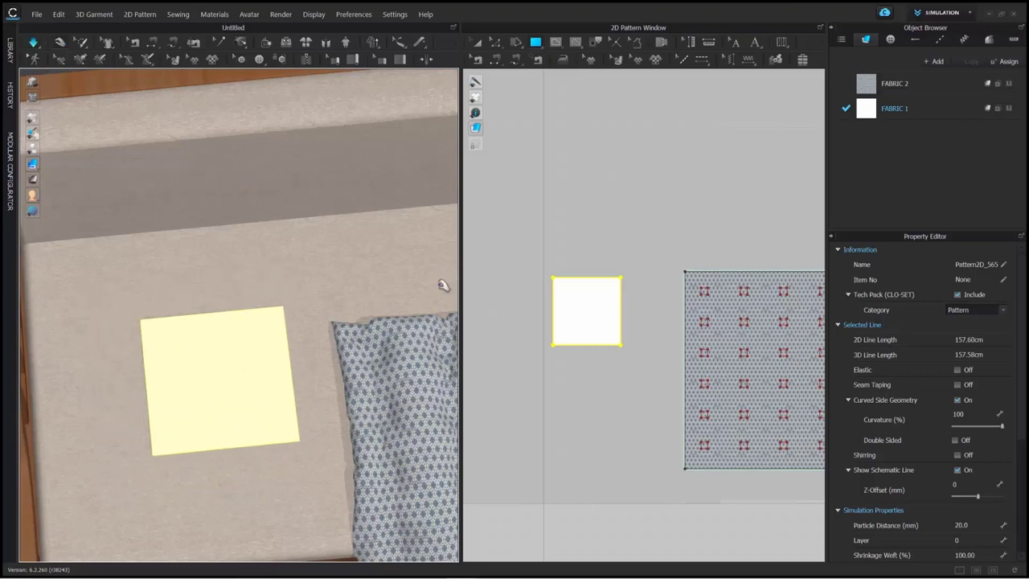
Offset the square pattern's outline inward as one internal line at a distance of 0.50 cm
click(497, 44)
click(550, 127)
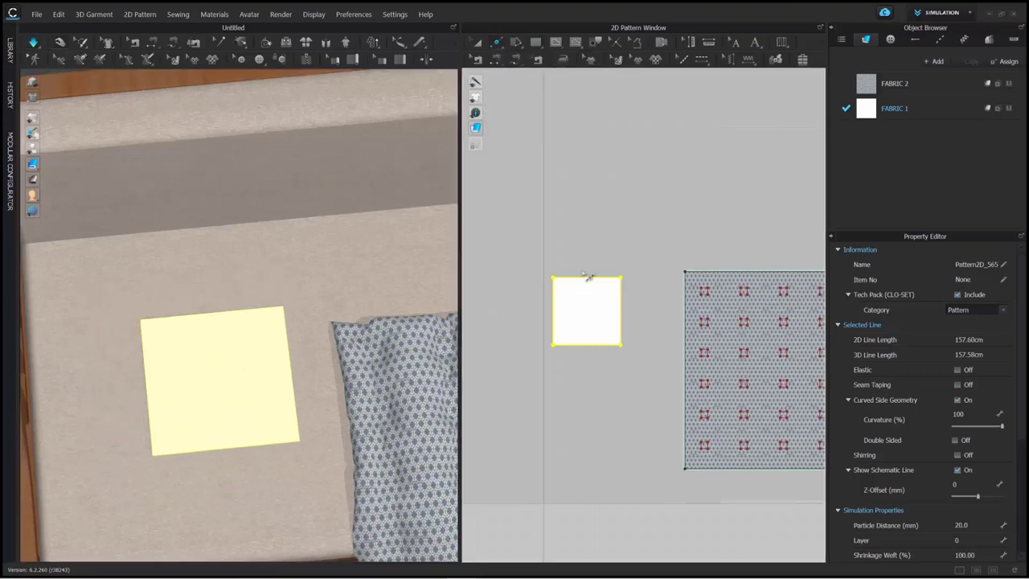
click(524, 118)
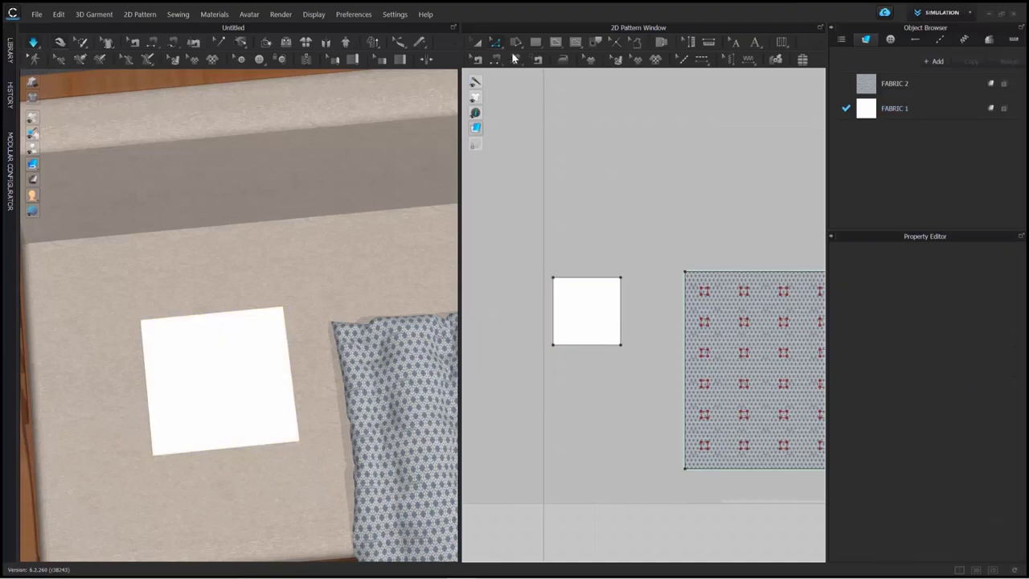
click(594, 283)
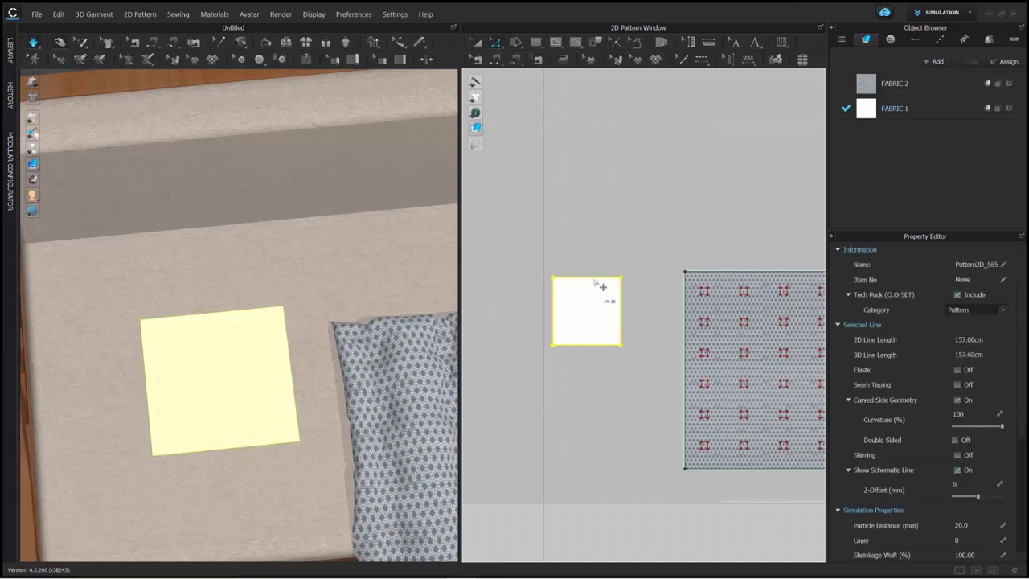
right_click(595, 282)
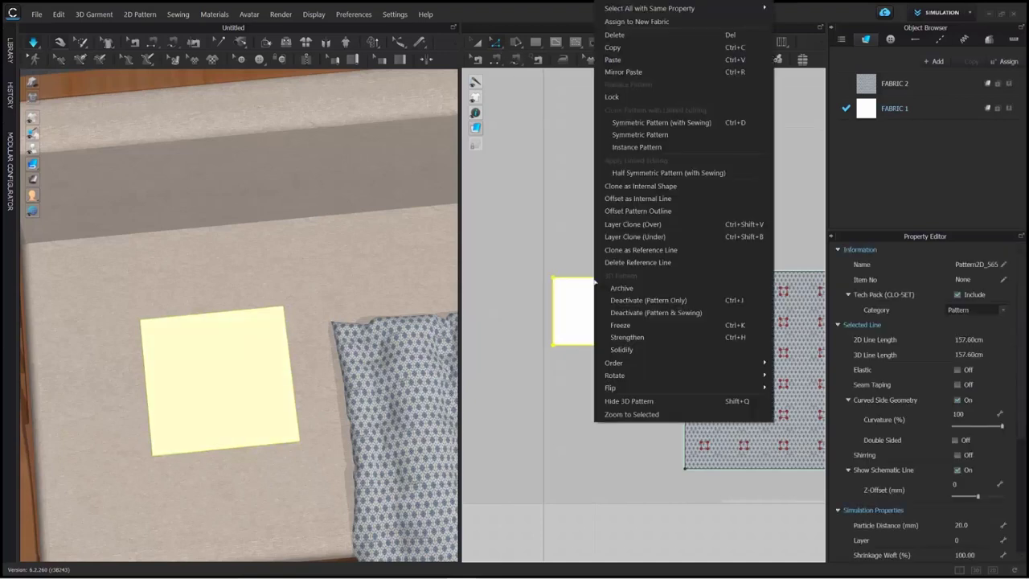
click(630, 197)
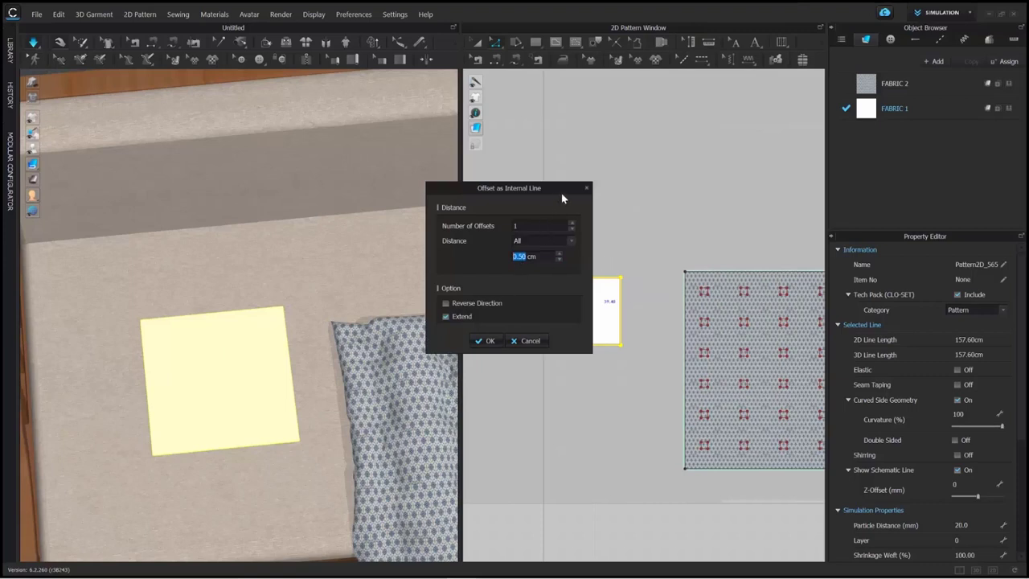
click(486, 341)
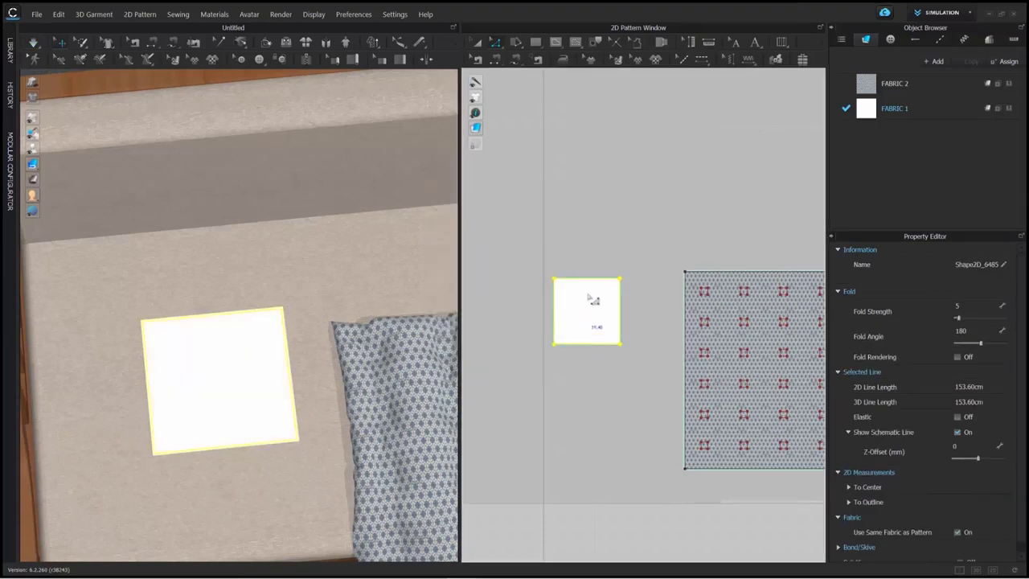
Scale the square cushion pattern together with its internal line up to about 45 cm per side
scroll(595, 300, up, 3)
scroll(615, 293, down, 3)
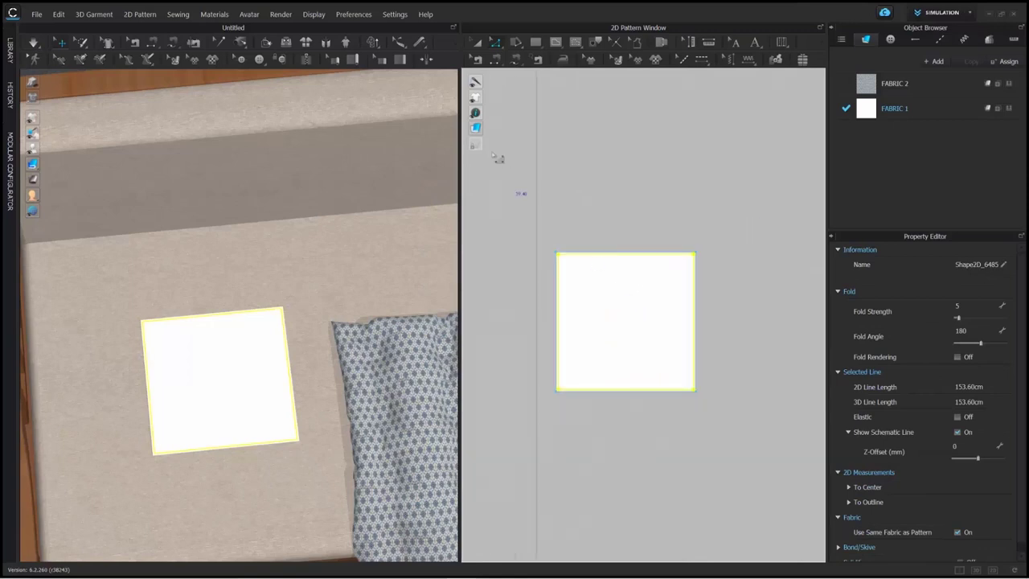
click(479, 46)
click(564, 187)
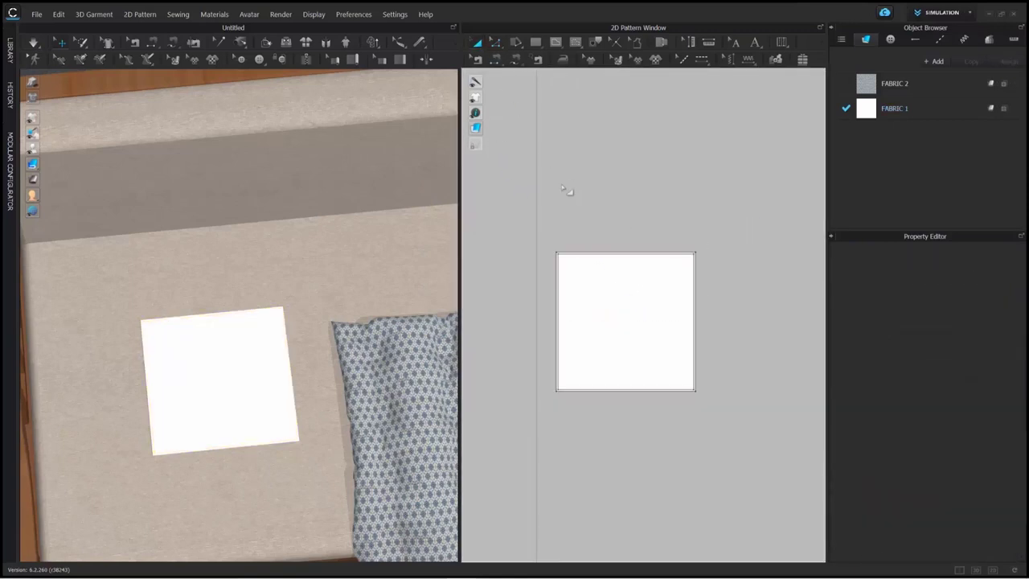
click(569, 252)
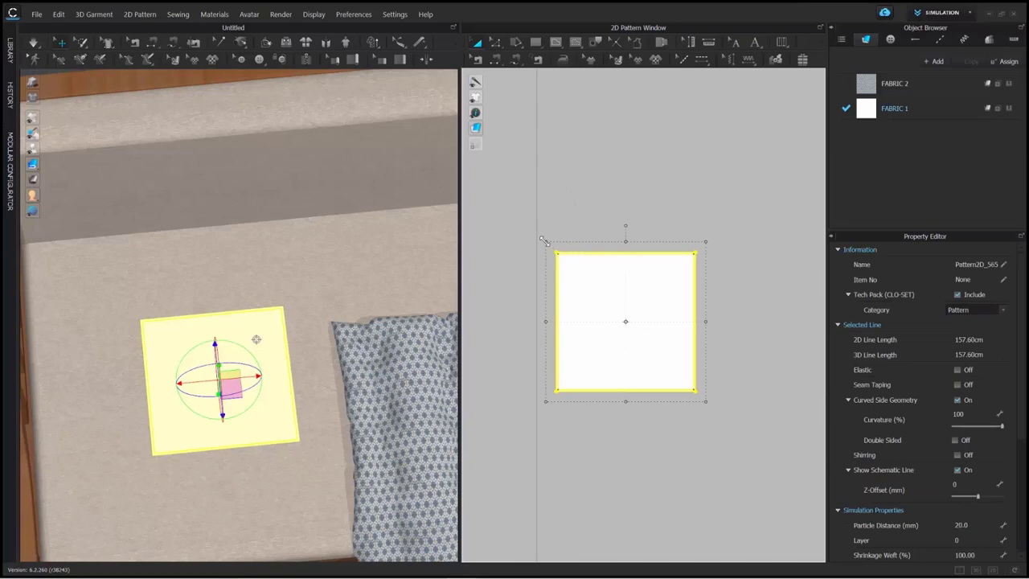
drag(543, 241, 519, 222)
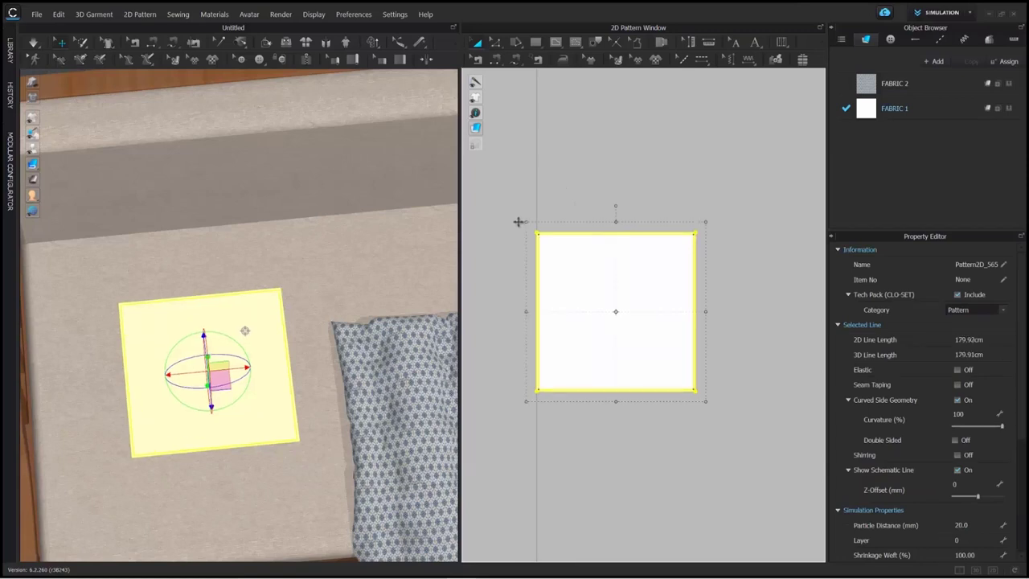
click(526, 160)
Create a Layer Clone (Under) of the square pattern and place it directly below the original in the 2D layout
click(590, 268)
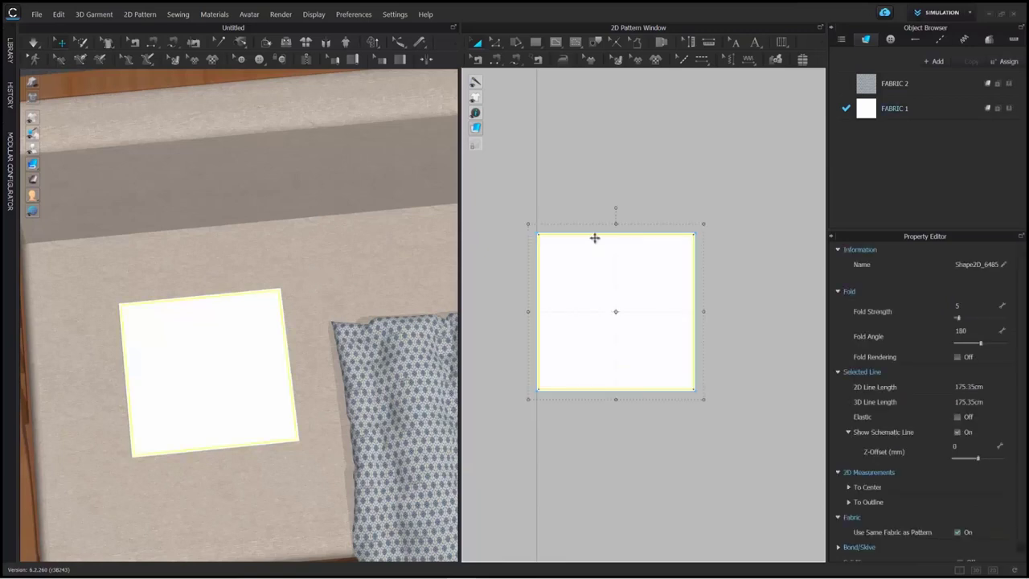
click(597, 231)
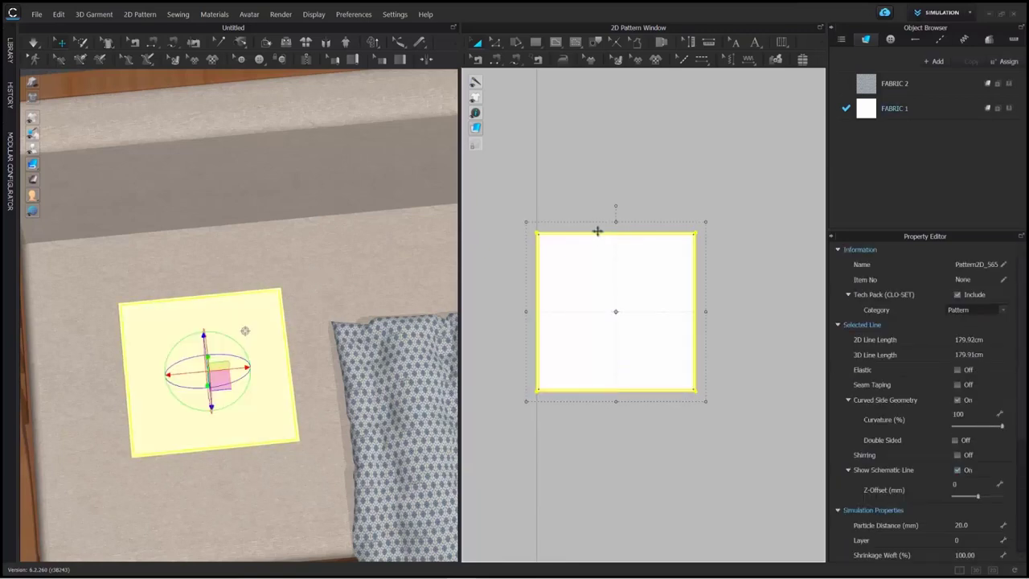
right_click(596, 231)
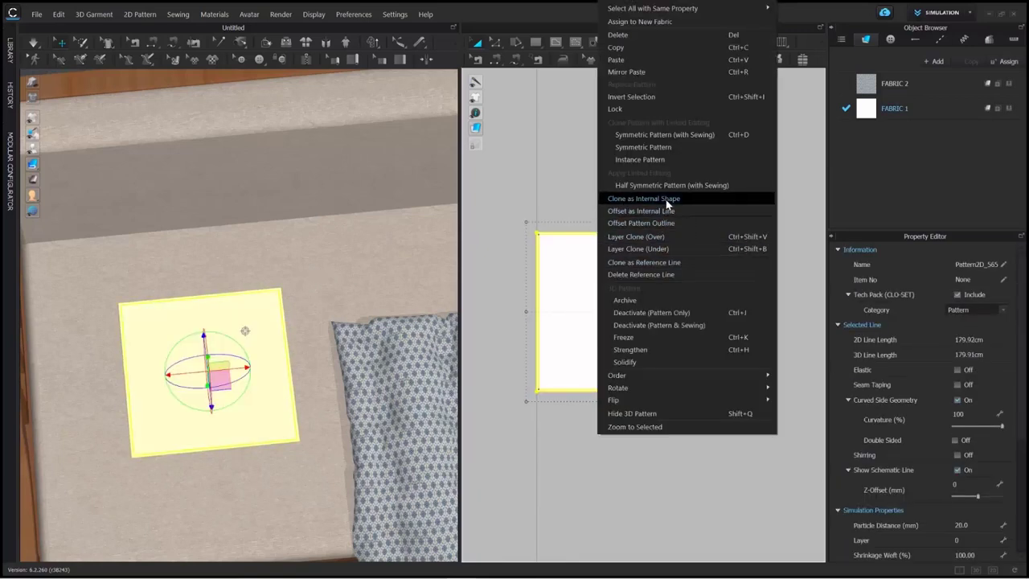
click(658, 249)
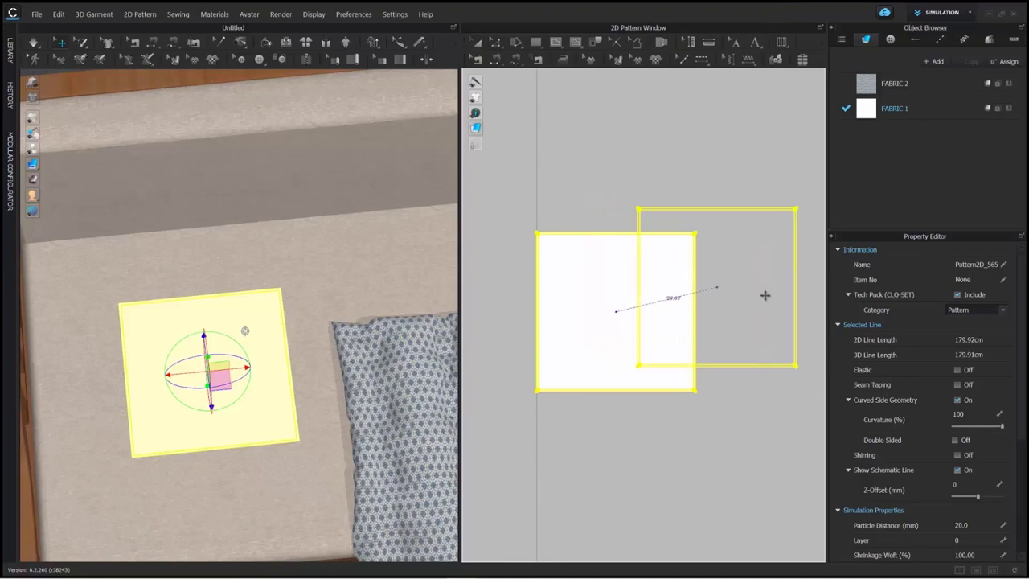
click(617, 480)
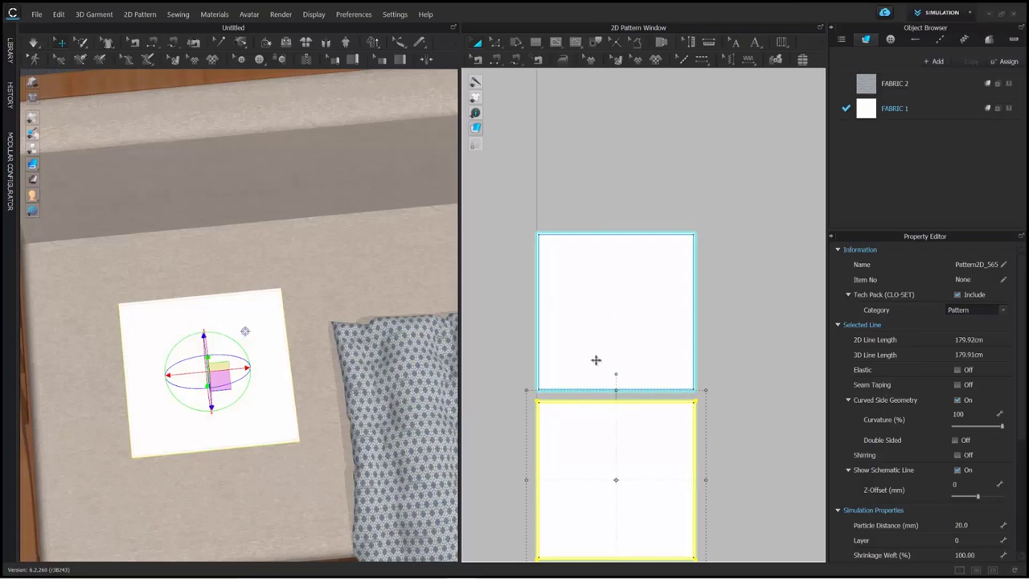
click(650, 173)
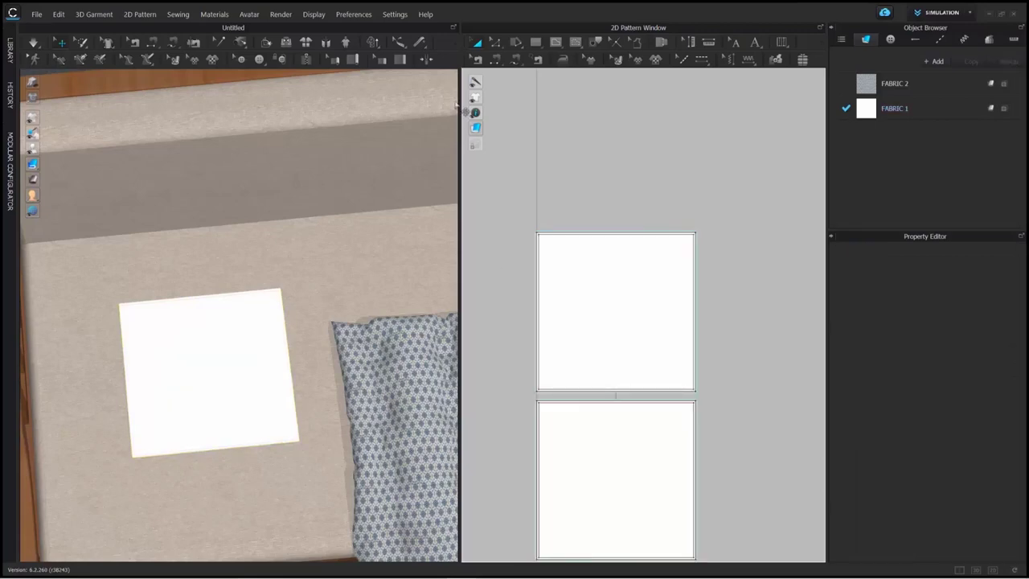
Raise the upper square pattern in 3D so it floats above its clone on the sofa seat
right_drag(225, 380, 226, 338)
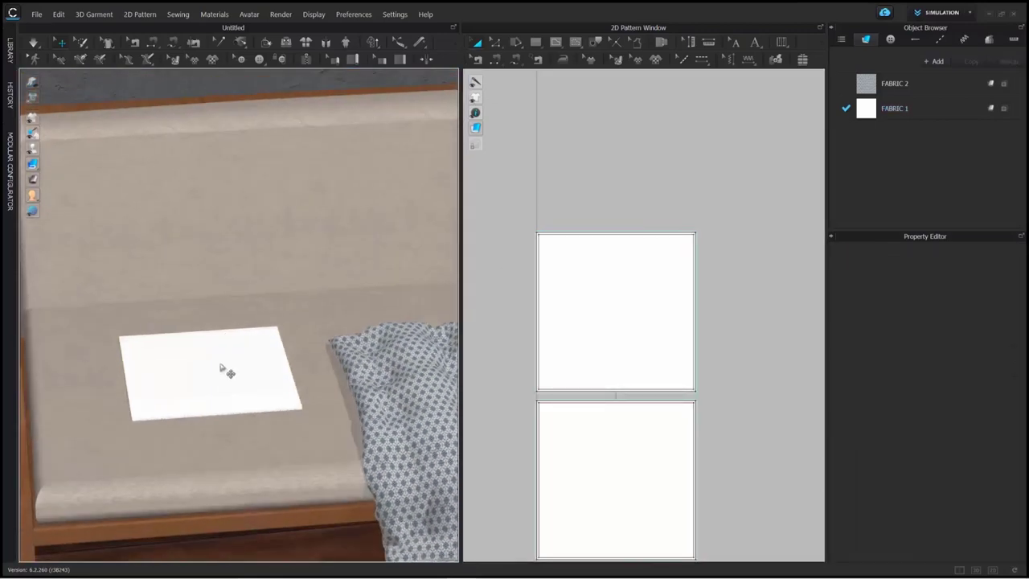
drag(221, 363, 223, 351)
click(230, 409)
right_click(230, 409)
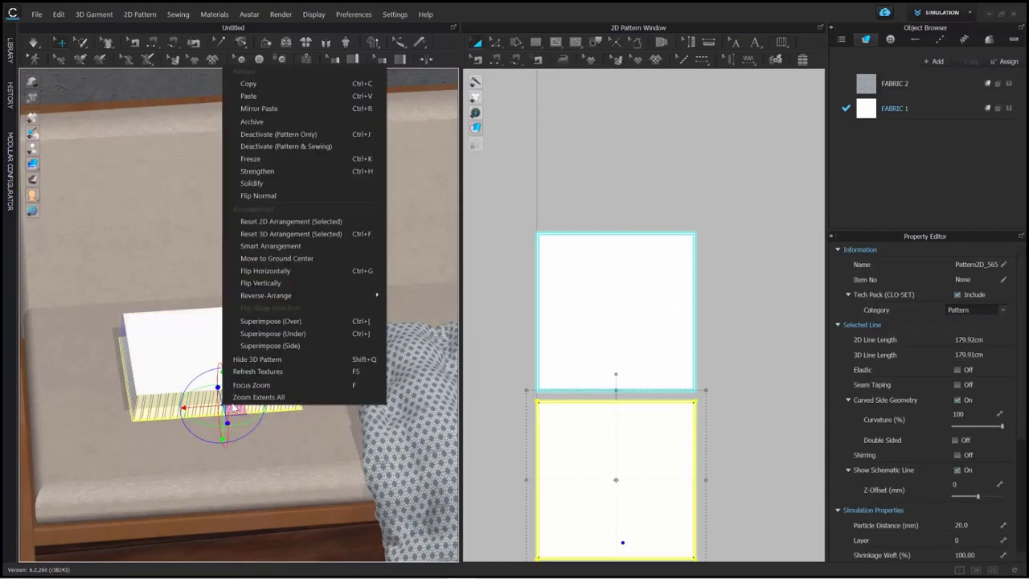
Change the 3D garment surface display style and flip the normal of the lower cloned square
click(34, 165)
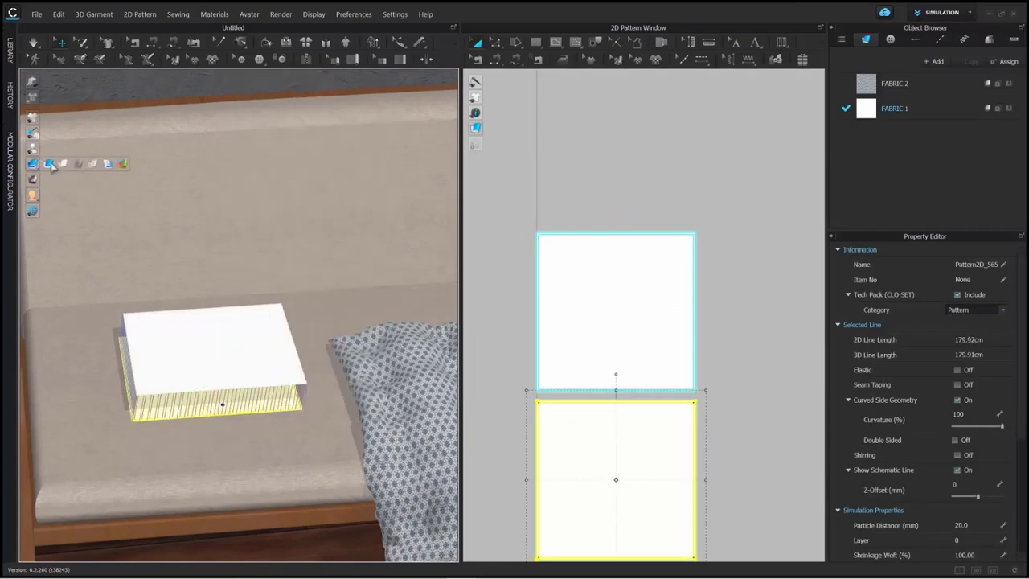
click(51, 166)
scroll(183, 414, up, 3)
middle_drag(215, 422, 227, 368)
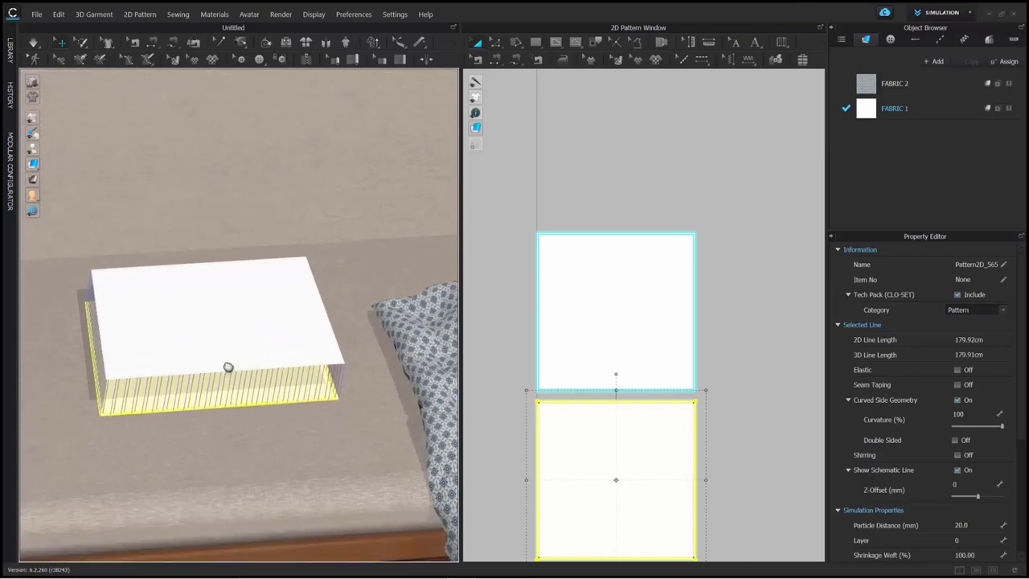
right_drag(235, 402, 241, 367)
right_click(240, 386)
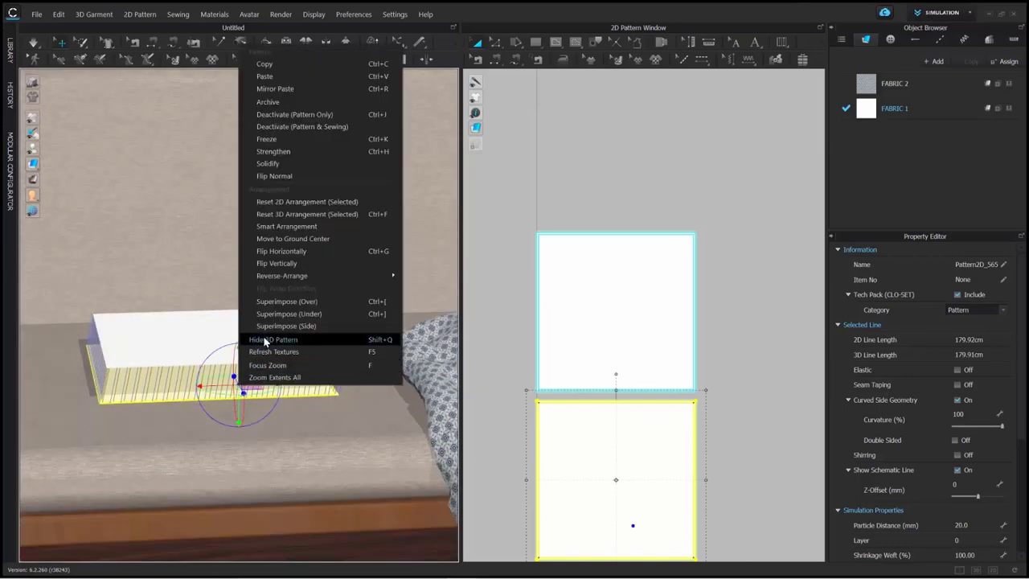
click(278, 176)
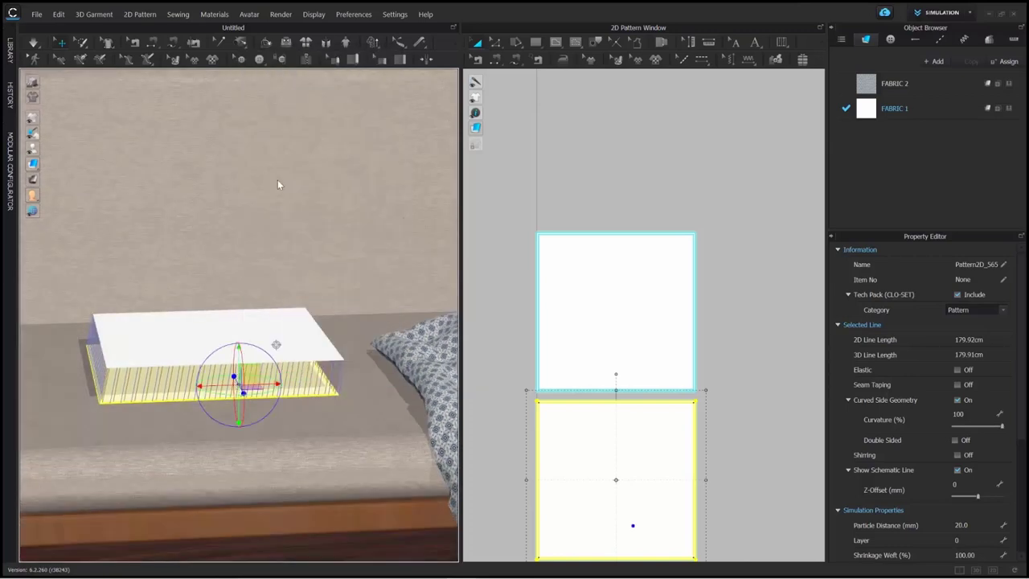
Lower the upper square pattern closer to the clone beneath it in 3D
scroll(159, 417, up, 3)
middle_drag(159, 414, 190, 361)
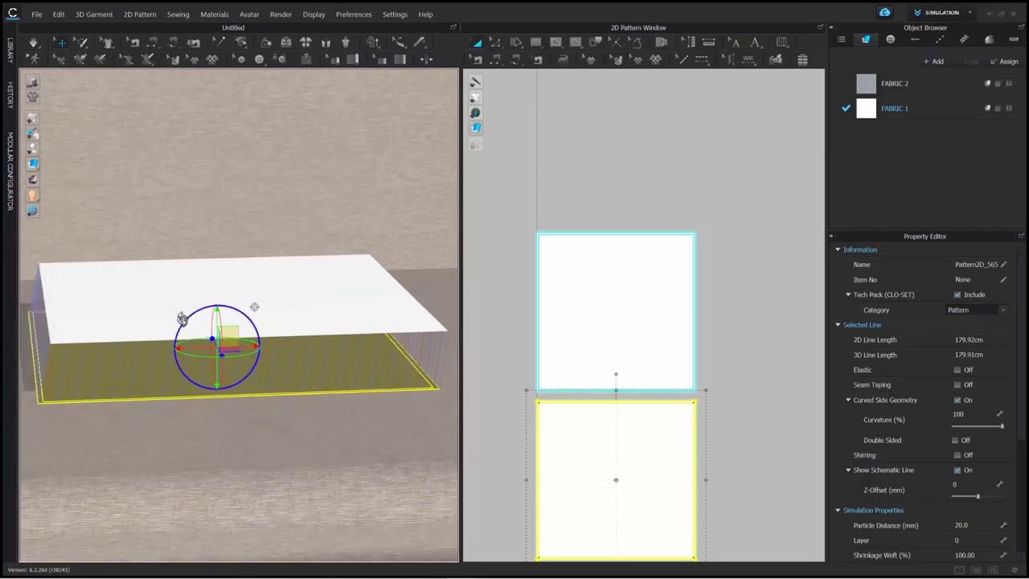
drag(181, 320, 162, 327)
key(ctrl+z)
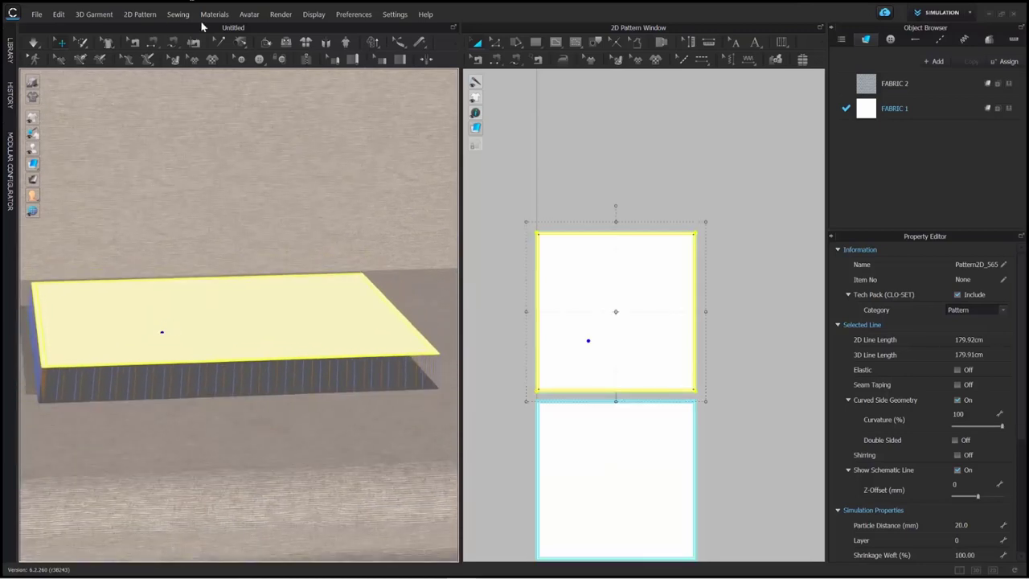
Simulate the two squares so their sewn edges close together on the sofa seat
scroll(237, 233, down, 3)
right_drag(257, 295, 260, 342)
click(573, 151)
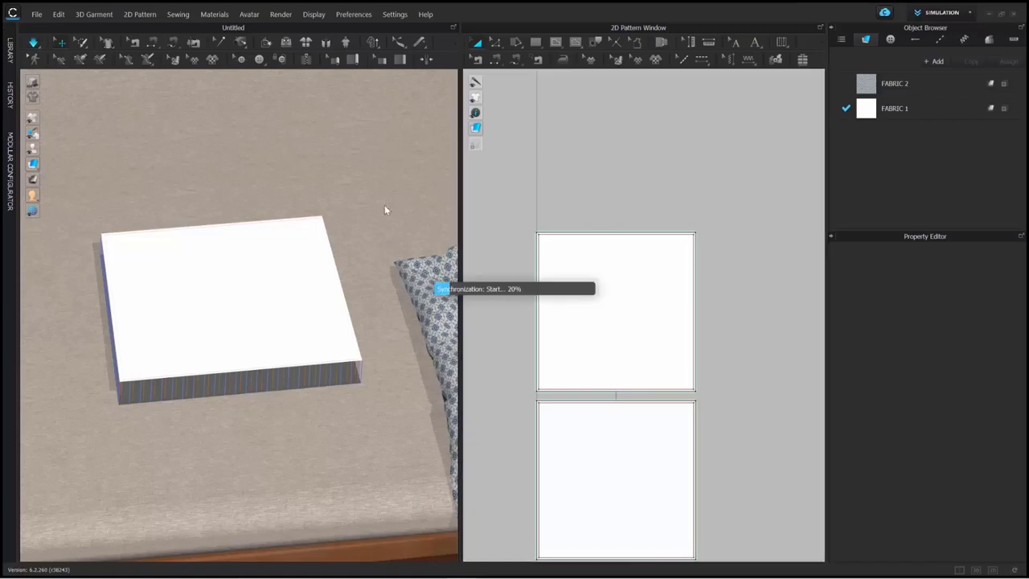
key(space)
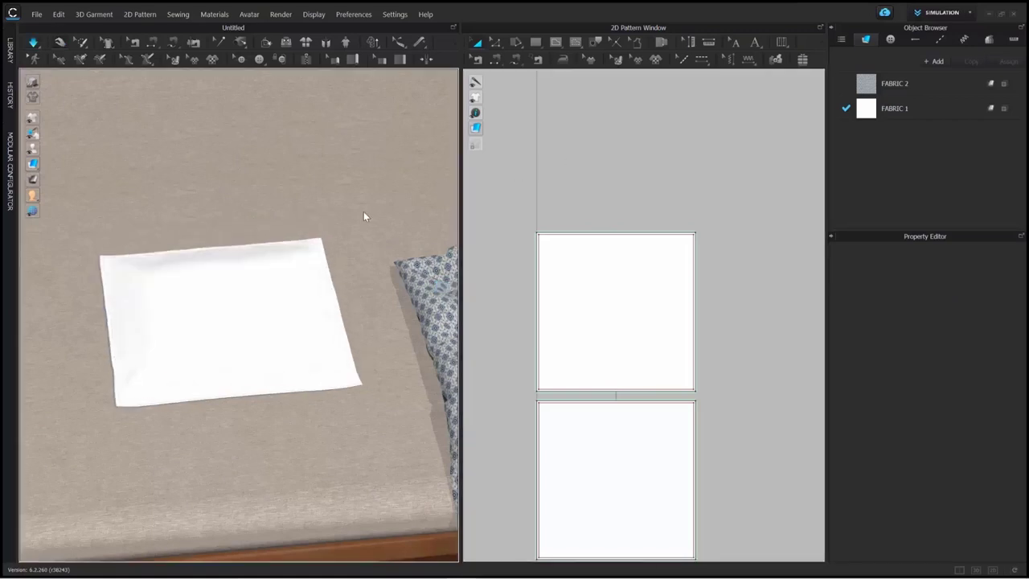
click(609, 307)
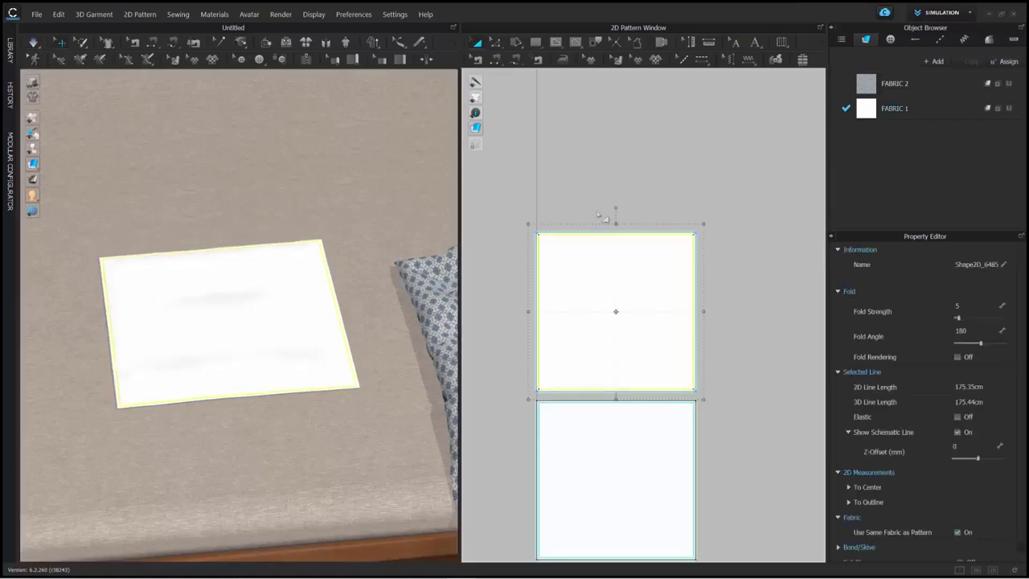
click(547, 205)
Set the pressure of both cushion squares to 10 and simulate to inflate the cushion
scroll(563, 193, down, 5)
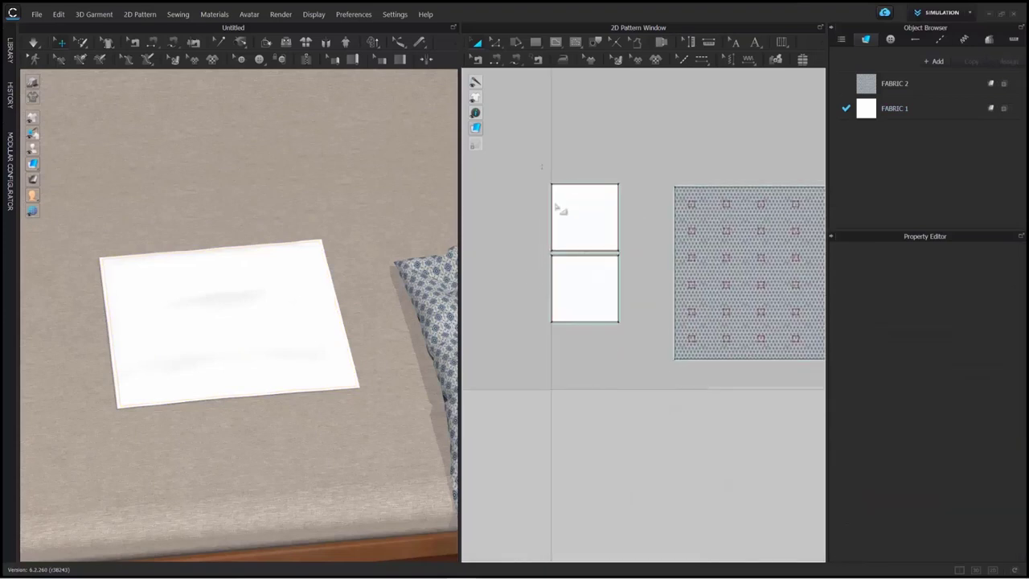
drag(544, 164, 636, 338)
scroll(977, 526, down, 3)
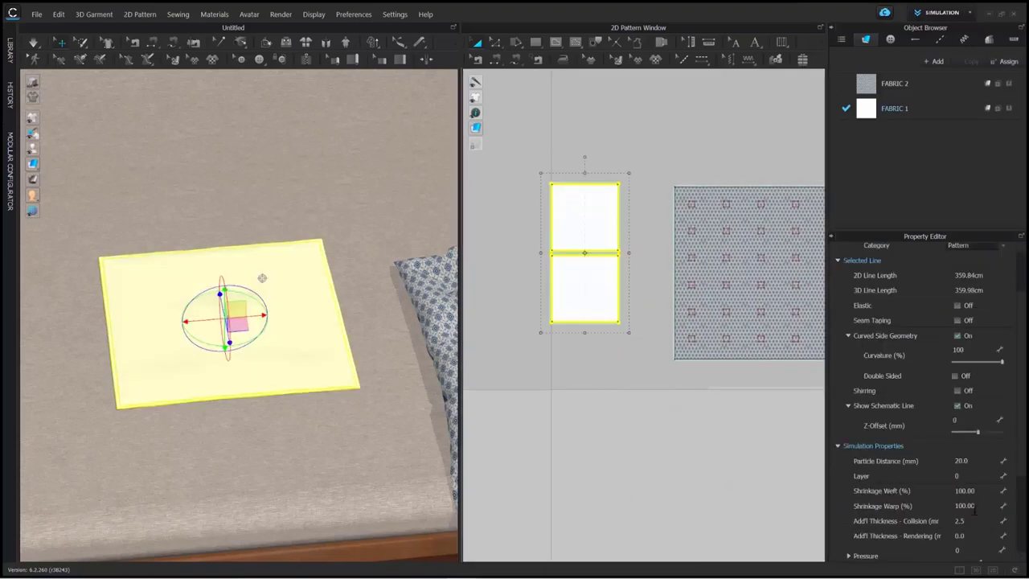
click(990, 454)
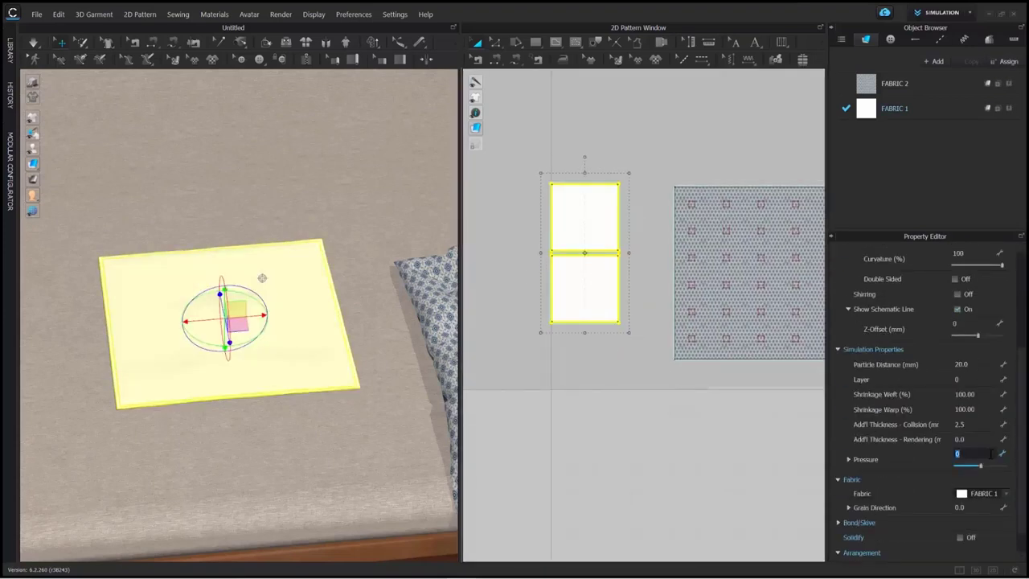
key(Return)
click(649, 450)
key(space)
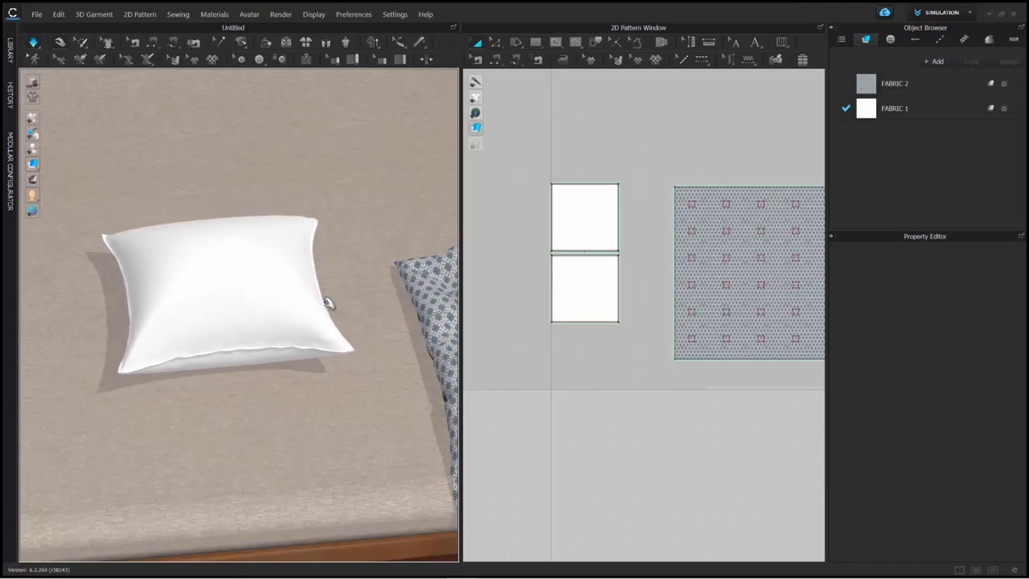
right_drag(328, 302, 337, 337)
scroll(338, 338, down, 2)
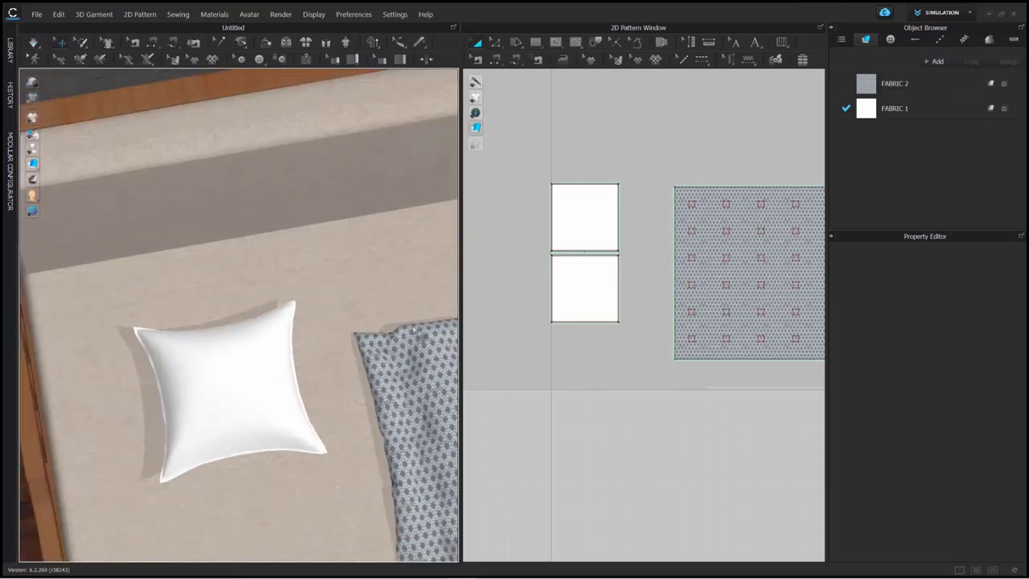
Remove the linked editing between the two cushion squares
click(495, 42)
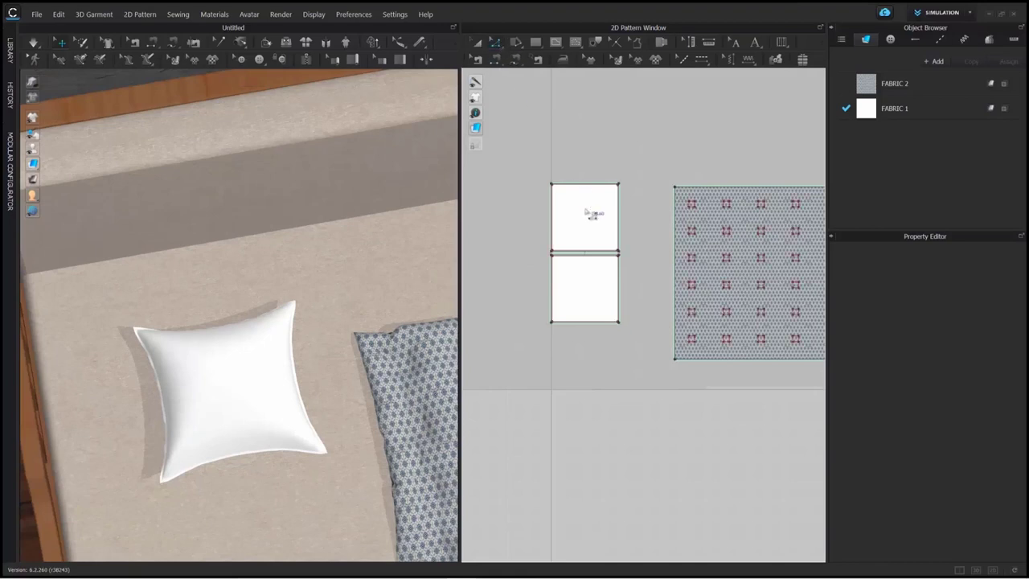
scroll(595, 210, up, 4)
scroll(626, 217, down, 5)
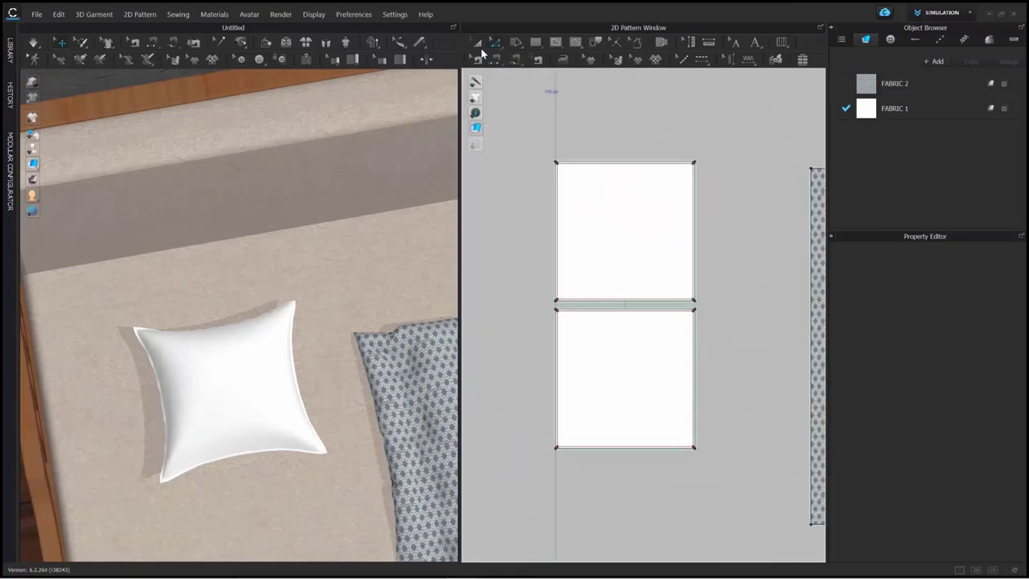
click(478, 42)
scroll(598, 360, up, 3)
scroll(636, 329, down, 1)
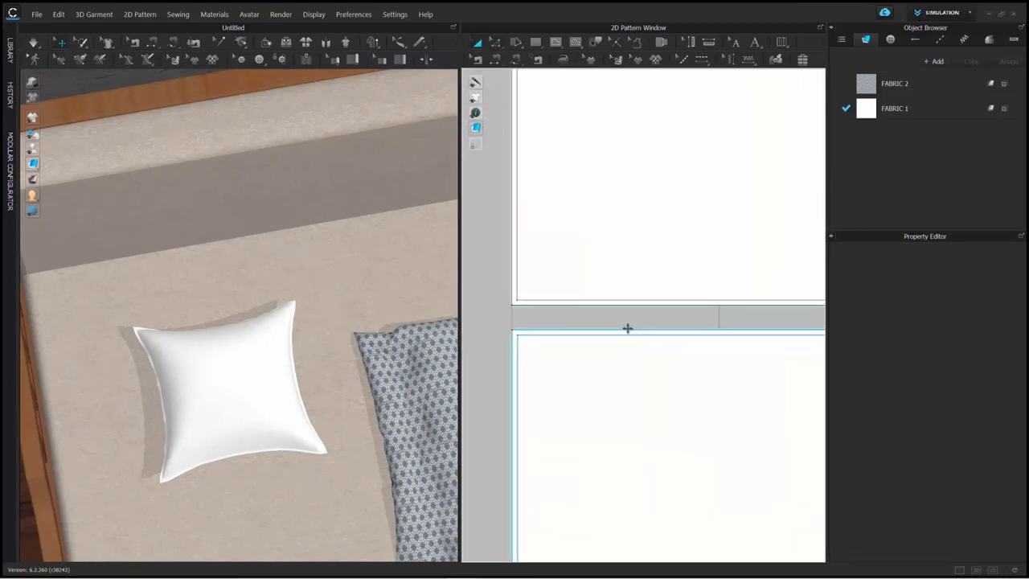
click(627, 328)
right_click(627, 328)
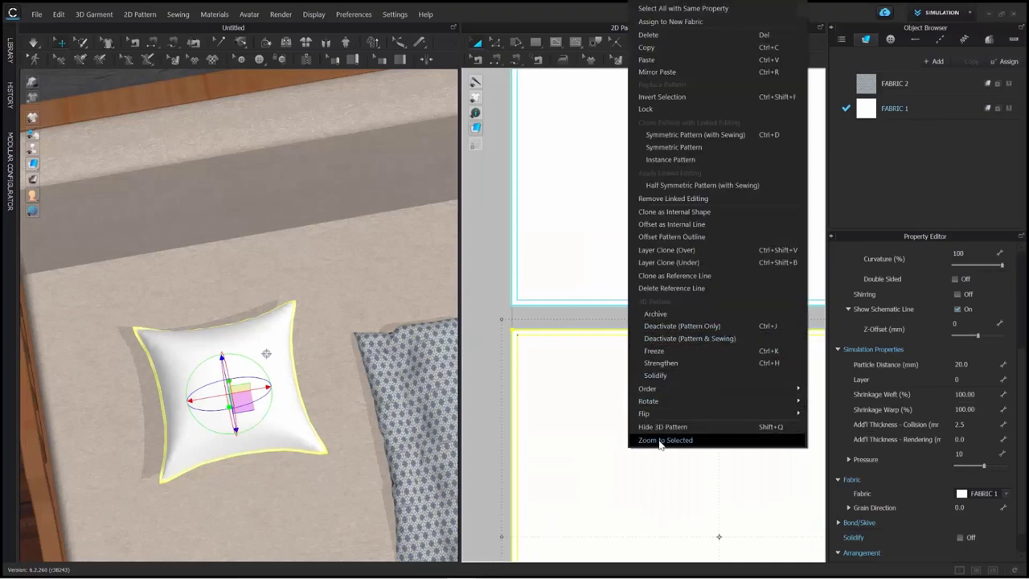
click(712, 198)
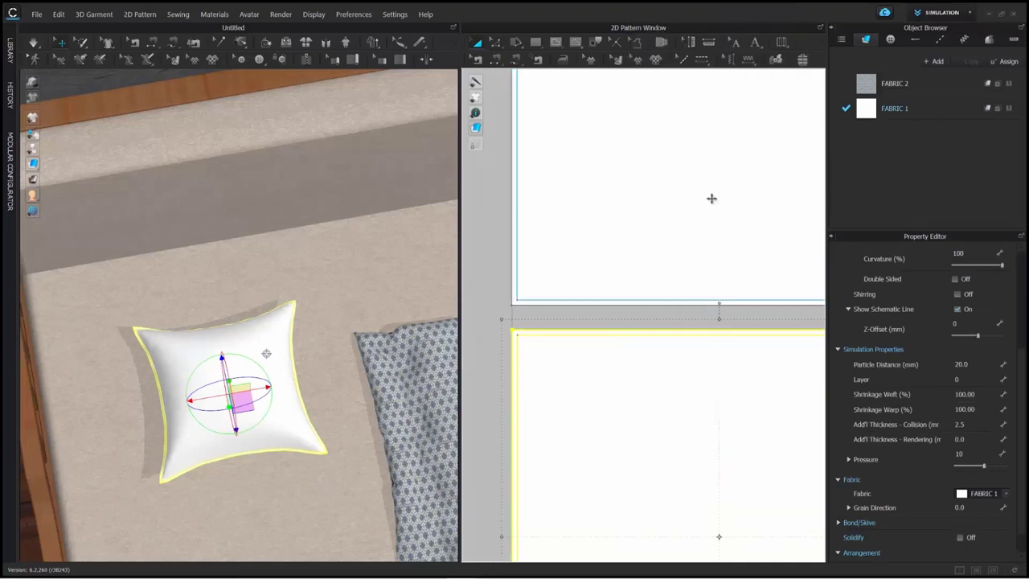
Shift both cushion squares together further away from the blanket pattern in the 2D layout
scroll(678, 279, down, 5)
scroll(682, 287, down, 5)
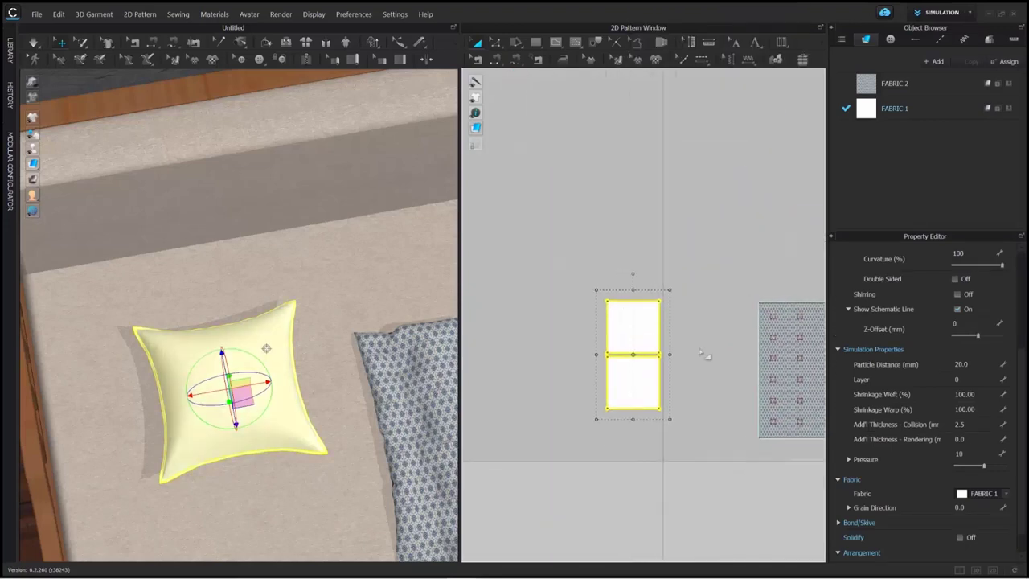
click(707, 356)
Draw an internal curve about 44 cm long on the upper square, rising from its lower-left corner to near the top centre
scroll(661, 342, up, 4)
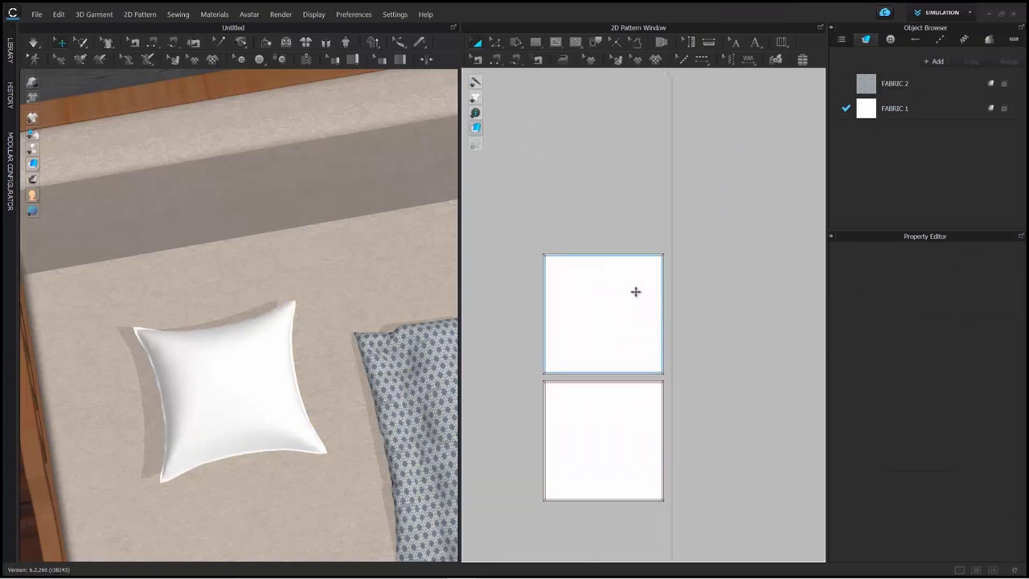
scroll(625, 367, up, 5)
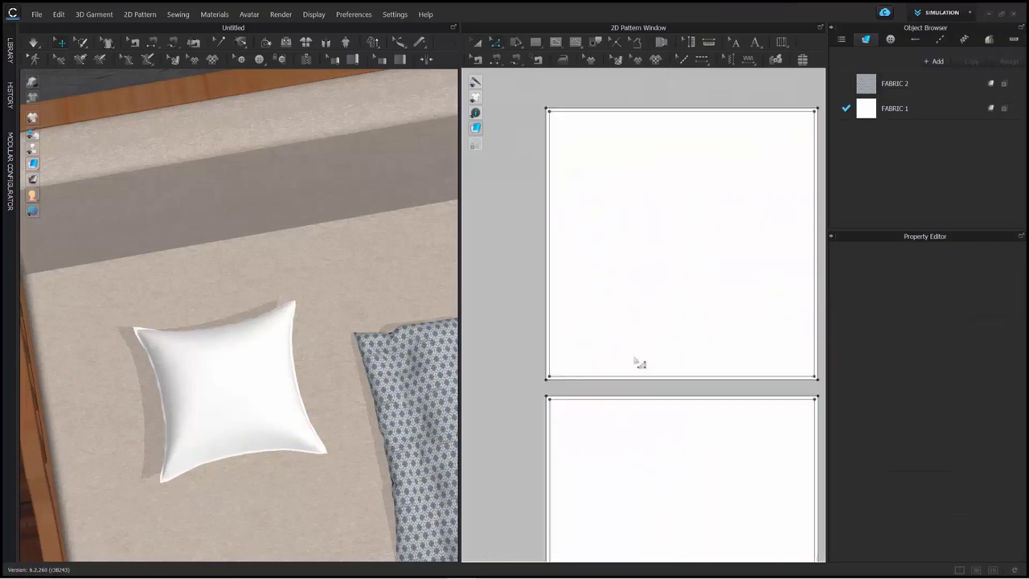
scroll(544, 349, down, 2)
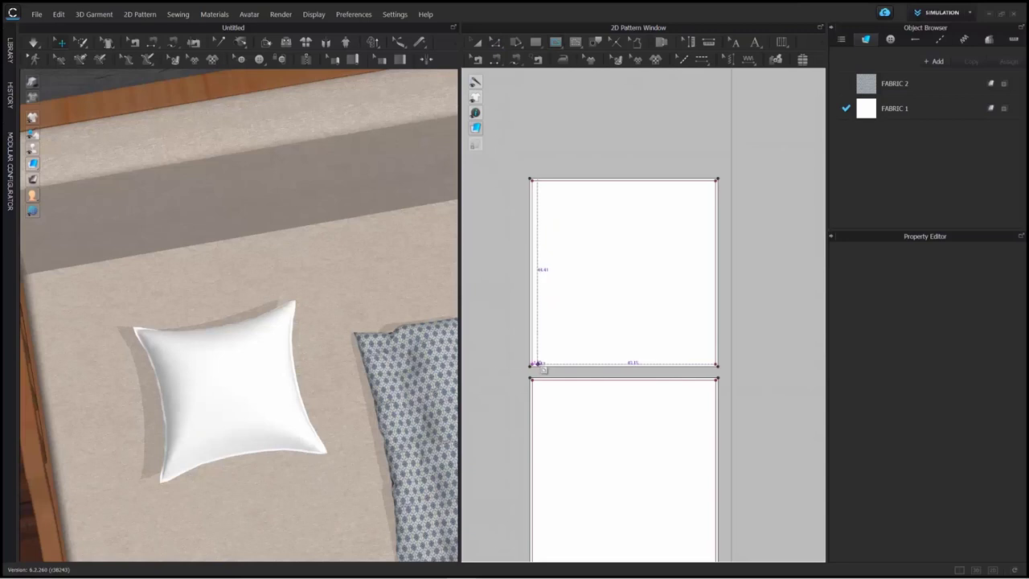
ctrl+click(543, 331)
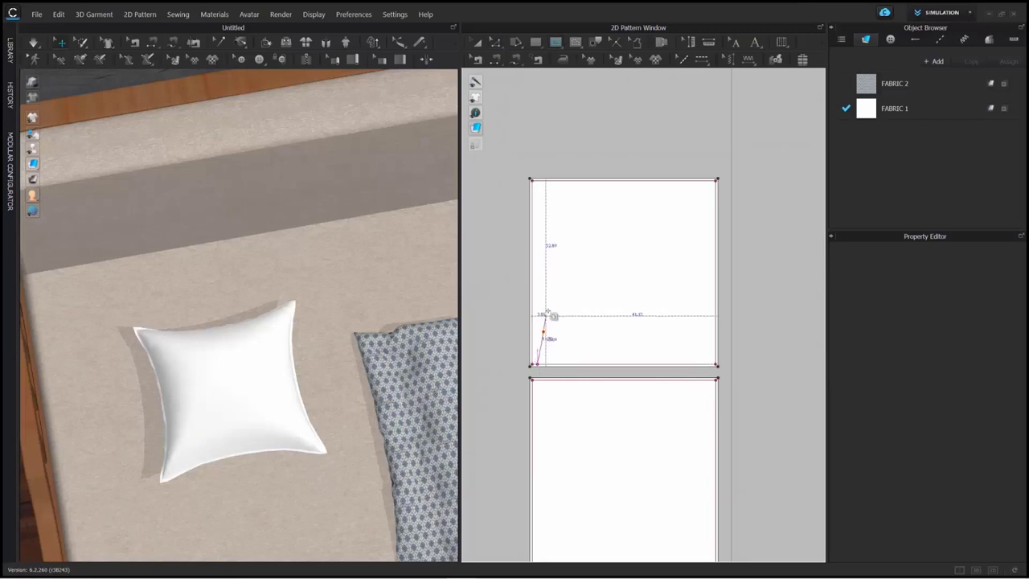
click(564, 261)
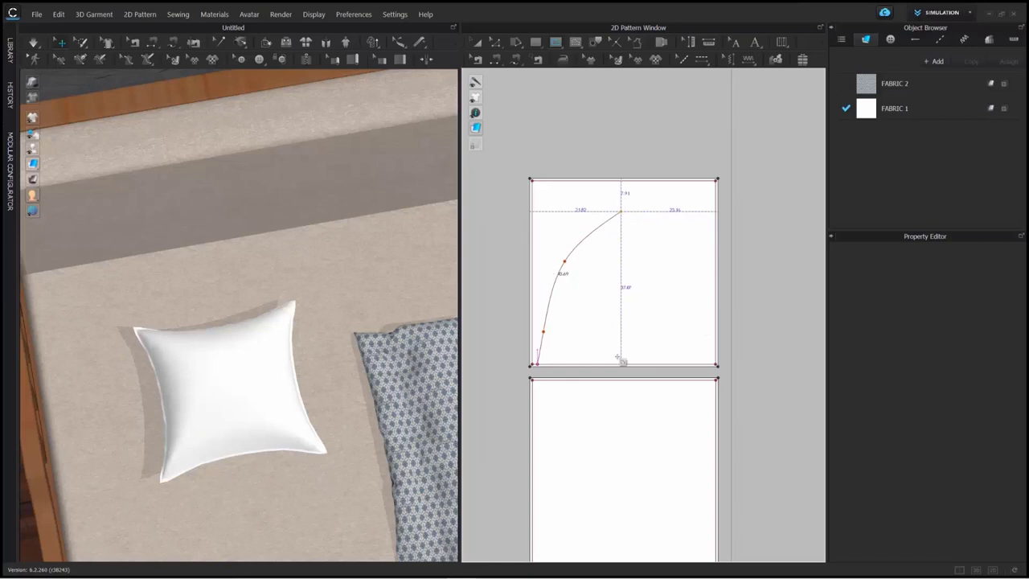
key(Return)
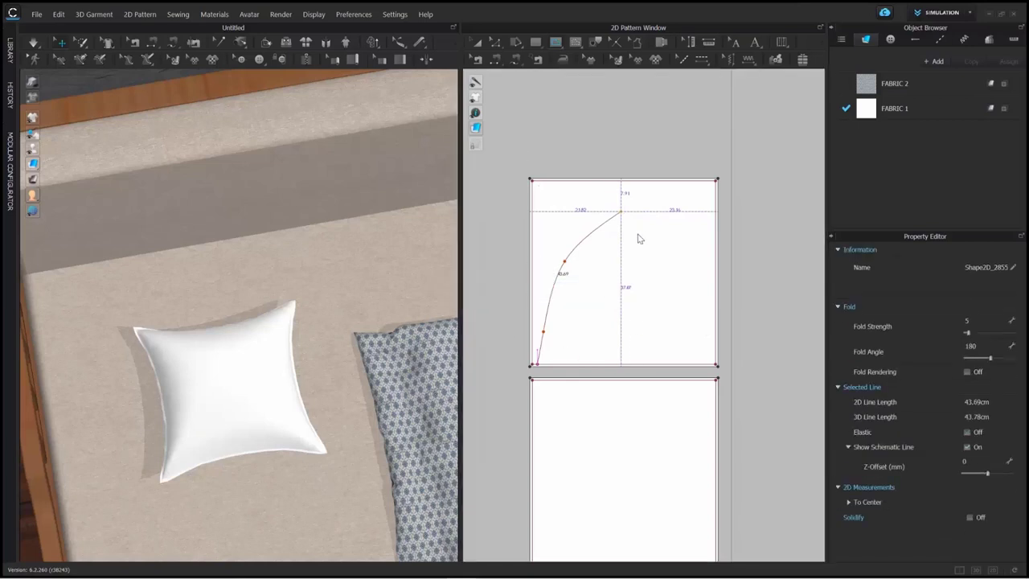
Reshape the internal curve with the curve-point editing tool into a rounder half arch
key(v)
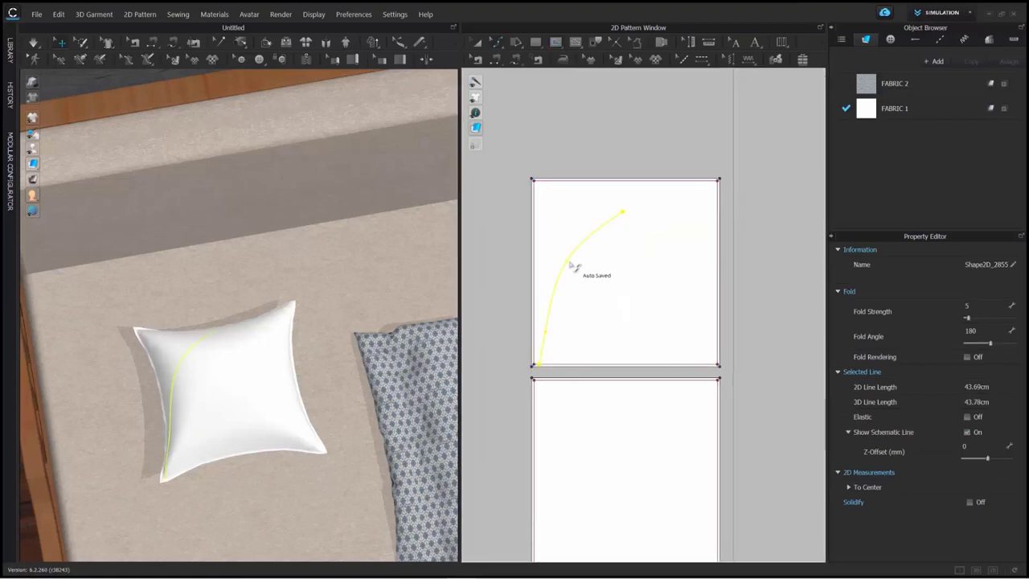
click(503, 249)
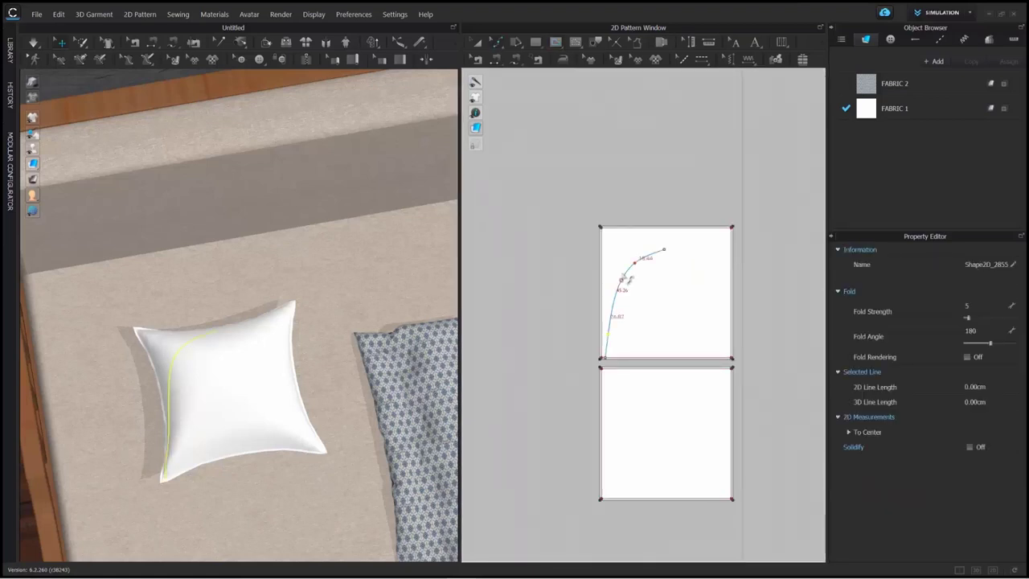
scroll(625, 279, up, 5)
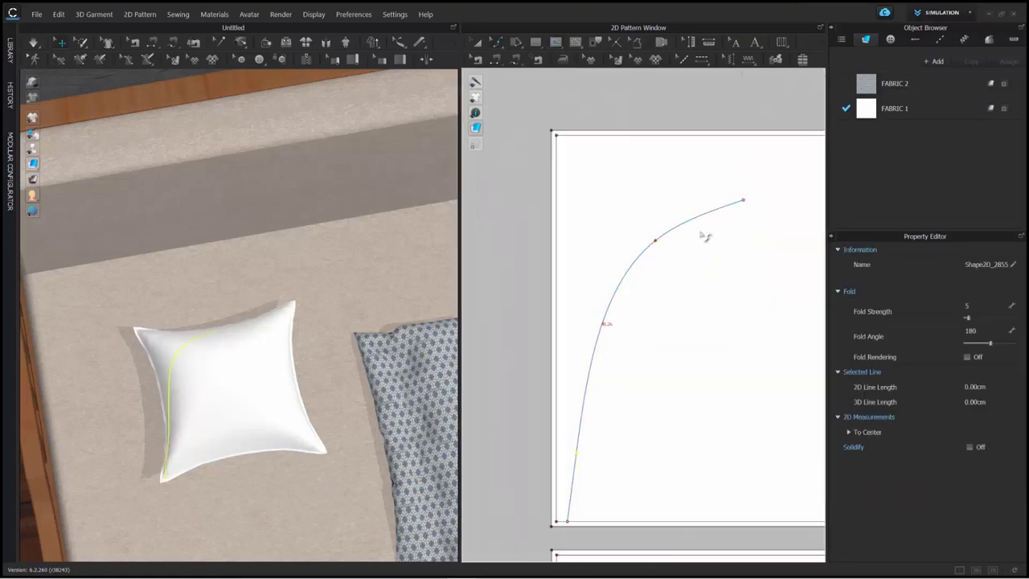
scroll(704, 236, down, 3)
Copy the half-arch curve and mirror paste it on the upper square so the two curves meet at the top
key(a)
click(655, 290)
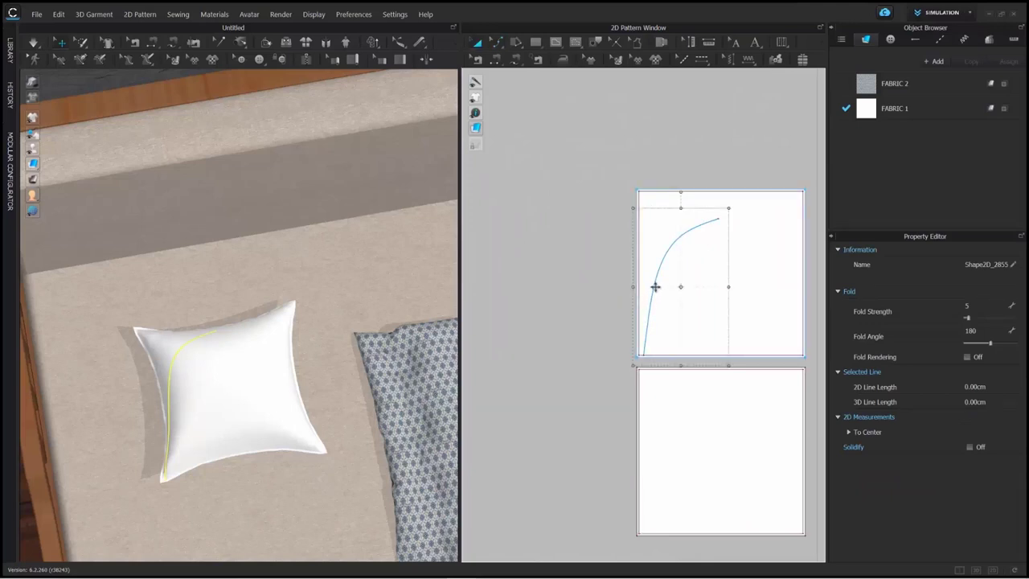
click(655, 287)
right_click(655, 286)
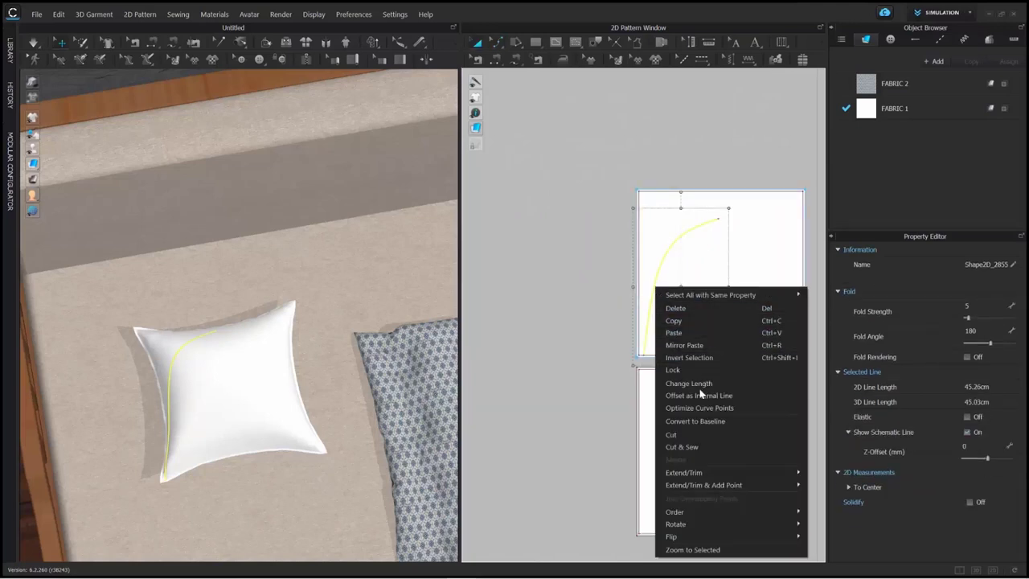
click(674, 321)
right_click(601, 271)
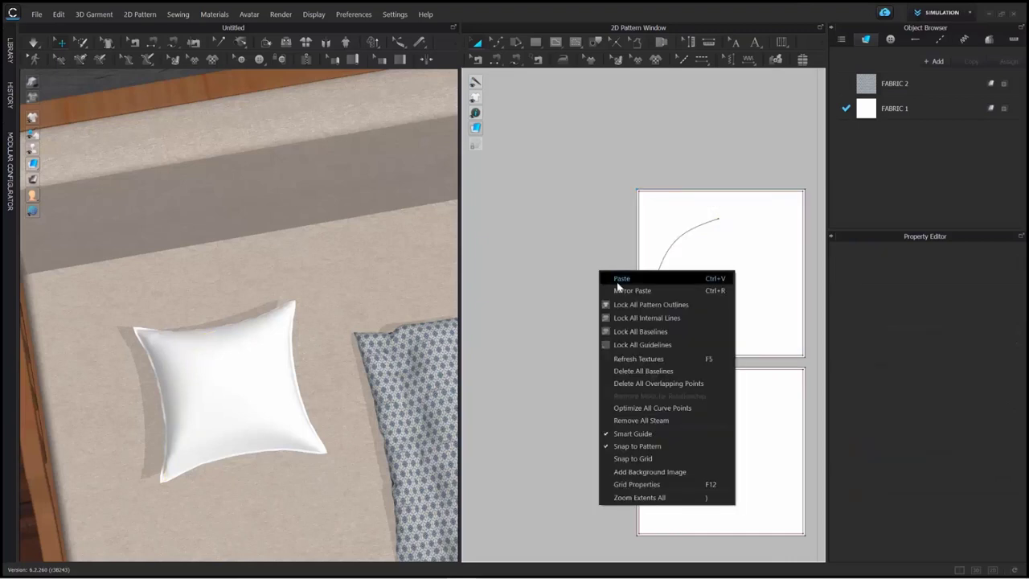
click(623, 291)
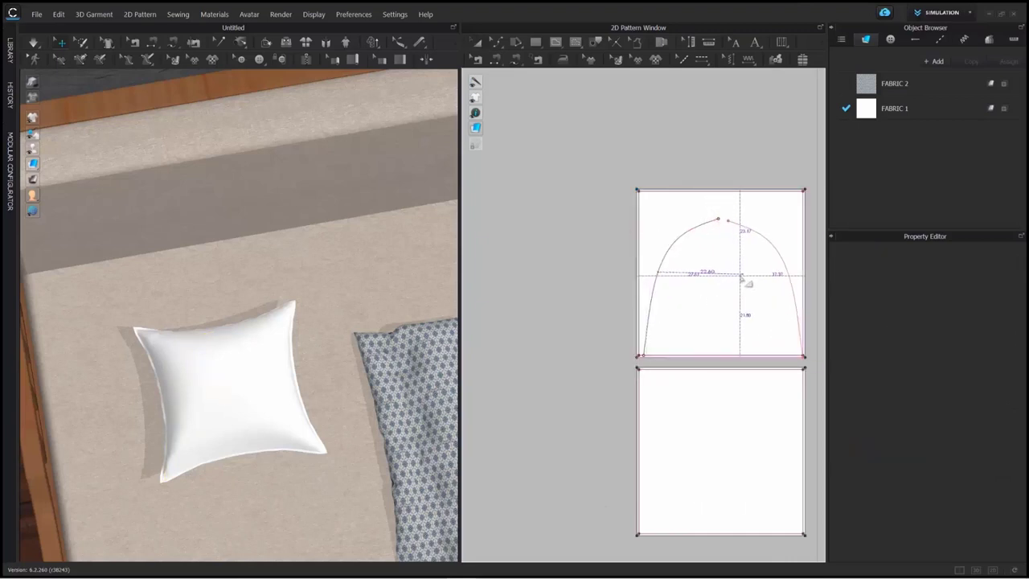
click(737, 282)
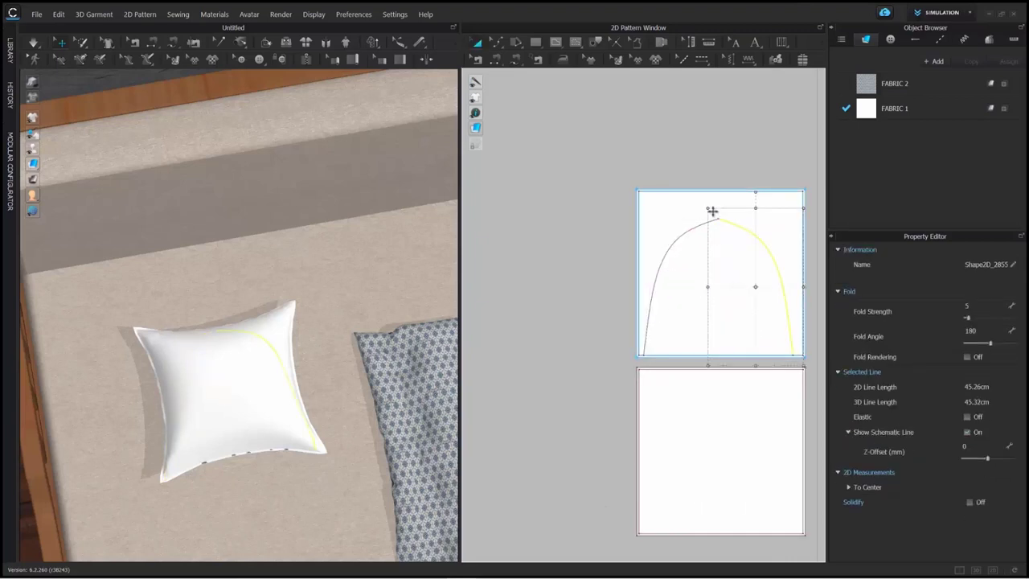
click(692, 140)
Merge the two curves' overlapping top endpoints to a point and convert it to a curve point for a smooth arch
key(z)
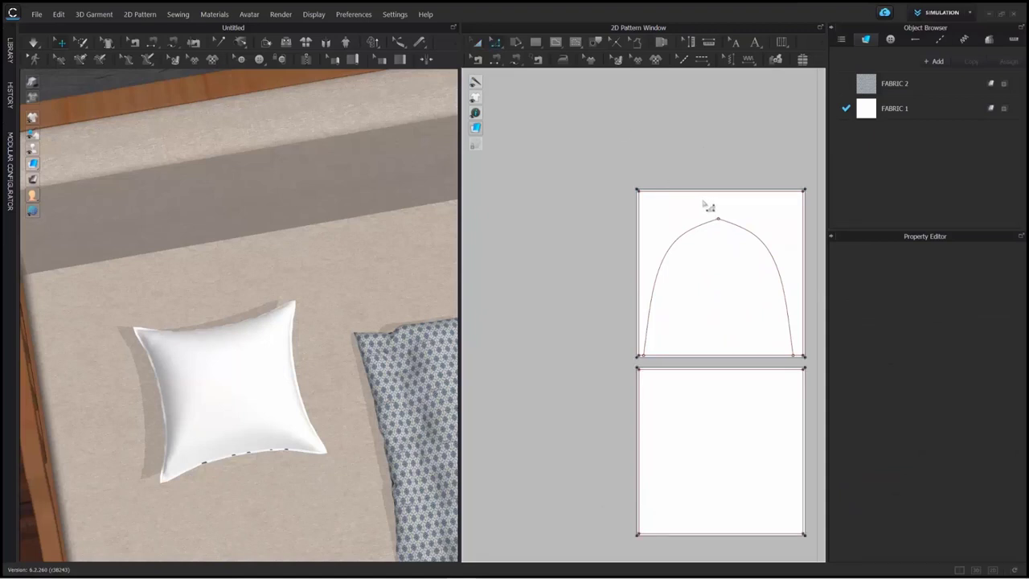
click(724, 226)
right_click(720, 224)
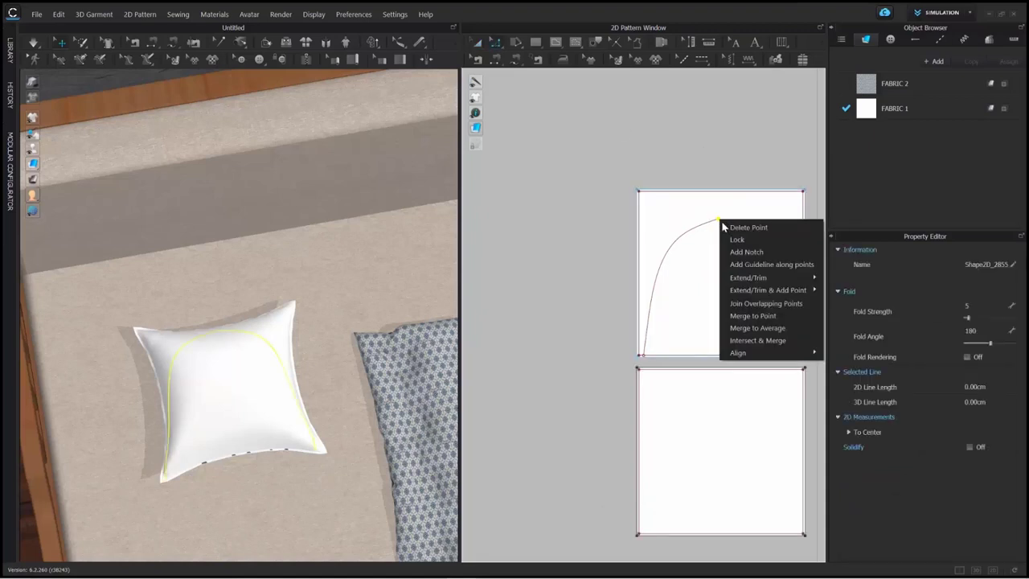
click(763, 318)
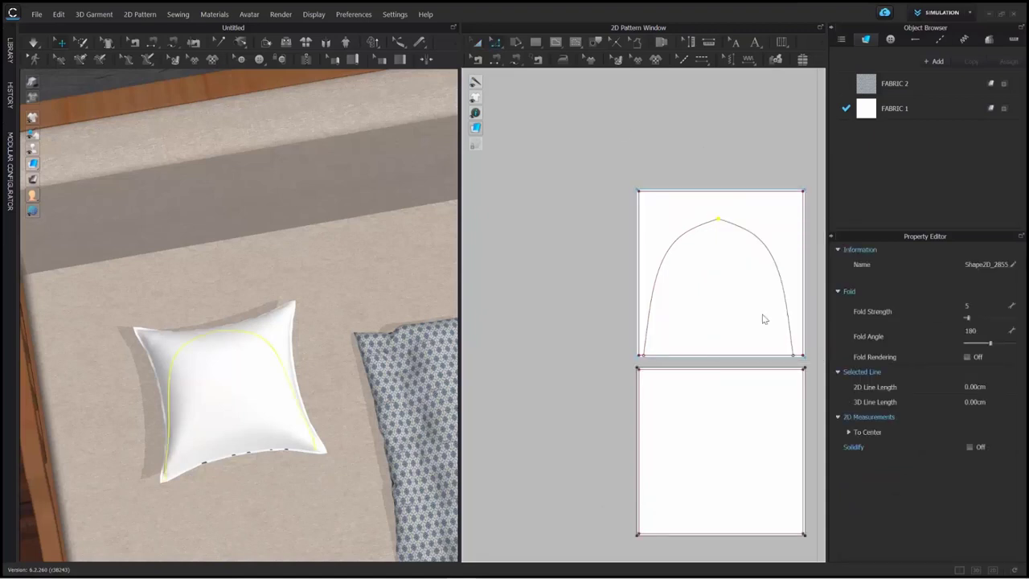
right_click(726, 229)
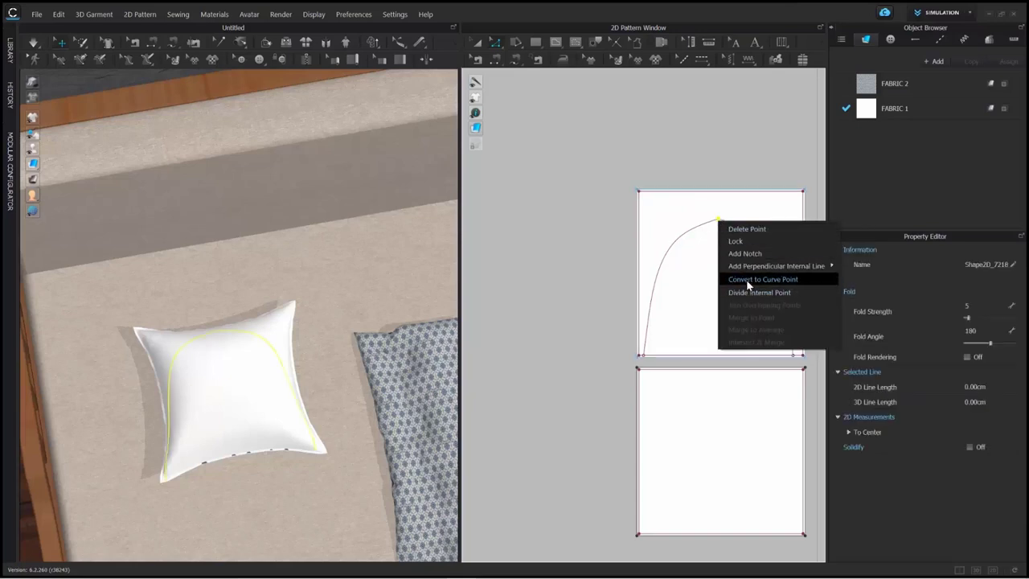
click(746, 280)
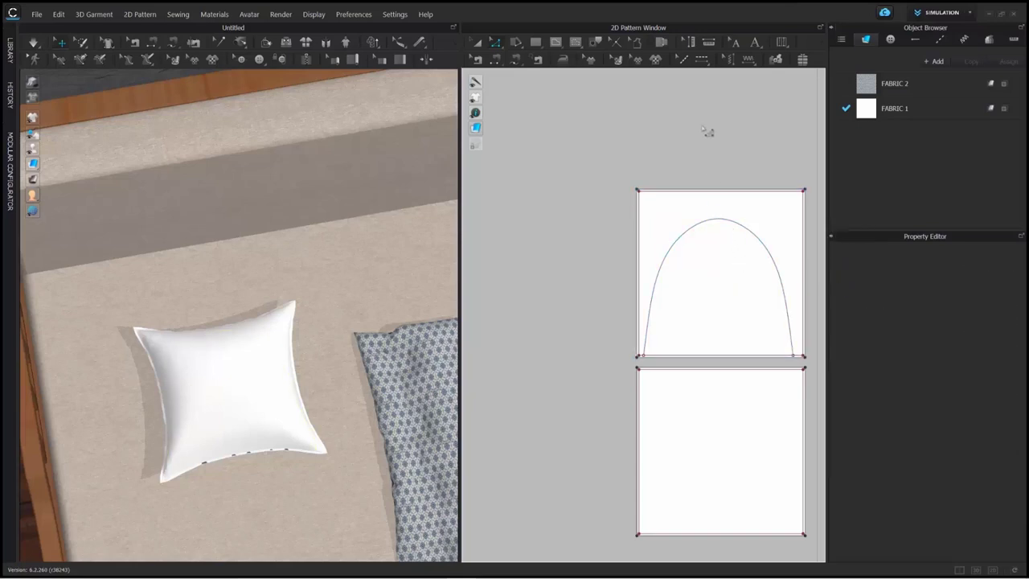
Lower the arch's top curve point slightly and centre the whole arch horizontally in the upper square
click(721, 221)
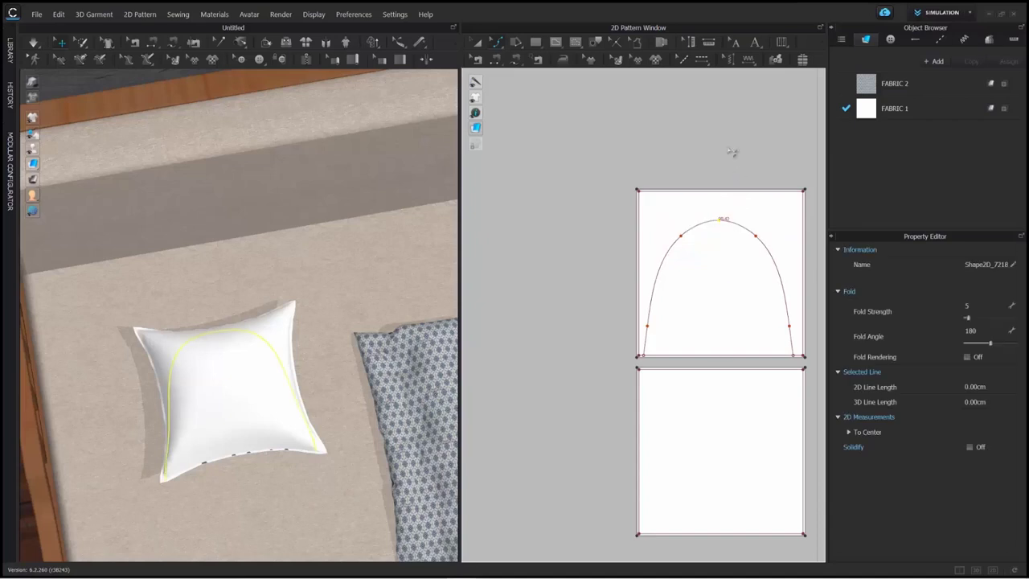
click(728, 132)
click(478, 42)
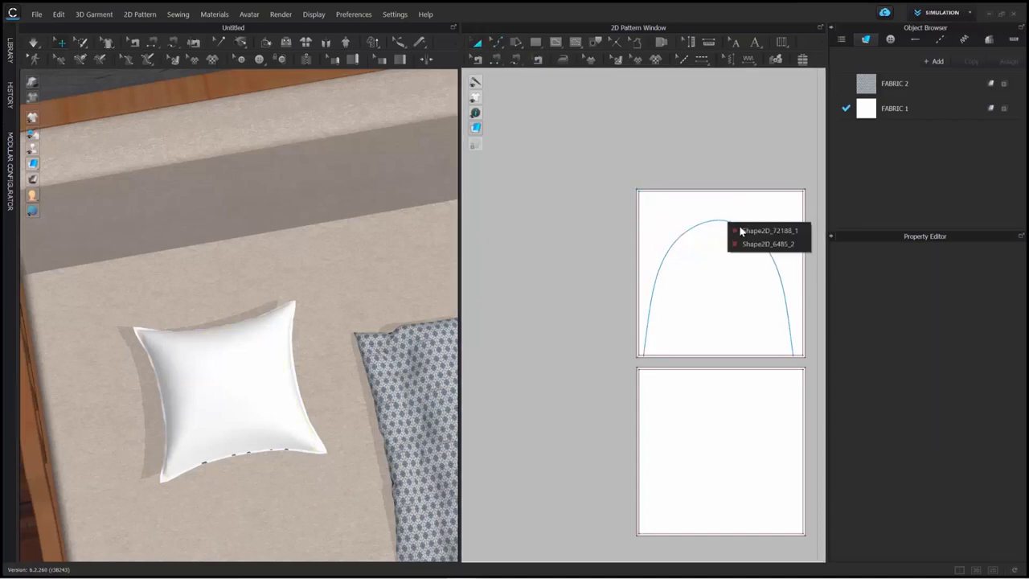
click(726, 222)
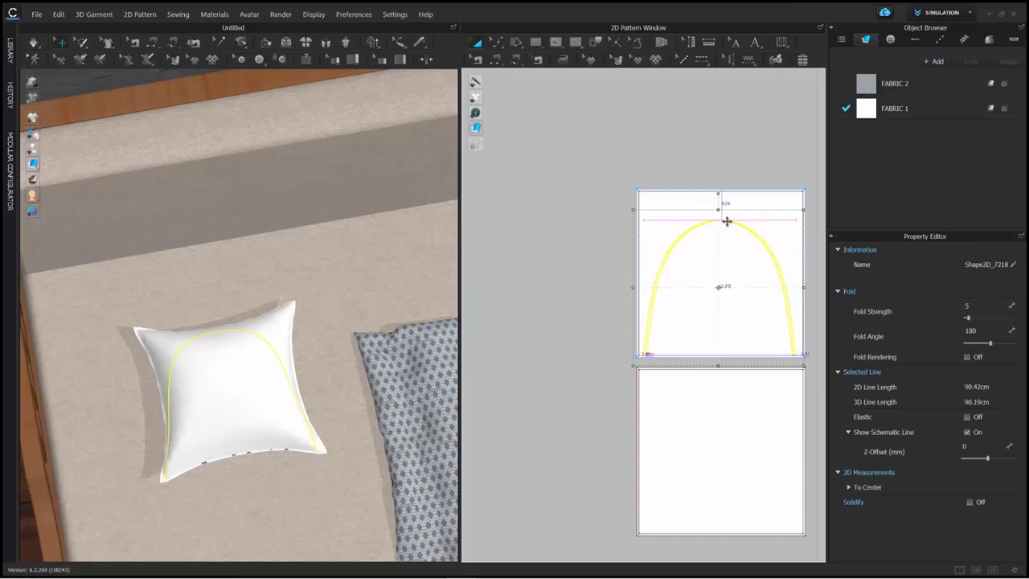
click(567, 224)
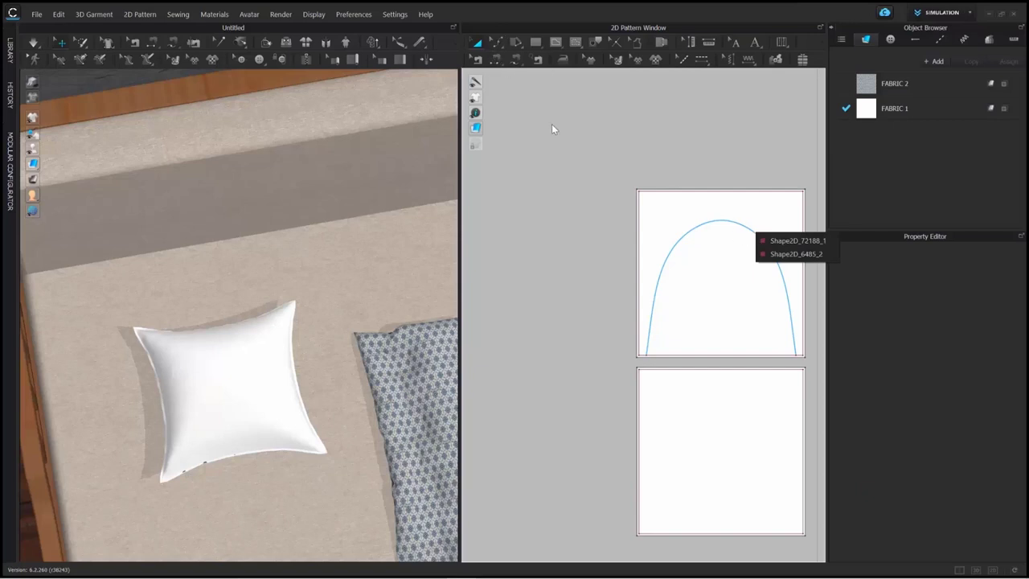
Offset the arch inward as 5 internal lines spaced 2.4 cm apart, with reversed direction and extension to the pattern outline
key(z)
right_click(687, 234)
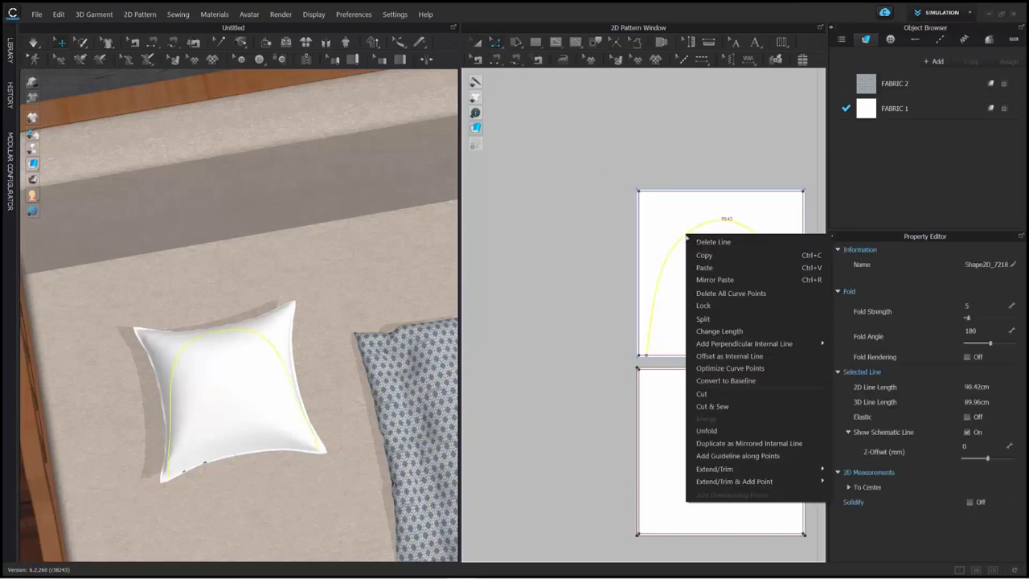
click(729, 356)
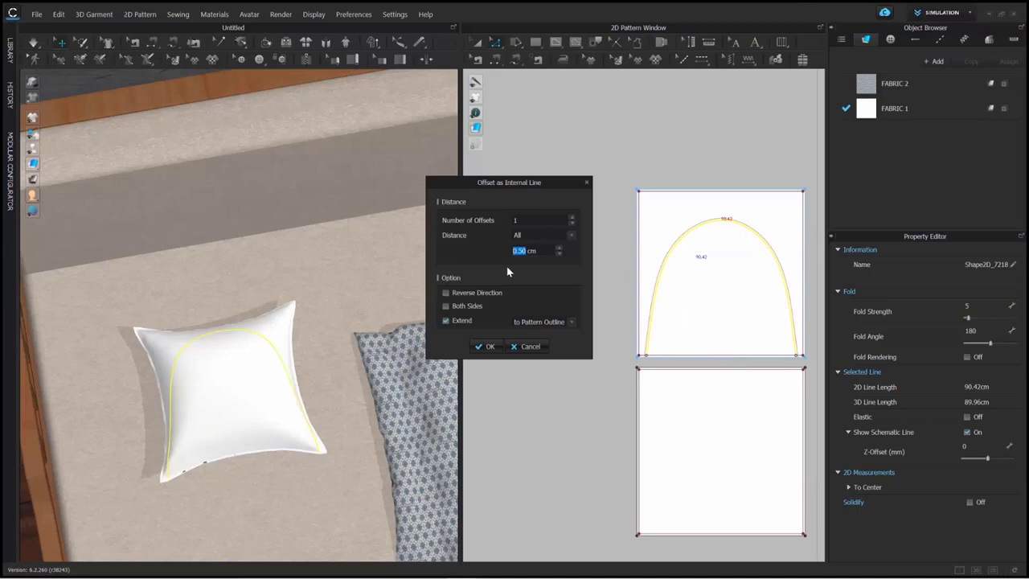
click(444, 293)
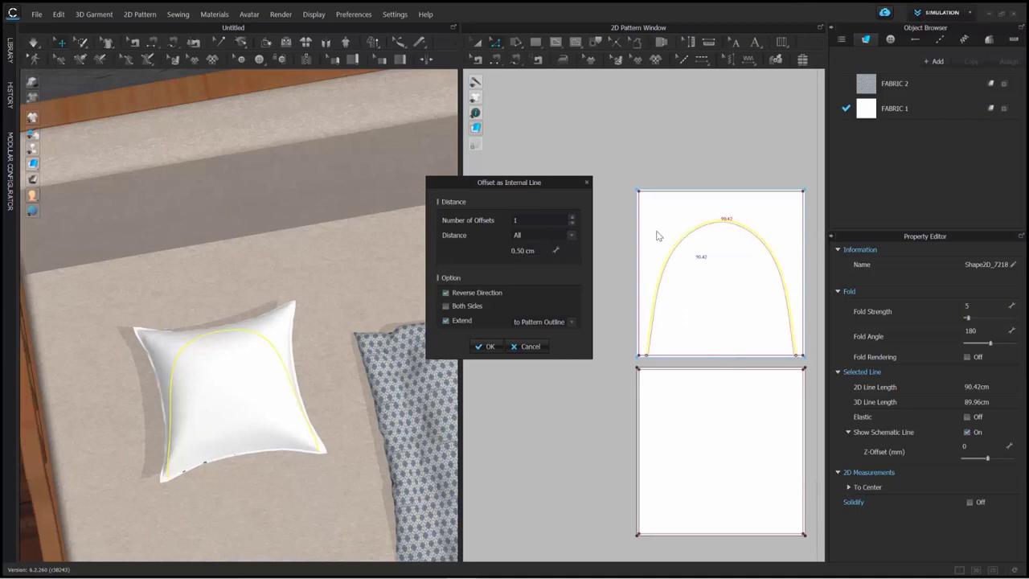
click(536, 250)
text(2.4)
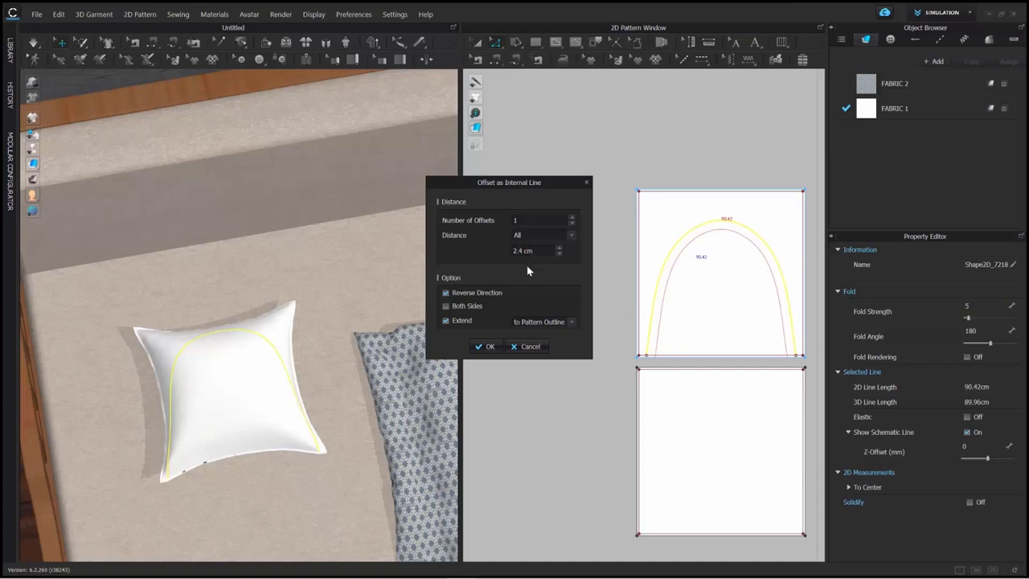
click(573, 219)
click(573, 219)
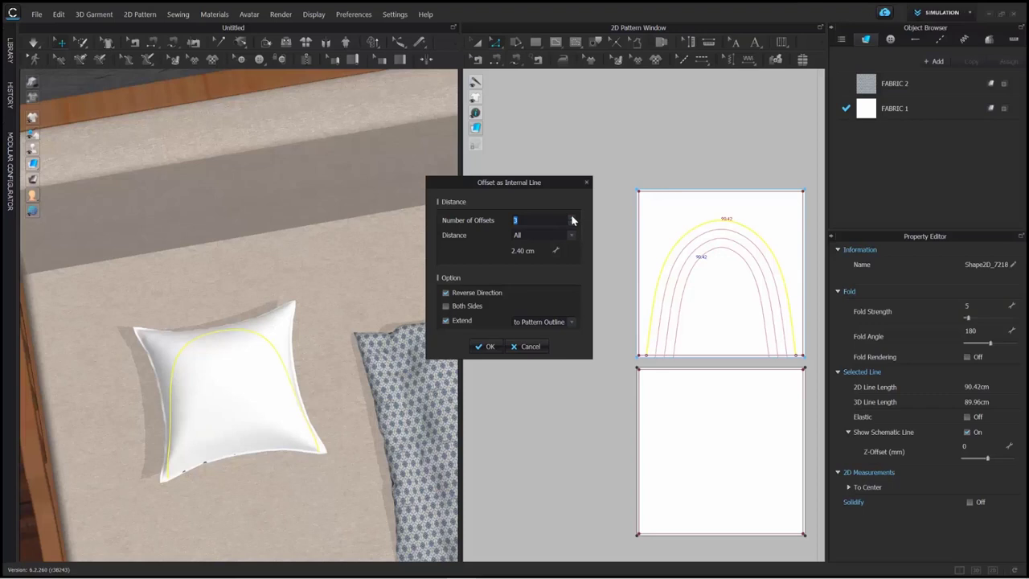
click(573, 218)
click(573, 218)
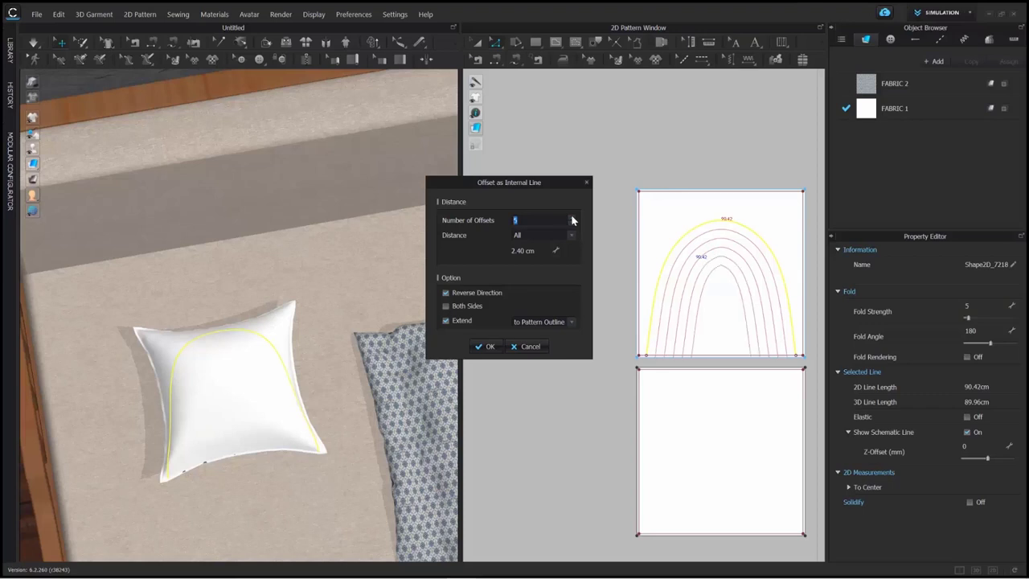
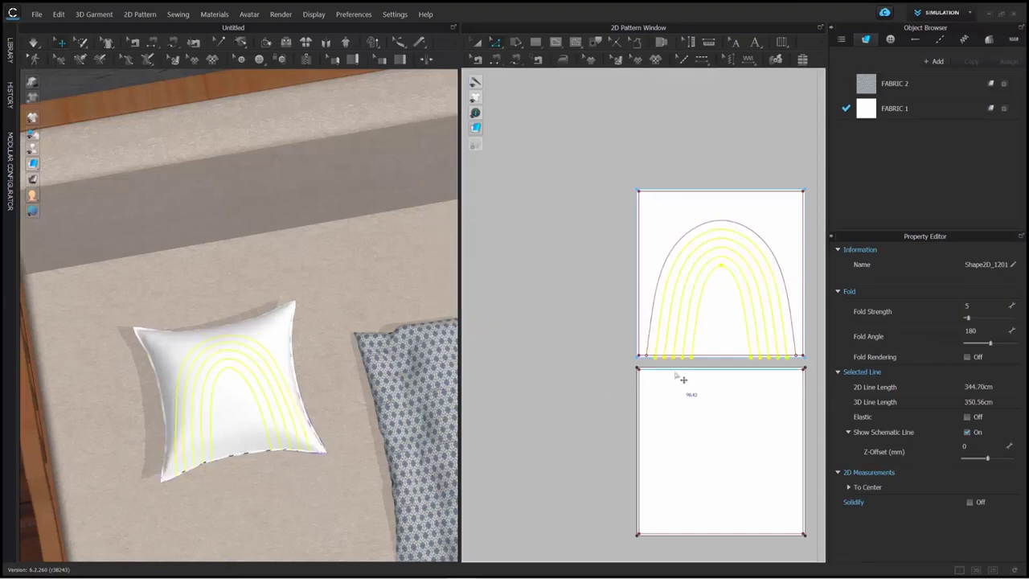
Select the lower endpoints of the five offset arches and trim them to the internal line
scroll(651, 335, up, 4)
scroll(630, 327, down, 3)
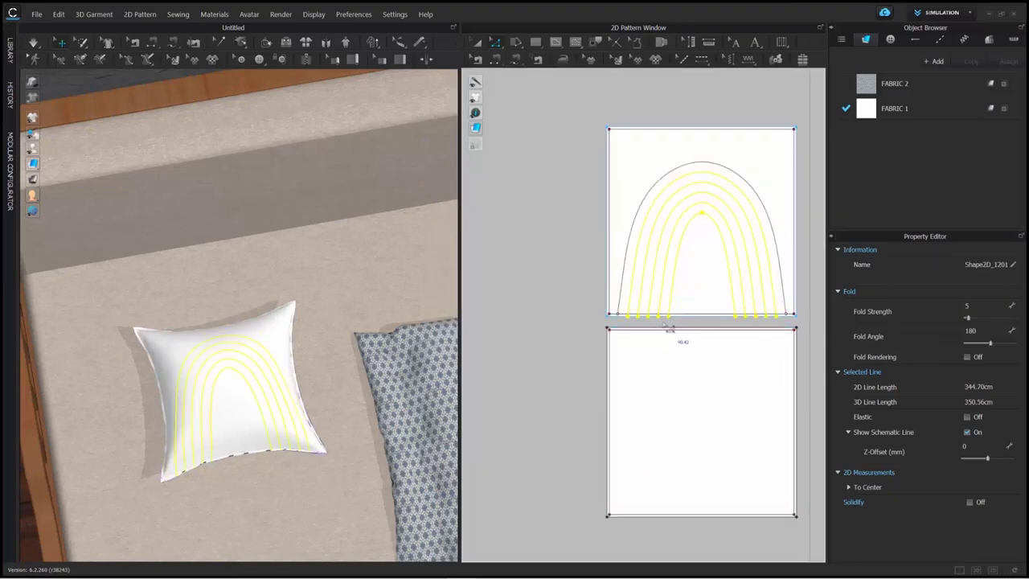
click(655, 323)
mouse_move(759, 322)
mouse_down()
mouse_move(797, 328)
mouse_move(763, 330)
mouse_up()
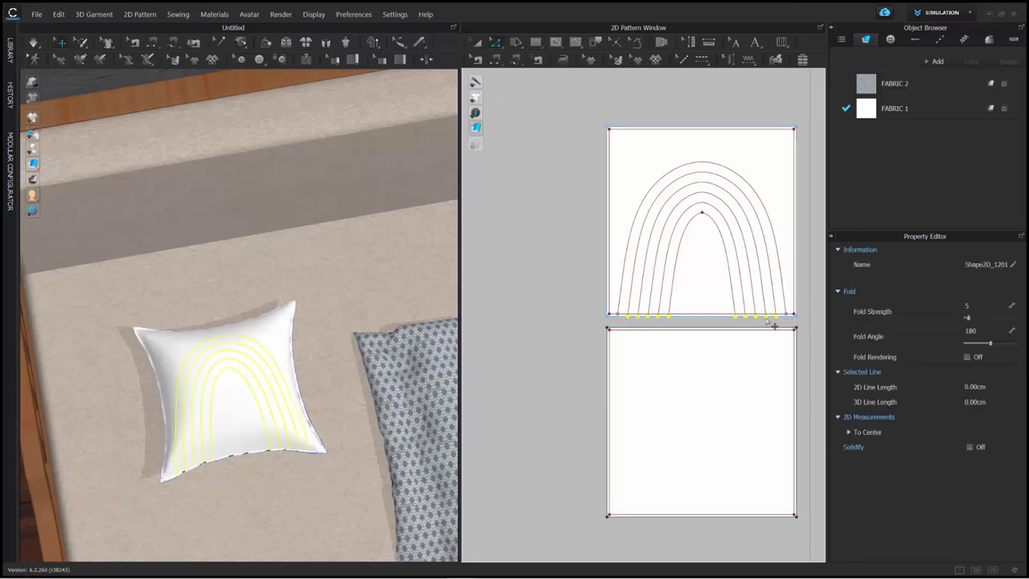
right_click(774, 325)
mouse_move(844, 363)
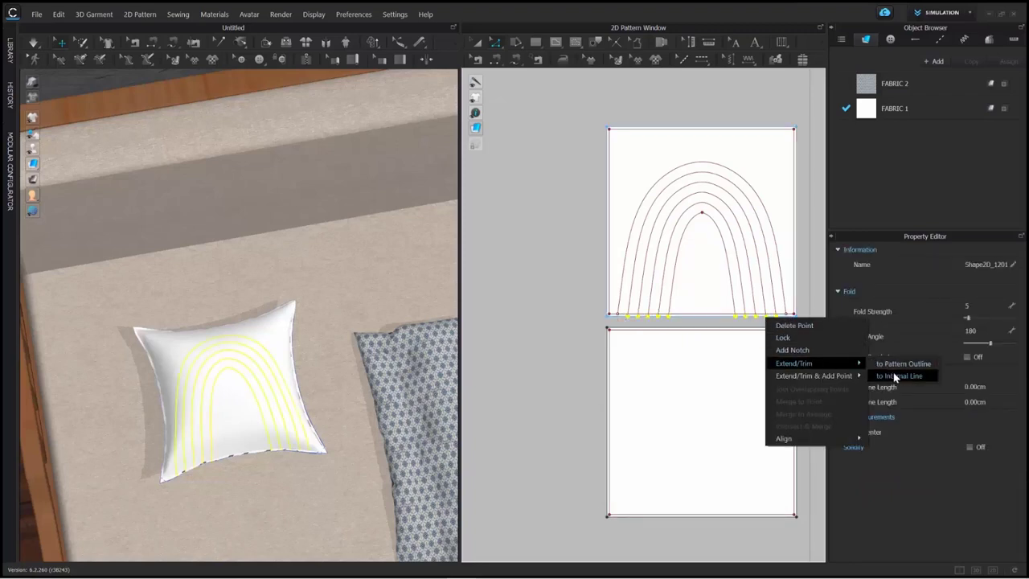
click(895, 375)
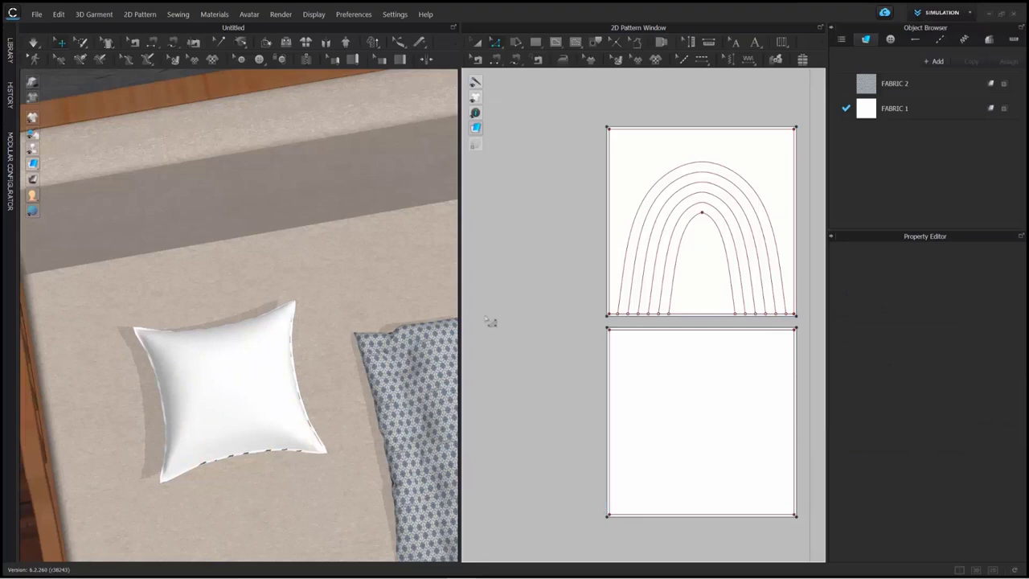
Show the internal lines on the 3D garment and inspect the arches on the cushion
click(281, 372)
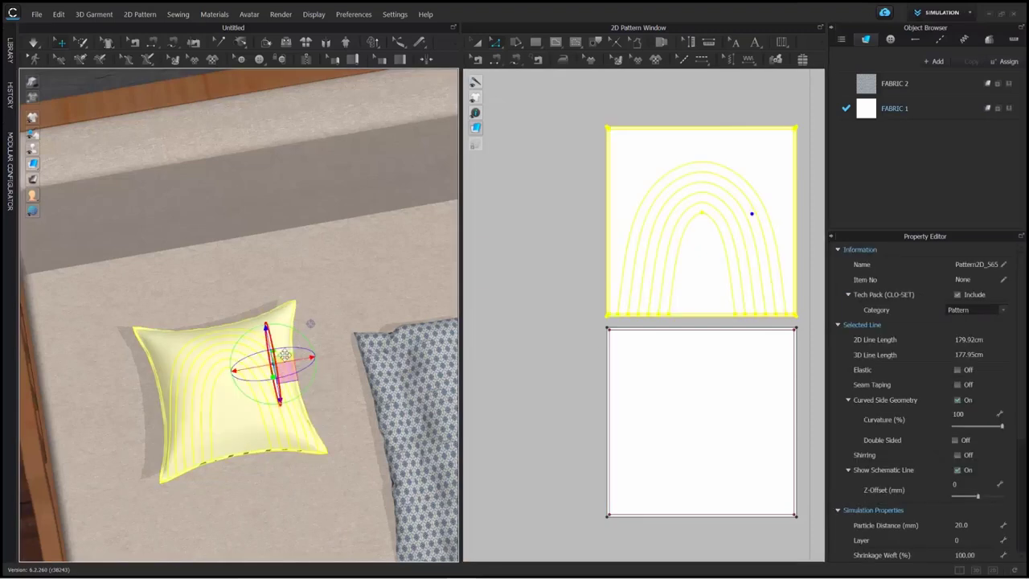
mouse_move(33, 118)
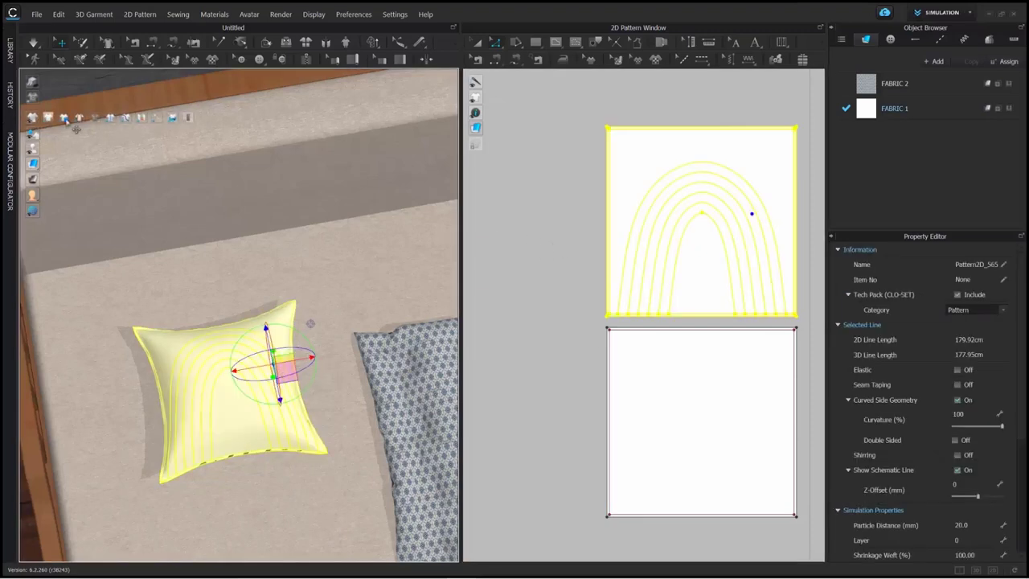
click(96, 121)
click(483, 336)
scroll(290, 347, up, 3)
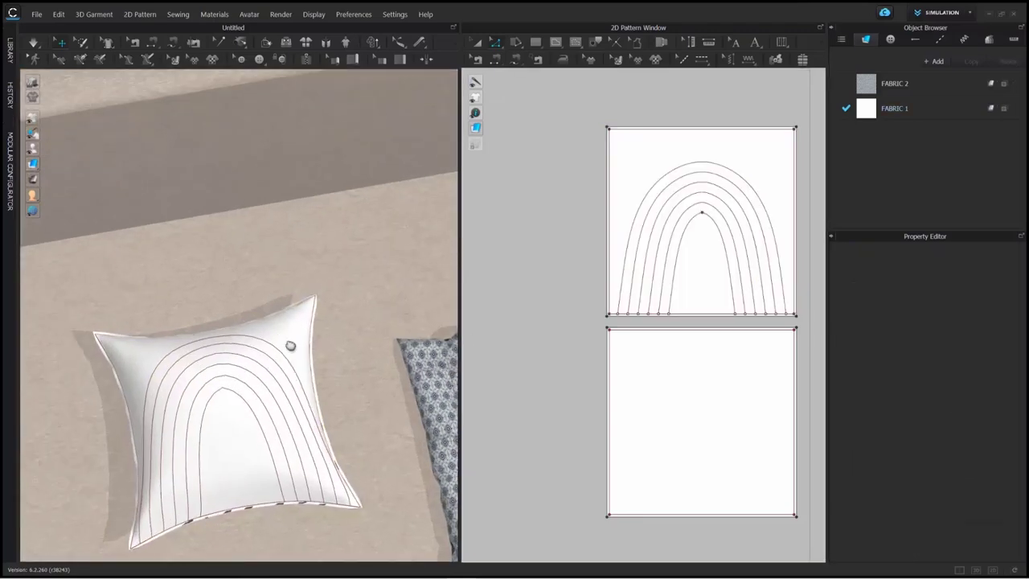
middle_drag(289, 350, 289, 281)
scroll(256, 332, down, 1)
right_drag(257, 333, 255, 323)
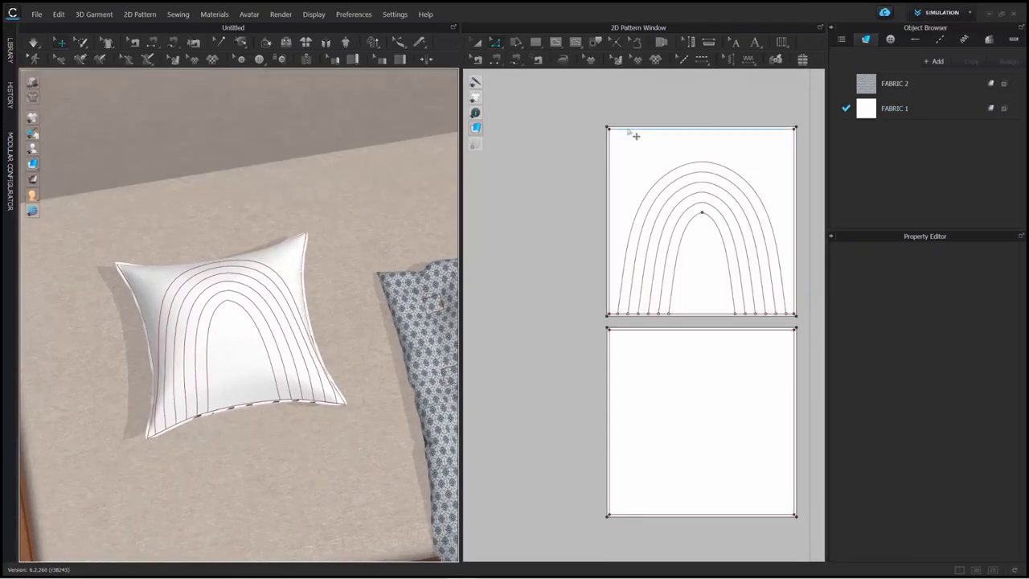
Layer-clone the upper arch square over the original and place the copy beside it in the pattern layout
scroll(523, 144, down, 3)
scroll(533, 161, up, 5)
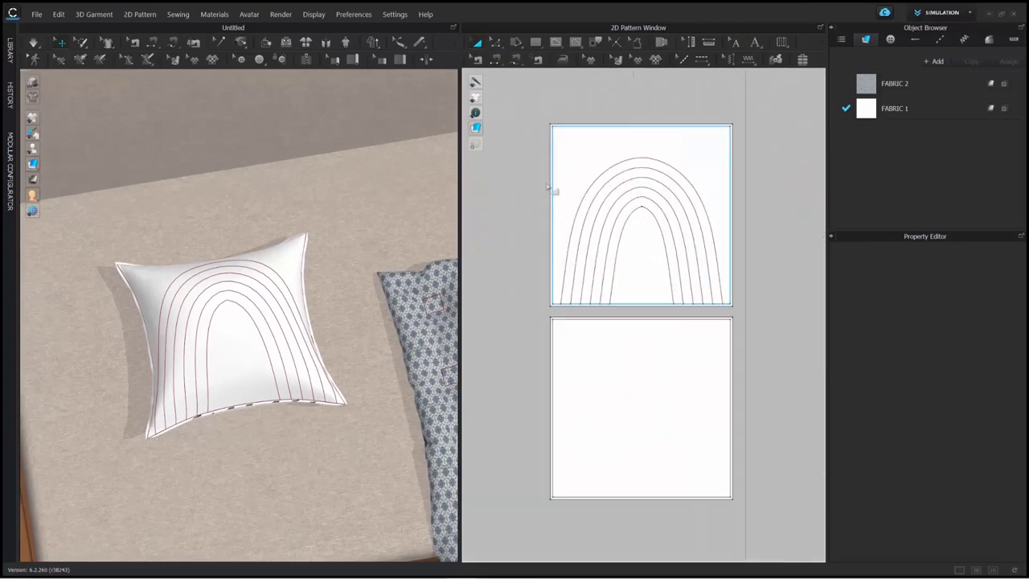
click(551, 143)
right_click(552, 143)
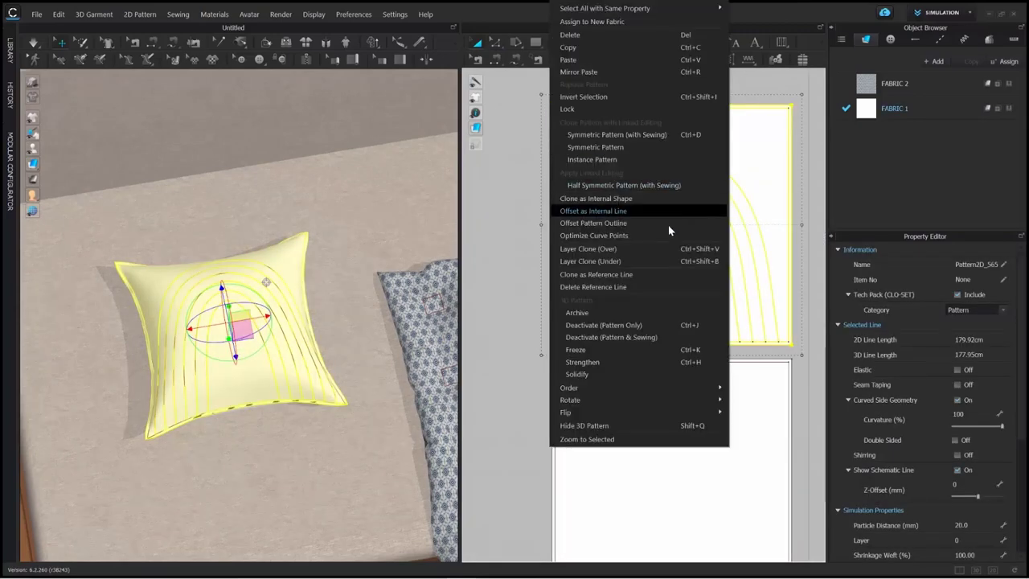
click(588, 249)
scroll(667, 253, down, 4)
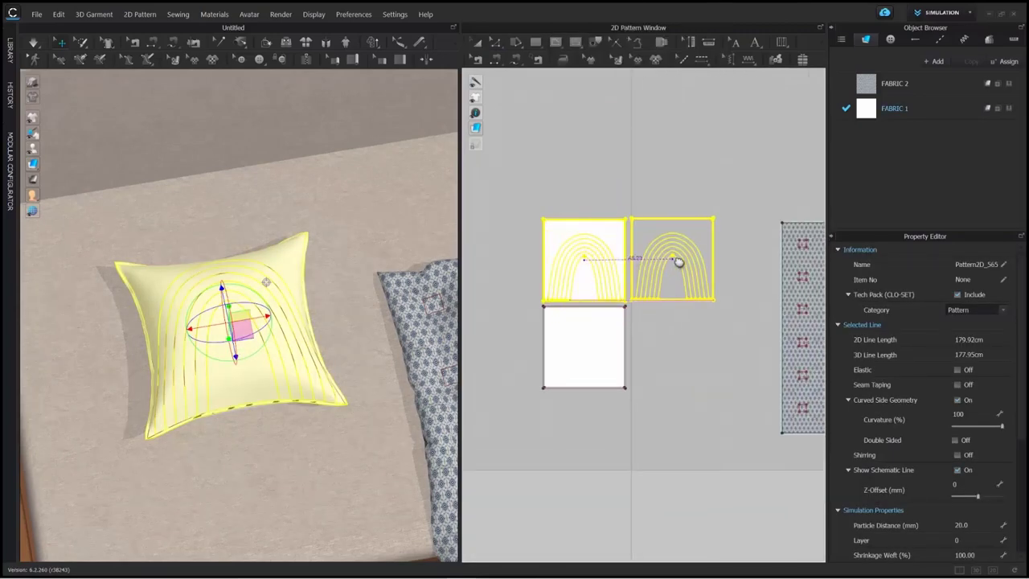
click(681, 267)
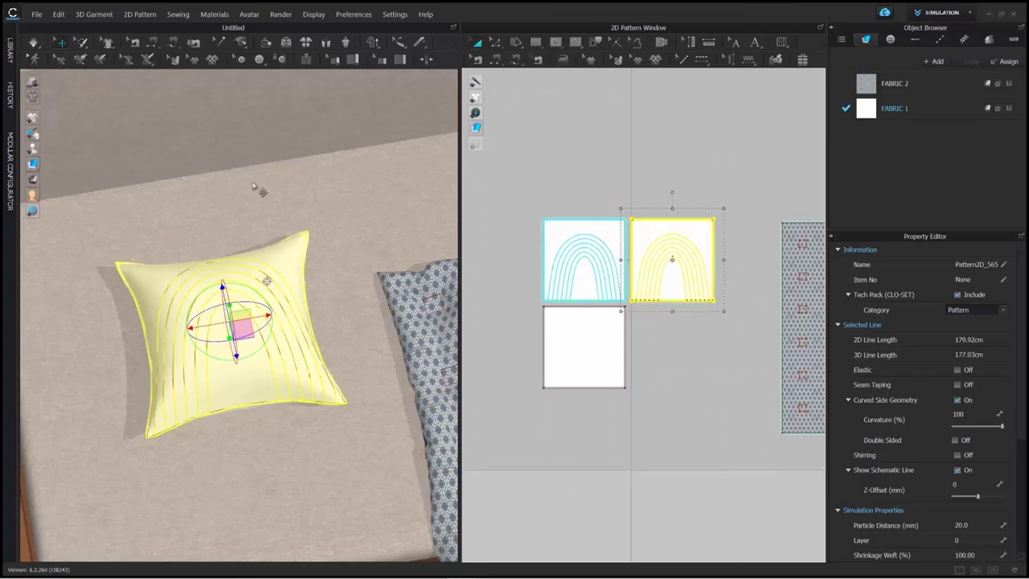
Lift the cloned arch panel slightly off the top of the cushion in 3D and simulate
right_drag(283, 275, 262, 283)
mouse_move(239, 314)
mouse_down()
mouse_move(245, 282)
mouse_move(246, 302)
mouse_up()
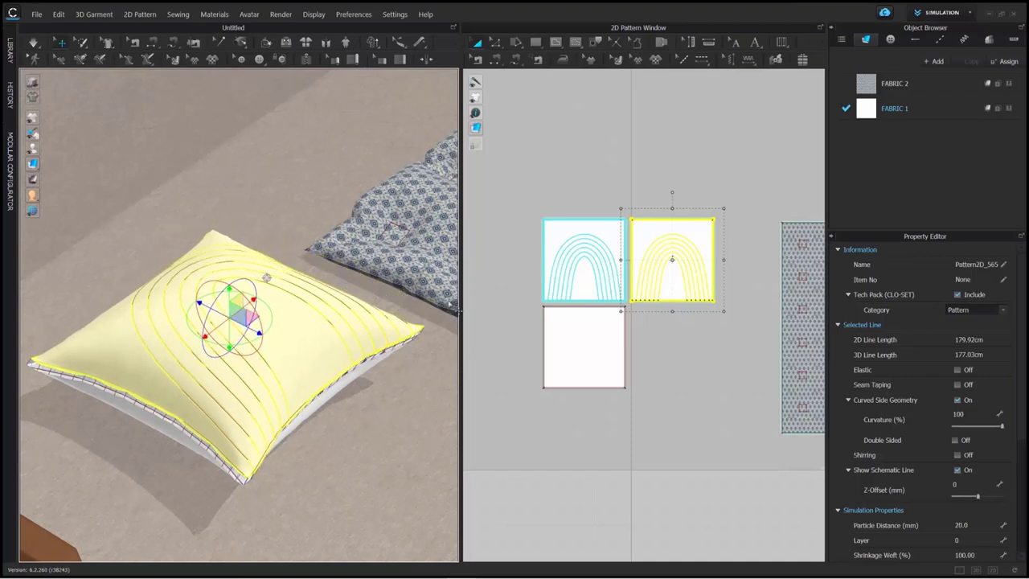
click(33, 46)
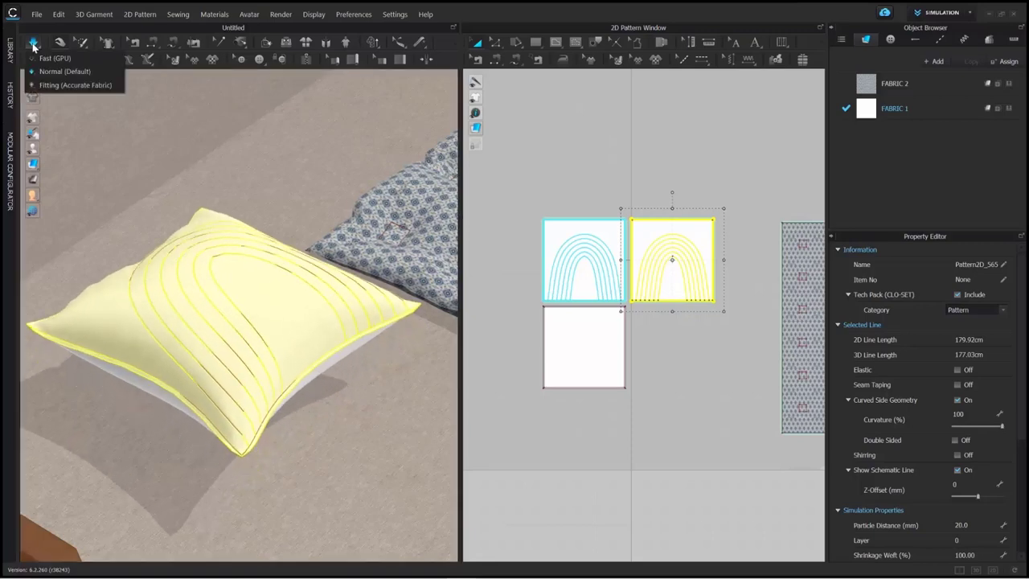
key(space)
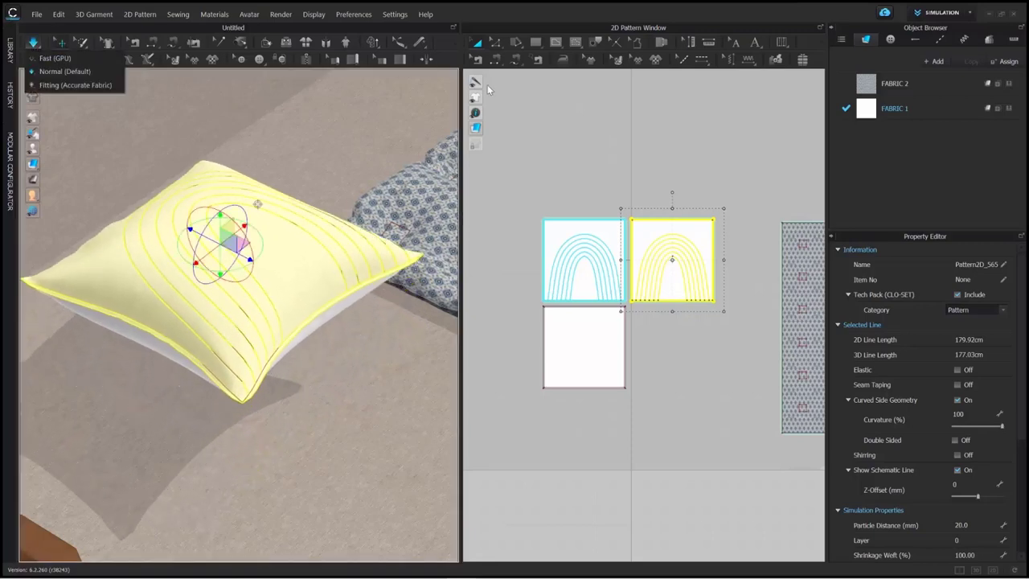
click(487, 88)
Layer-clone the plain lower square under the original and place the copy beside it, below the arch clone
right_drag(265, 205, 272, 253)
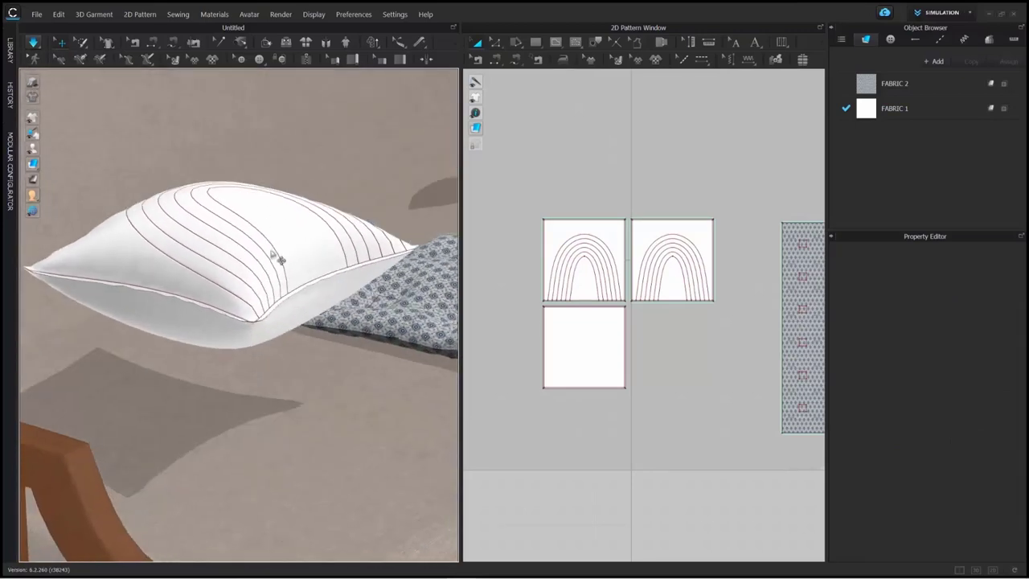
click(297, 312)
right_click(613, 338)
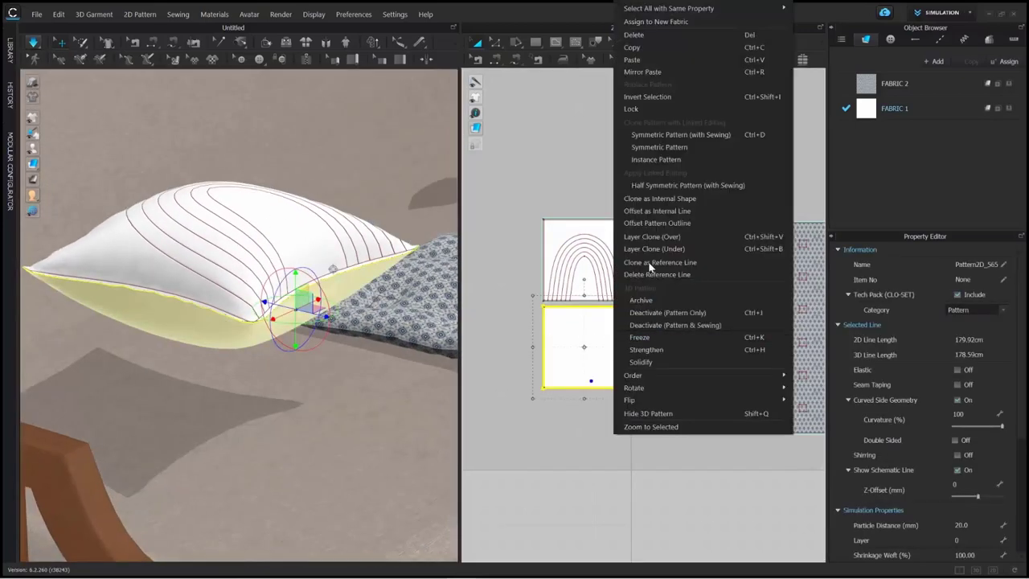
click(651, 249)
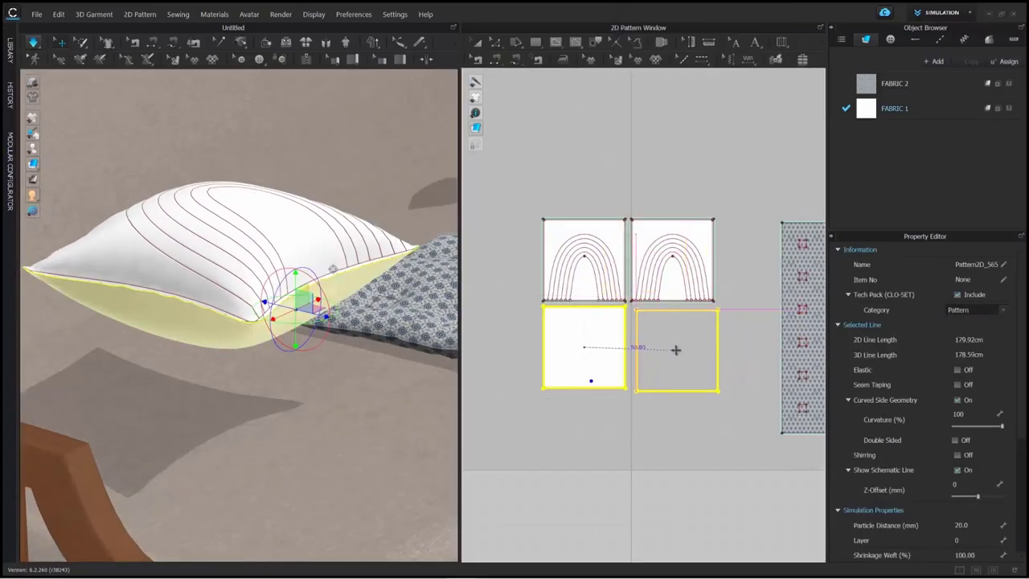
click(680, 352)
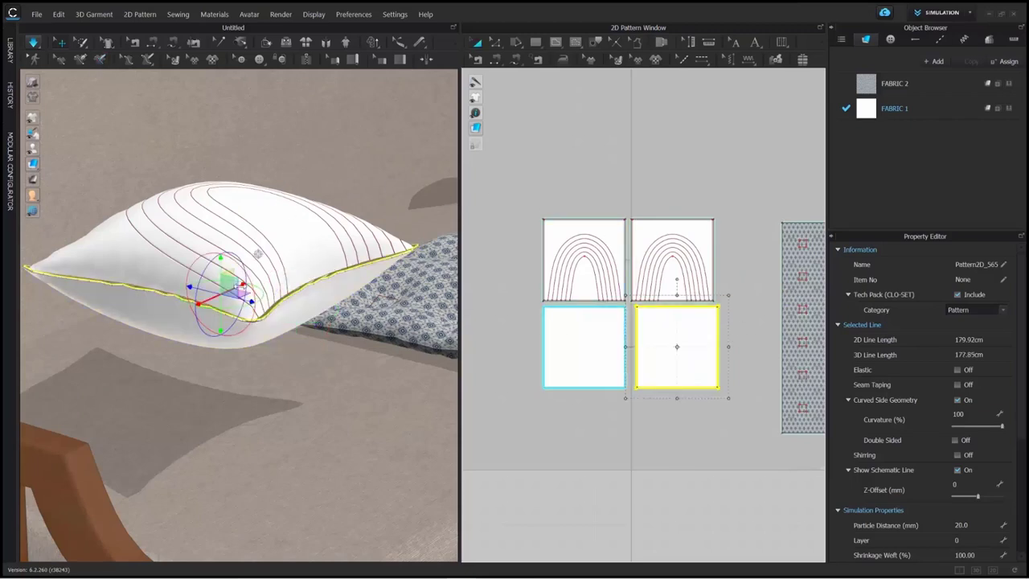
Move the cloned bottom panel below the cushion in 3D, then run the simulation until it settles and stop it
drag(236, 285, 241, 315)
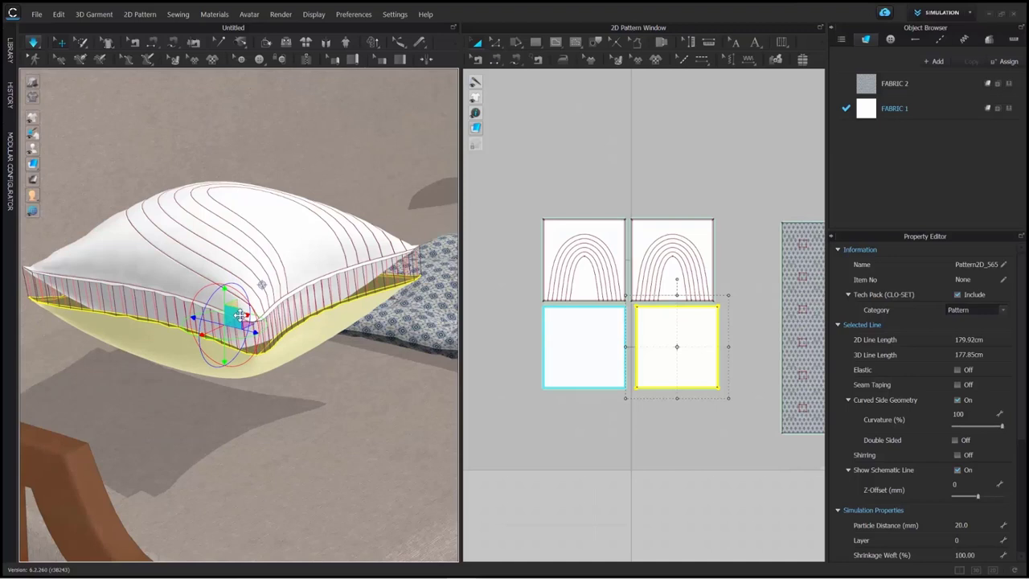
click(32, 46)
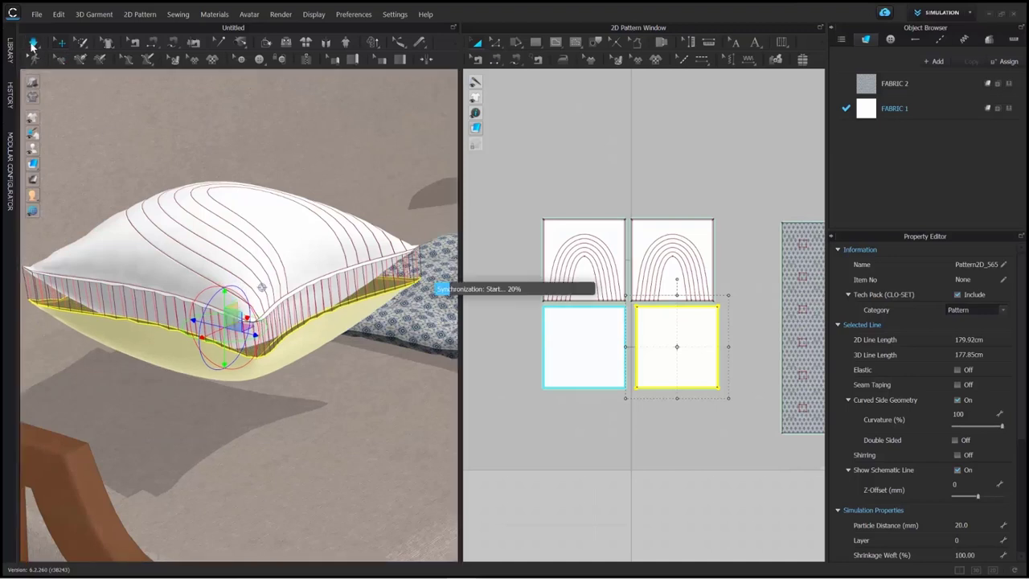
click(32, 44)
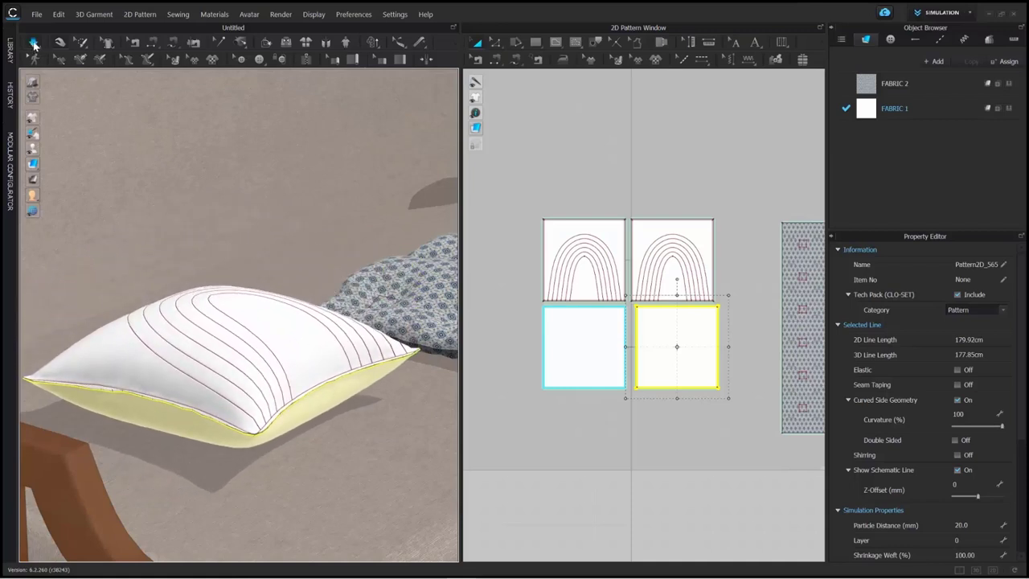
click(34, 45)
right_drag(249, 209, 286, 192)
scroll(242, 247, down, 3)
scroll(253, 301, up, 5)
right_drag(267, 301, 297, 279)
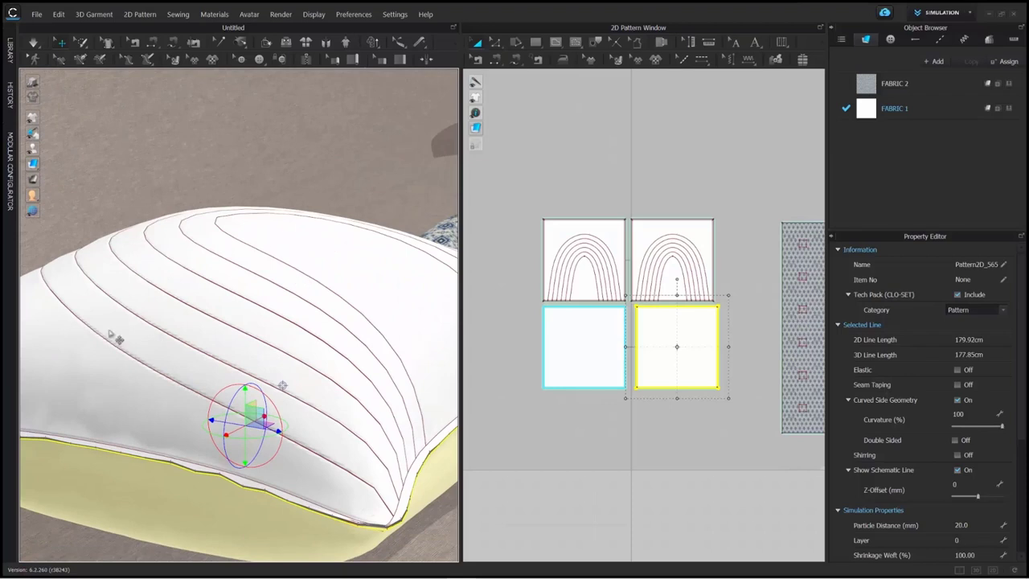
Set the additional collision thickness of both arch panels to 8 mm and simulate
drag(502, 191, 731, 310)
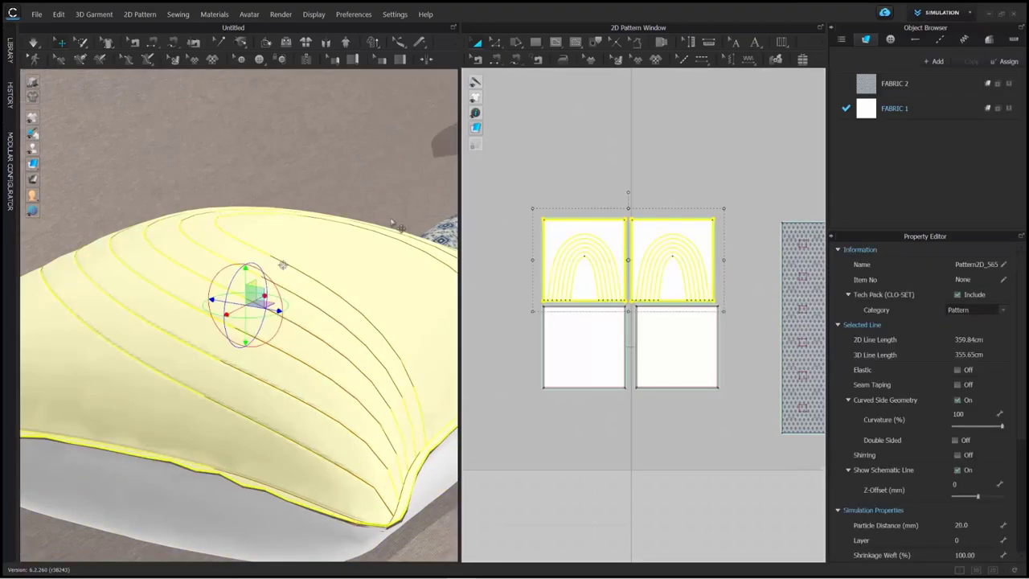
scroll(1001, 517, down, 3)
click(975, 489)
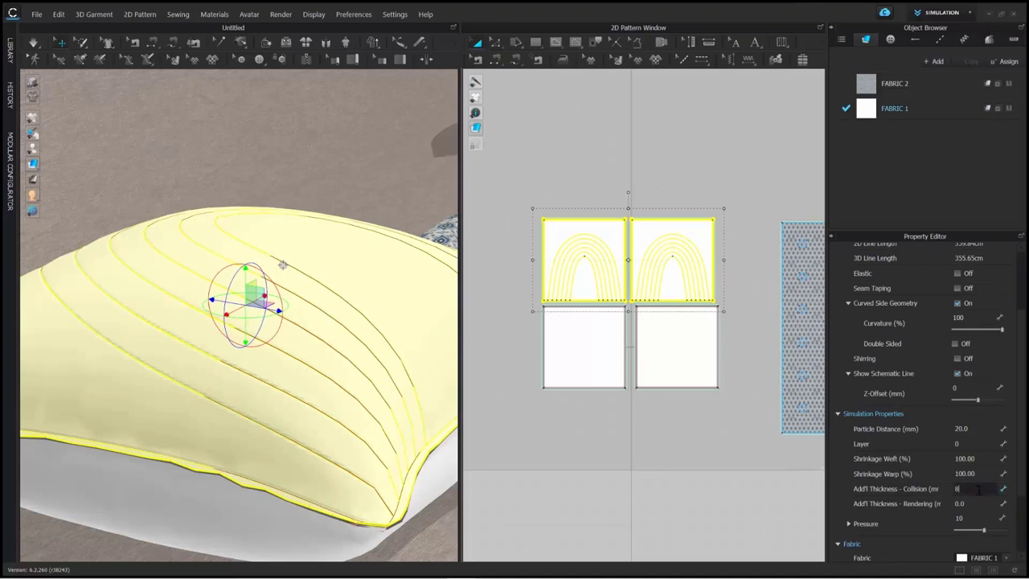
key(Return)
click(725, 482)
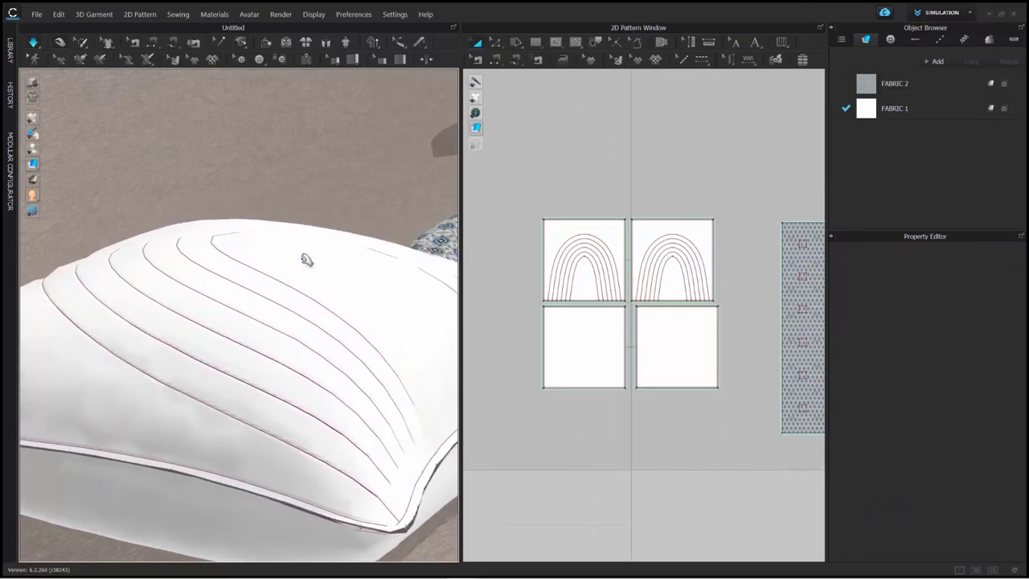
Set the additional collision thickness of both arch panels to 12 mm
drag(524, 199, 733, 310)
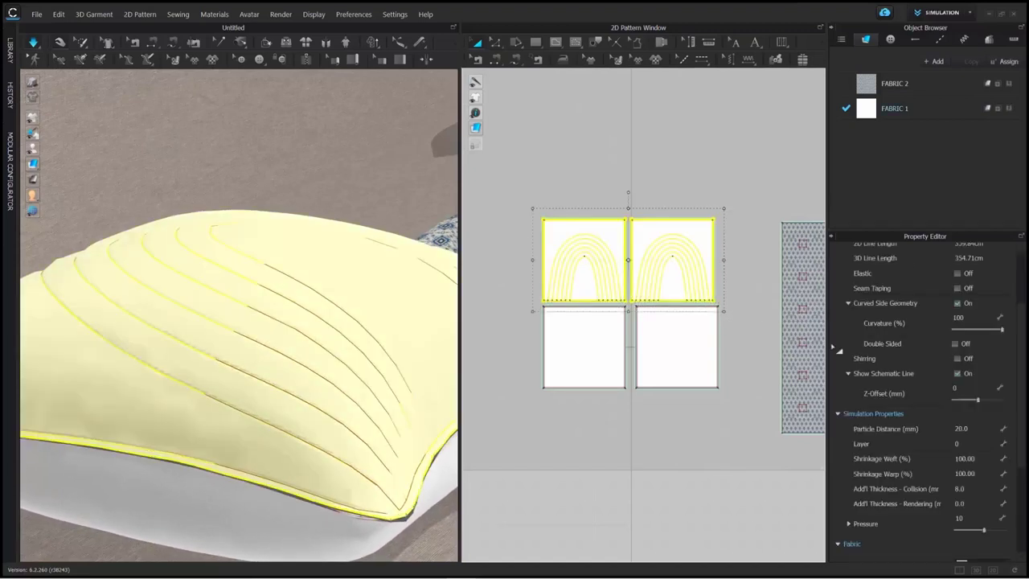
click(981, 487)
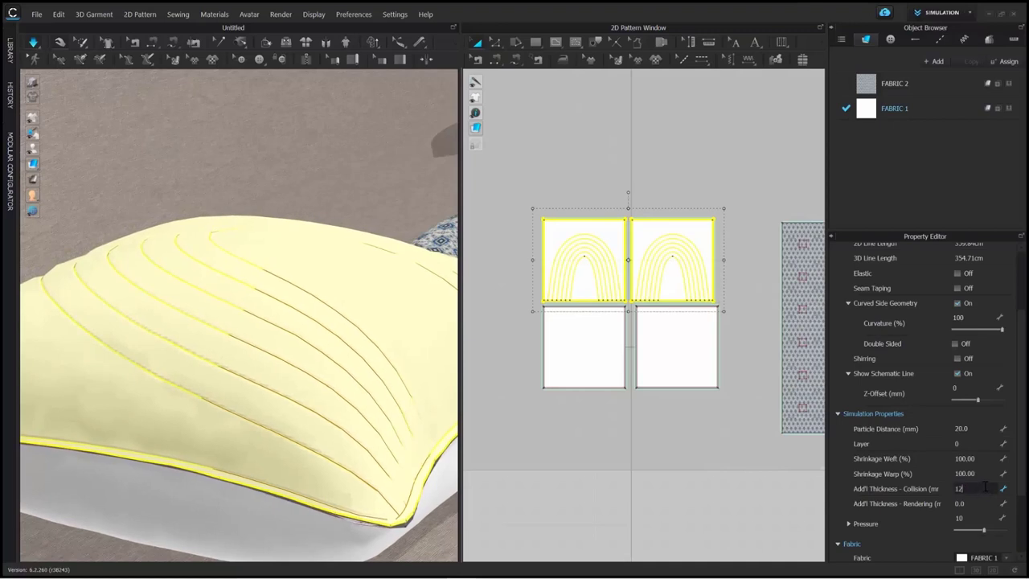
text(12)
key(Return)
Switch the 3D garment display to the thick textured surface and stop the simulation
mouse_move(44, 165)
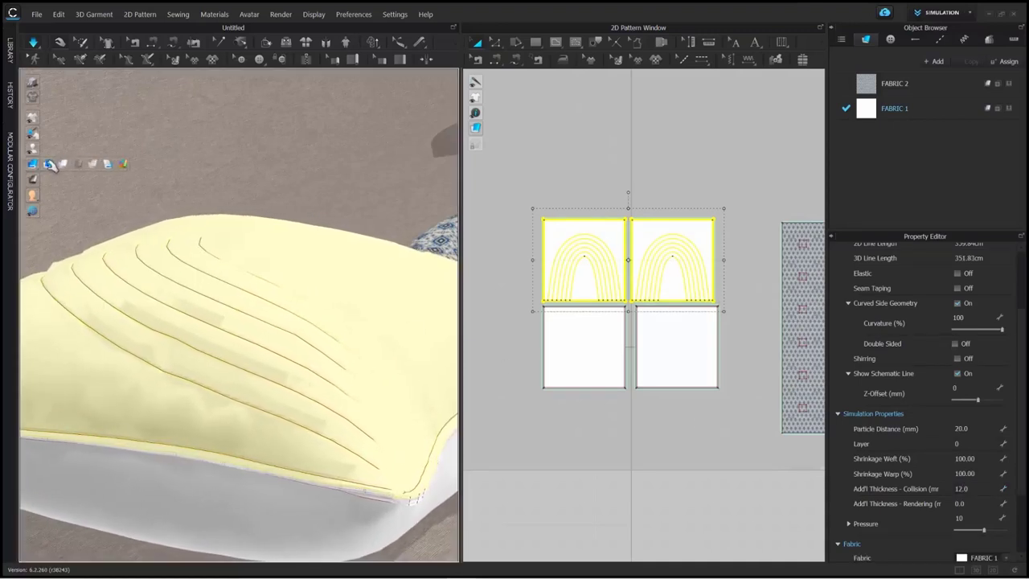
click(551, 159)
key(space)
scroll(291, 277, down, 5)
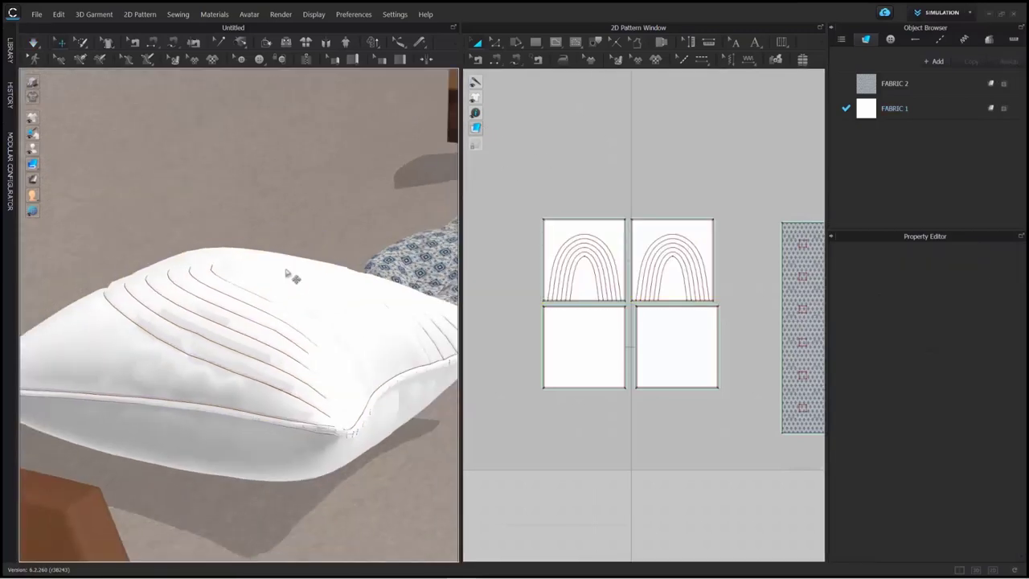
right_drag(301, 276, 266, 294)
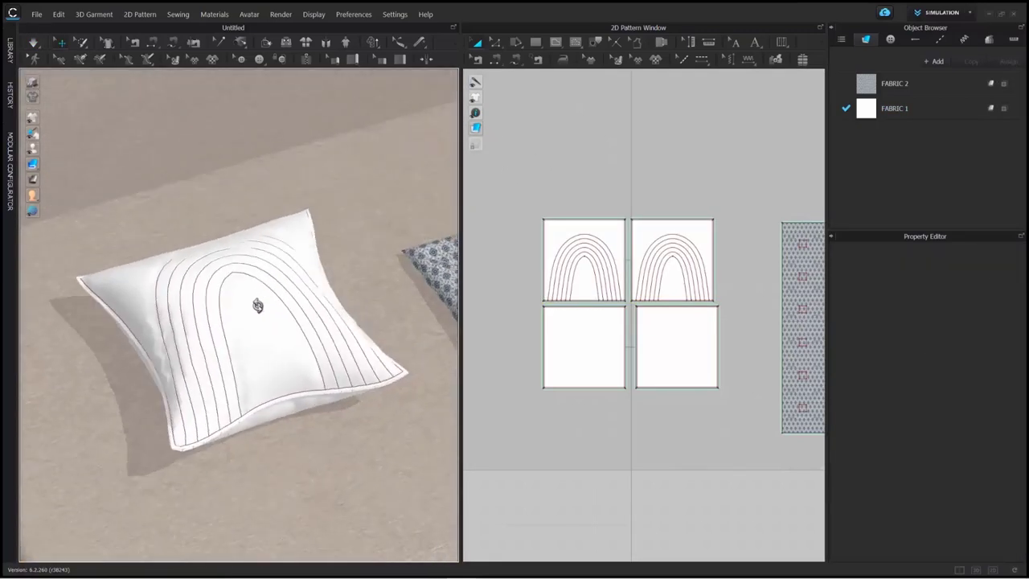
Select all four cushion panels, stand the cushion upright and position it above the sofa seat facing front
drag(521, 205, 735, 404)
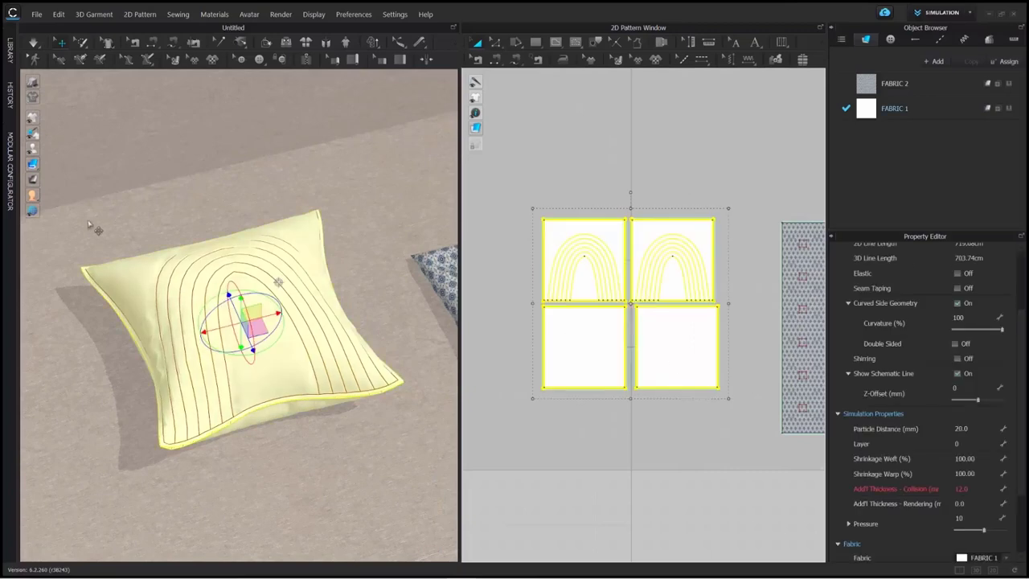
scroll(231, 262, down, 3)
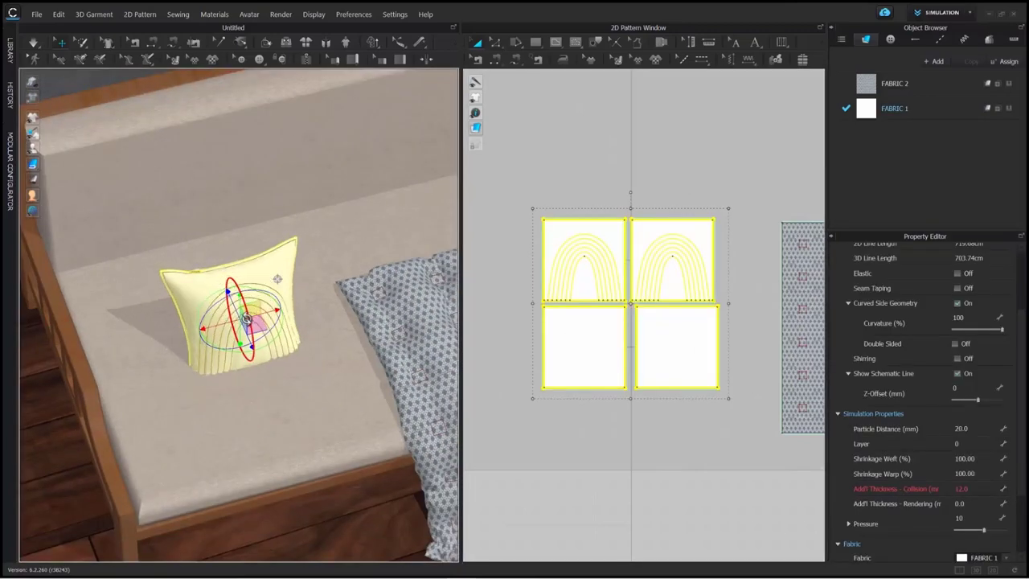
drag(256, 309, 237, 213)
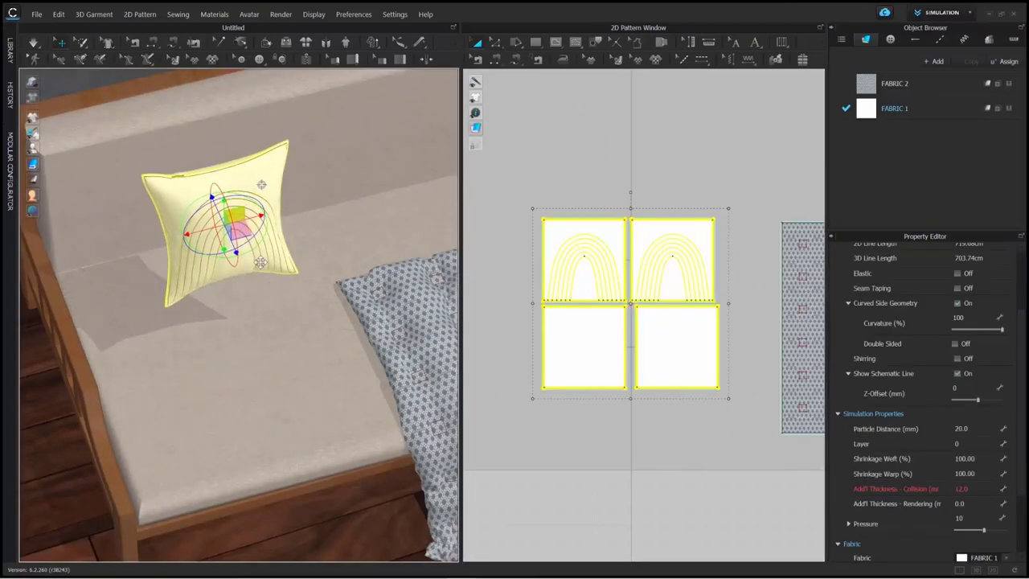
key(2)
scroll(271, 284, up, 3)
middle_drag(271, 283, 279, 229)
drag(273, 199, 256, 391)
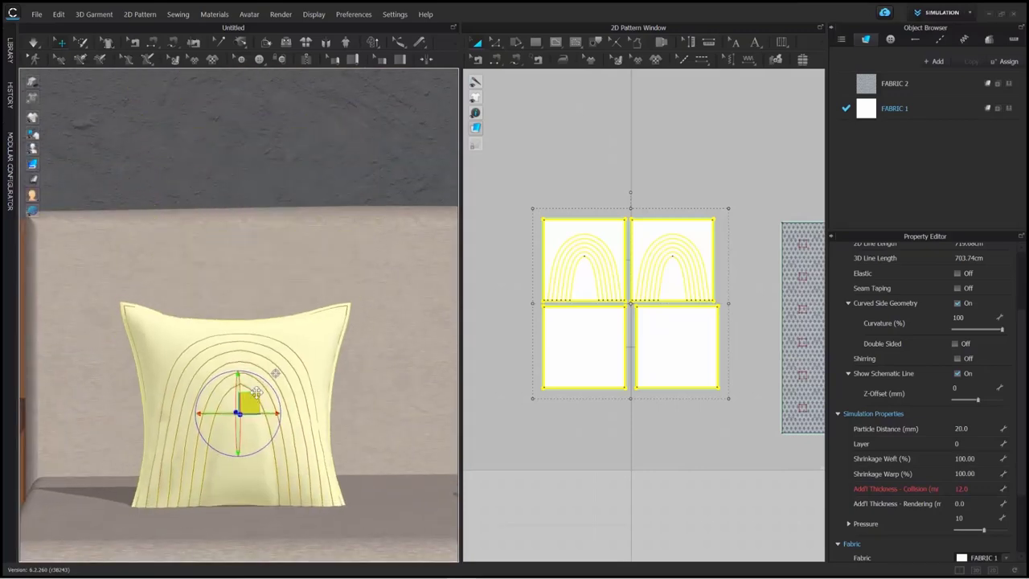
Move the upright cushion in depth and height to rest on the seat near the backrest, then simulate it
right_drag(256, 391, 301, 363)
drag(303, 364, 199, 341)
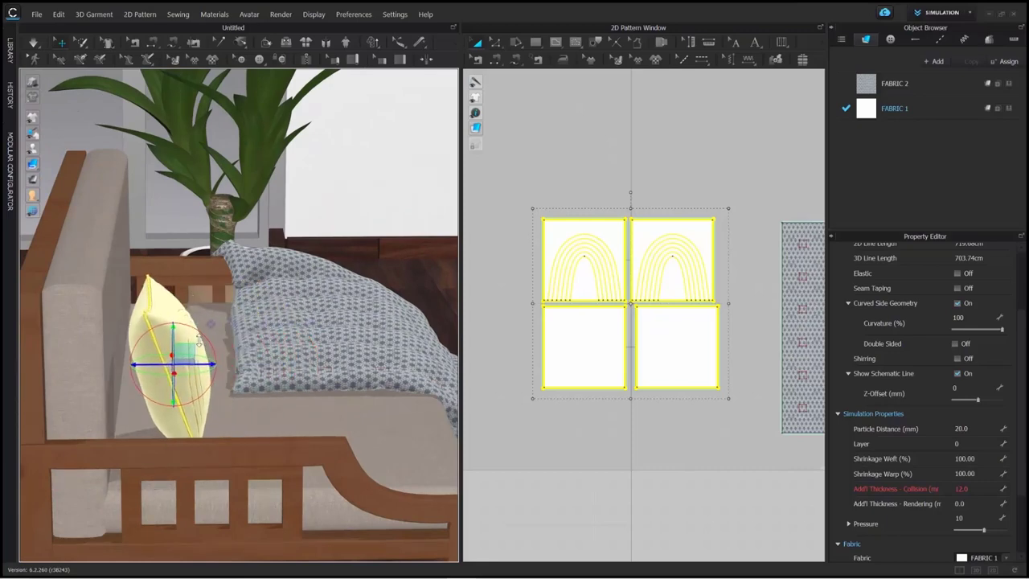
right_drag(183, 342, 120, 352)
drag(176, 341, 182, 351)
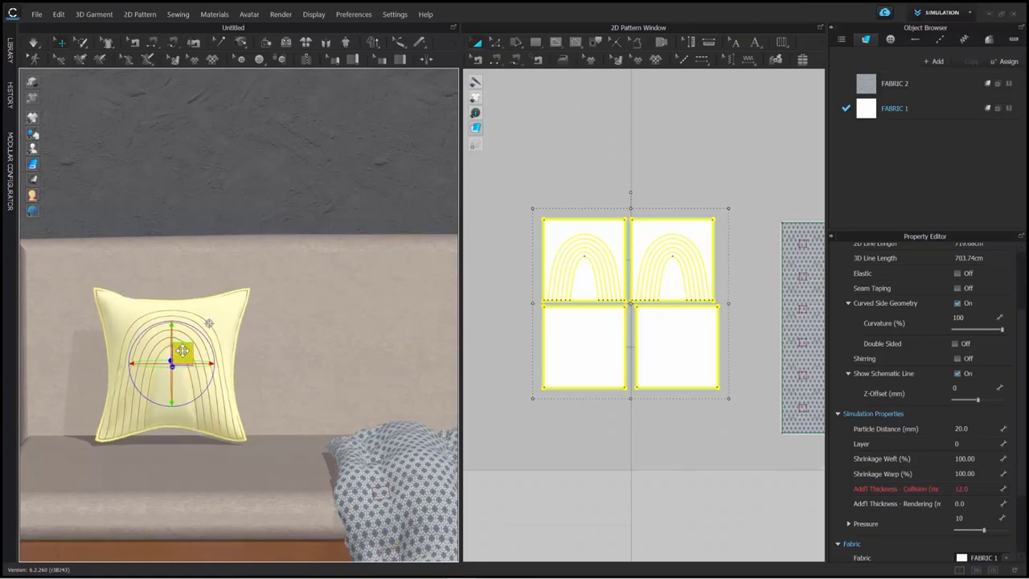
click(36, 43)
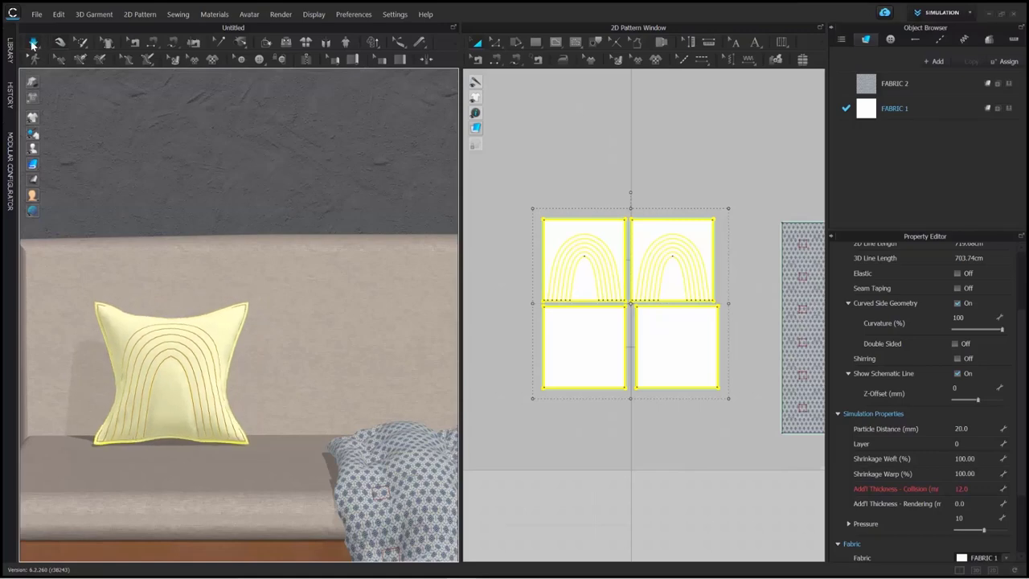
click(33, 44)
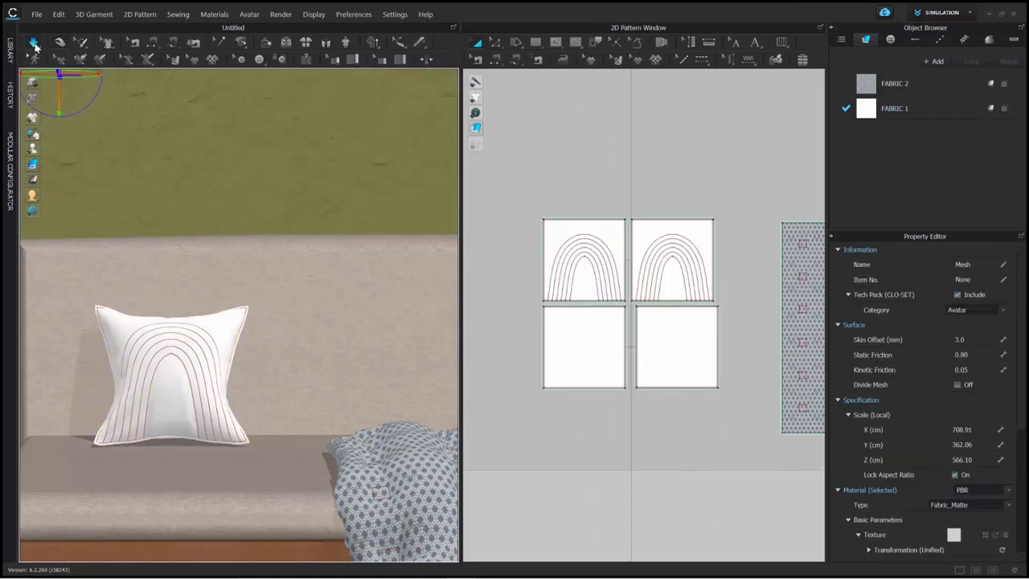
Examine the simulated cushion's quilted arch lines up close from the side and the front
click(603, 117)
scroll(276, 273, up, 2)
middle_drag(276, 273, 291, 244)
right_drag(216, 278, 158, 235)
scroll(249, 275, up, 10)
click(231, 312)
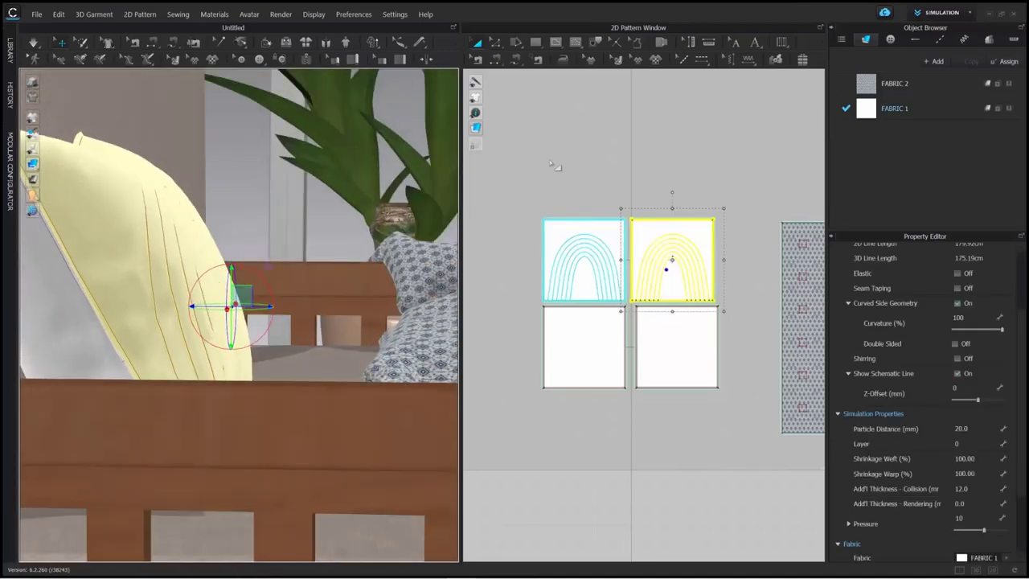
click(546, 158)
scroll(262, 260, up, 3)
right_drag(300, 272, 213, 259)
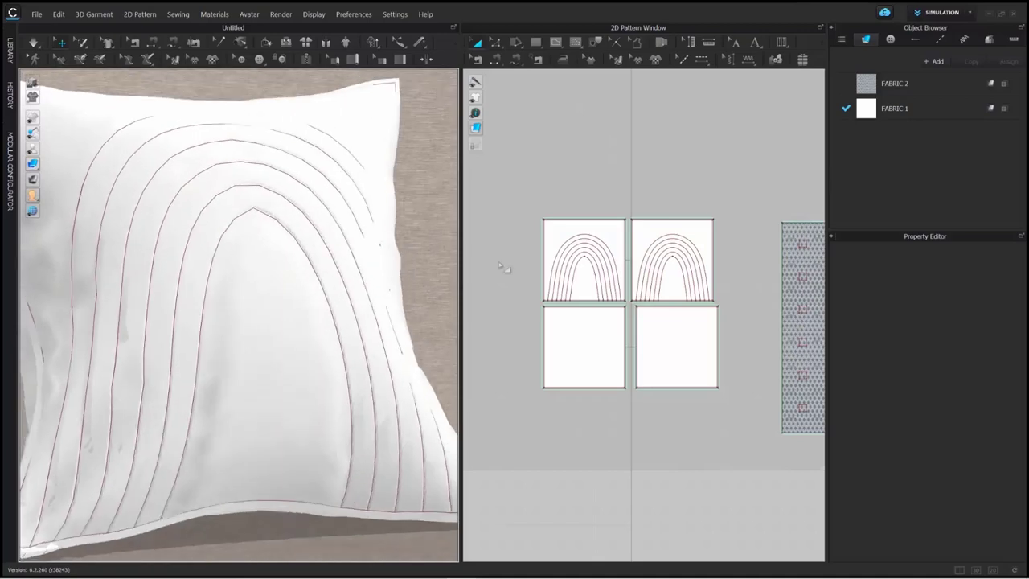
Set the particle distance of both arch panels to 5 mm
drag(528, 206, 727, 308)
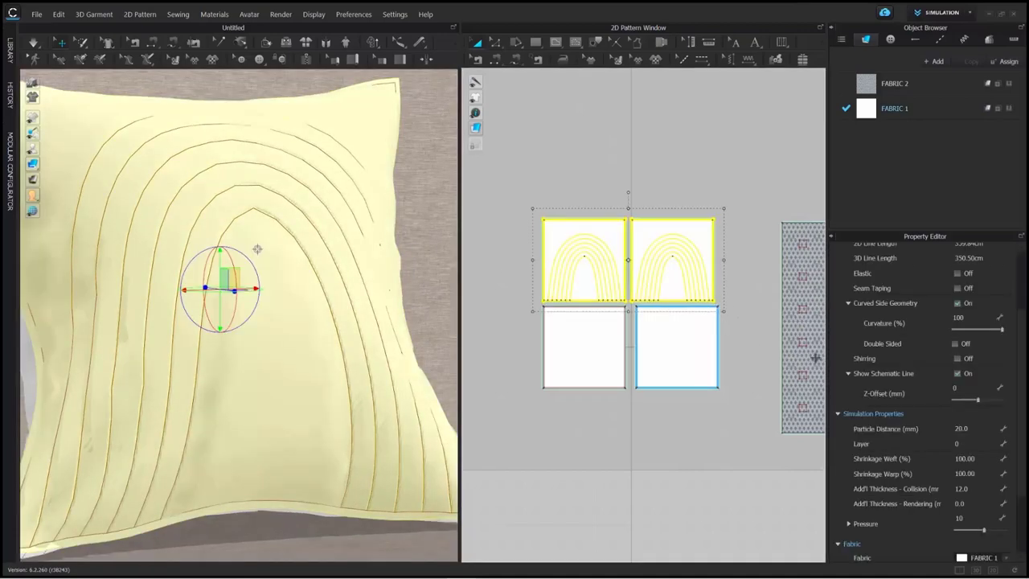
click(978, 429)
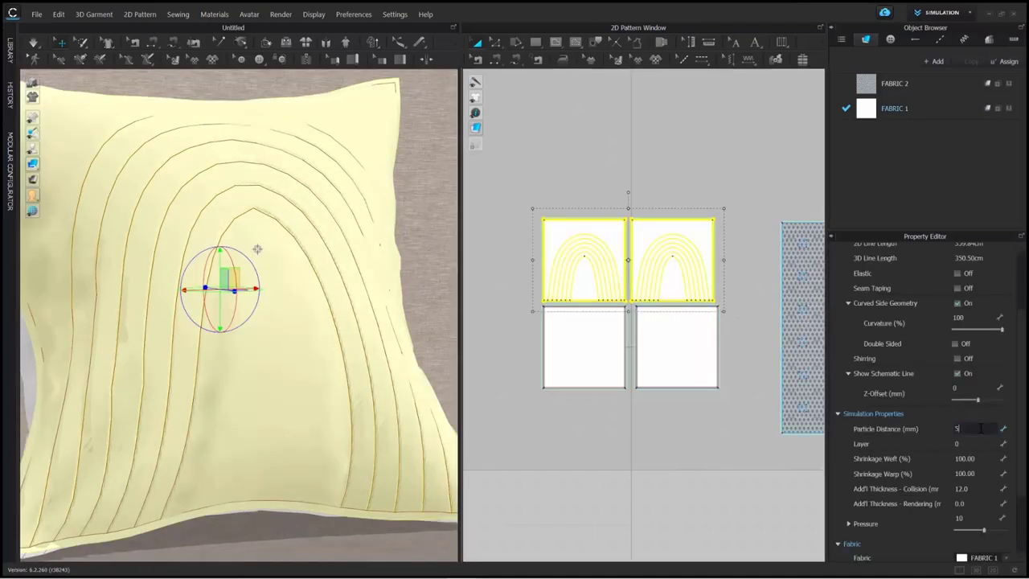
key(Return)
click(706, 475)
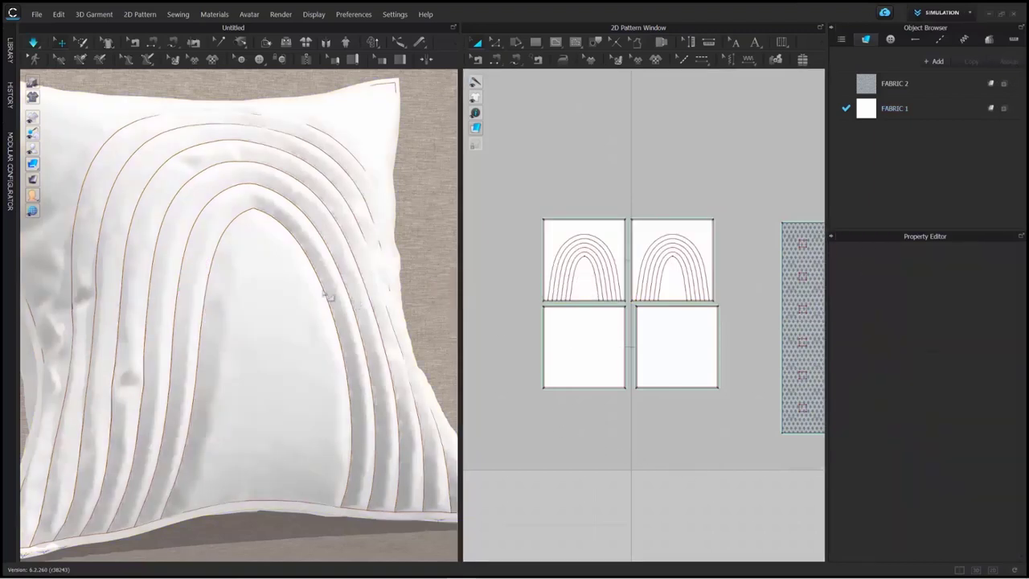
Simulate the refined cushion so the arch quilting puffs up, stop the simulation and check it on the sofa
click(35, 42)
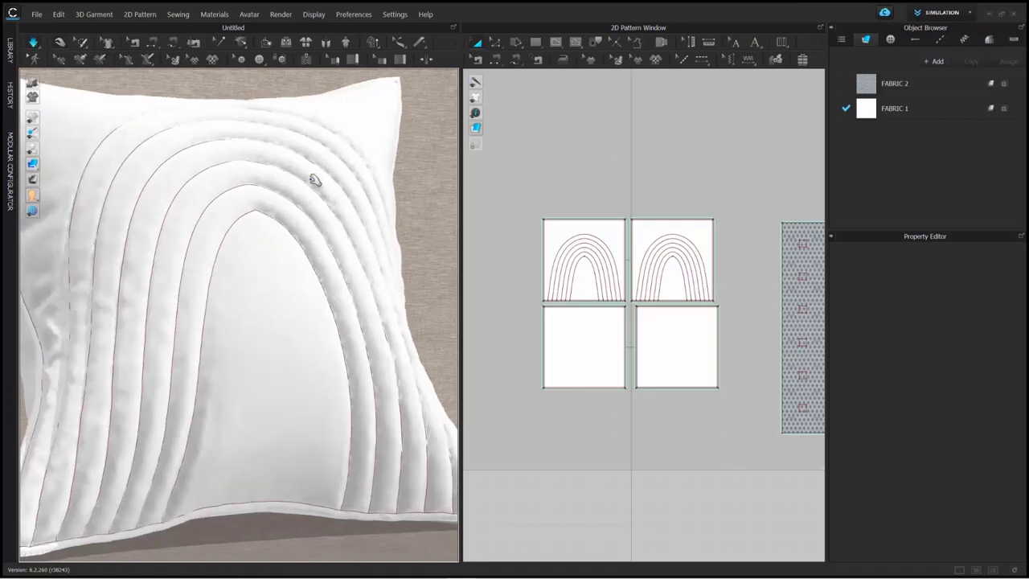
key(space)
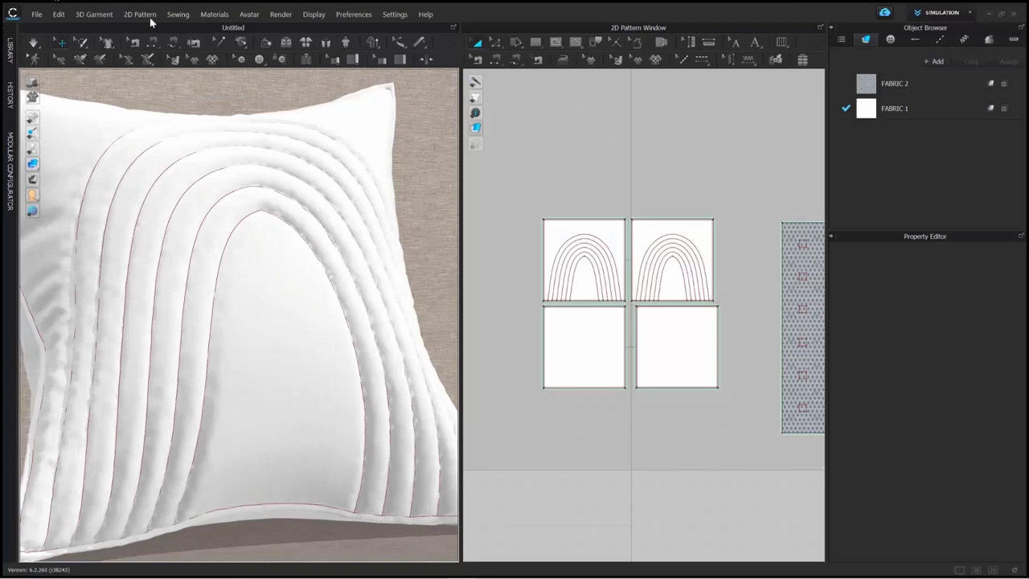
scroll(386, 288, down, 4)
right_drag(386, 287, 368, 311)
scroll(370, 316, down, 2)
middle_drag(369, 321, 294, 329)
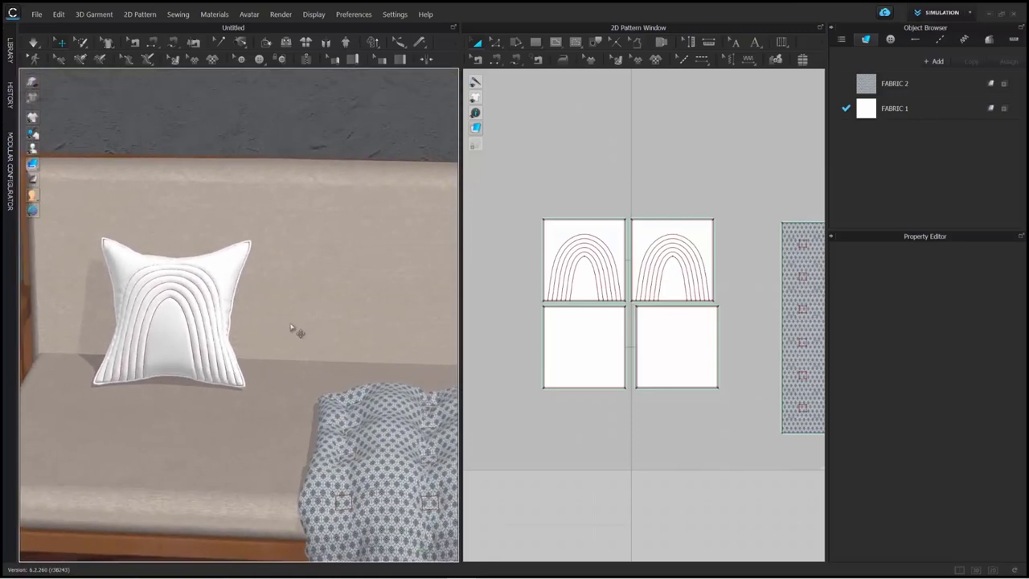
Set the color of FABRIC 1 to a dark blue sampled from the ikat print of the blanket fabric
click(881, 115)
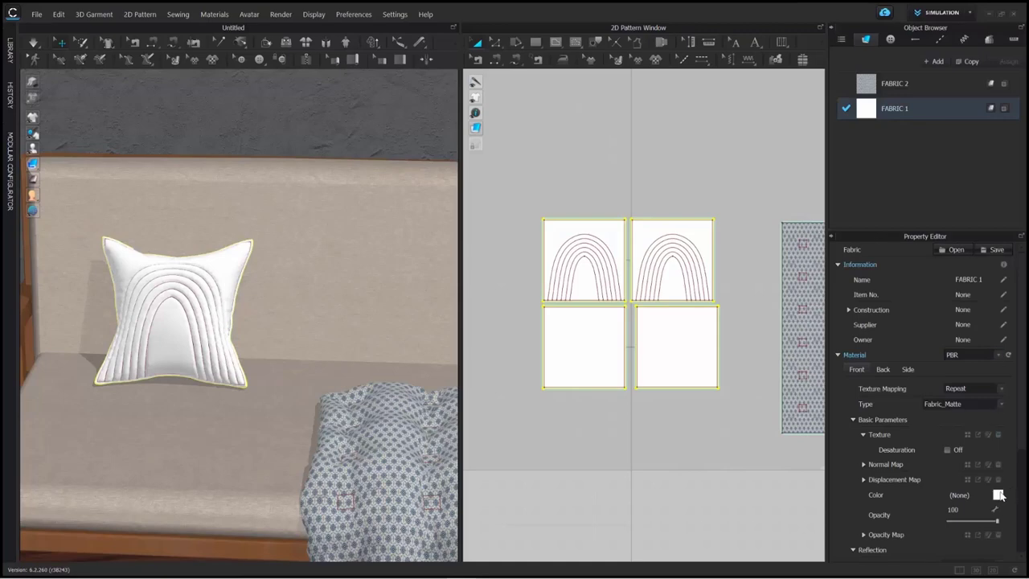
click(999, 495)
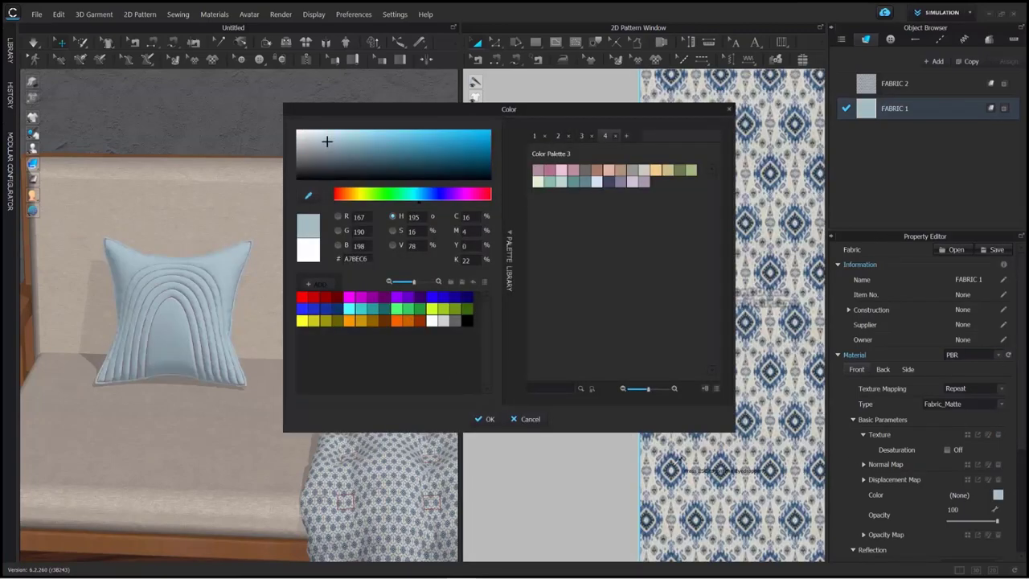
click(674, 473)
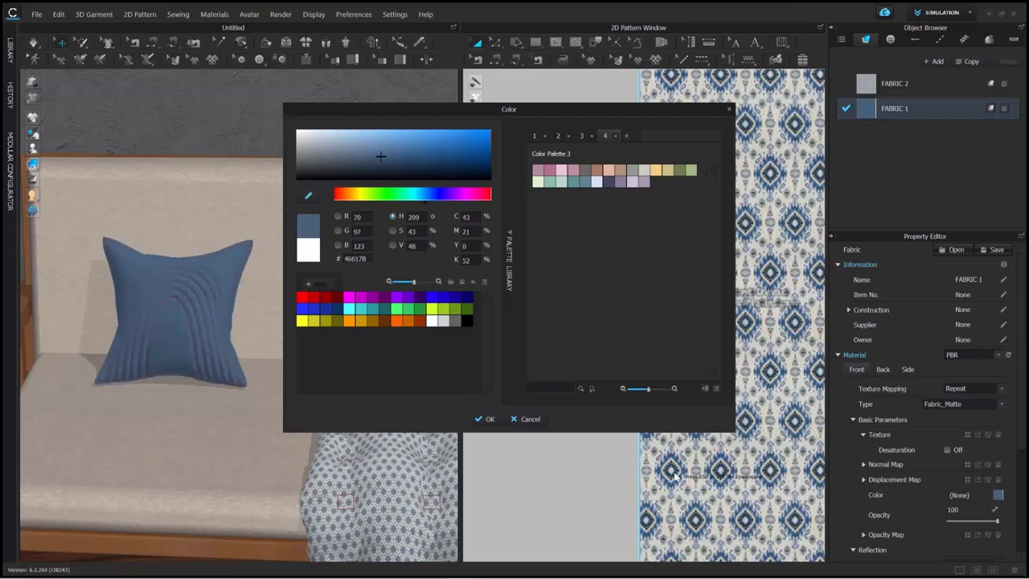
click(677, 472)
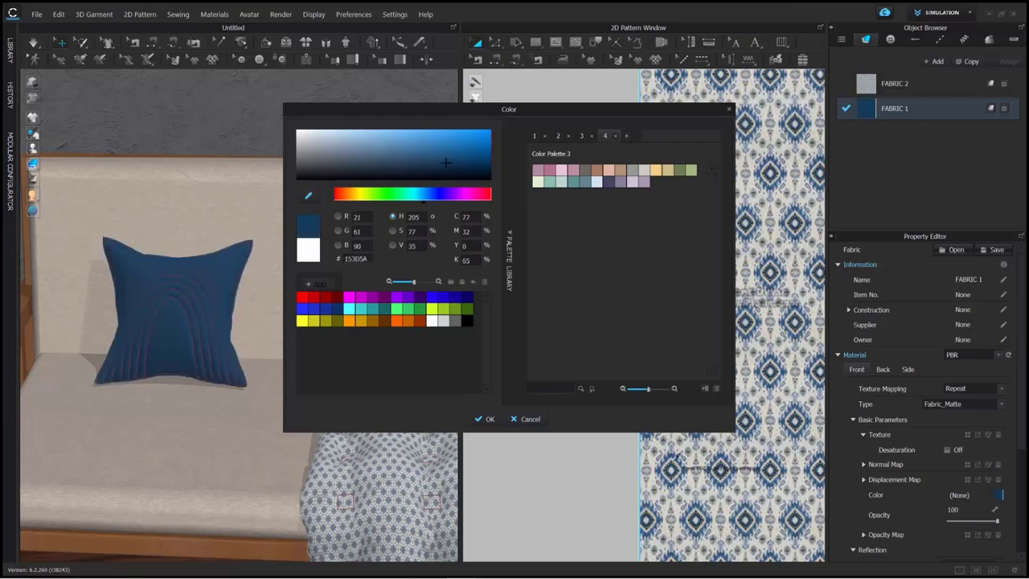
click(671, 467)
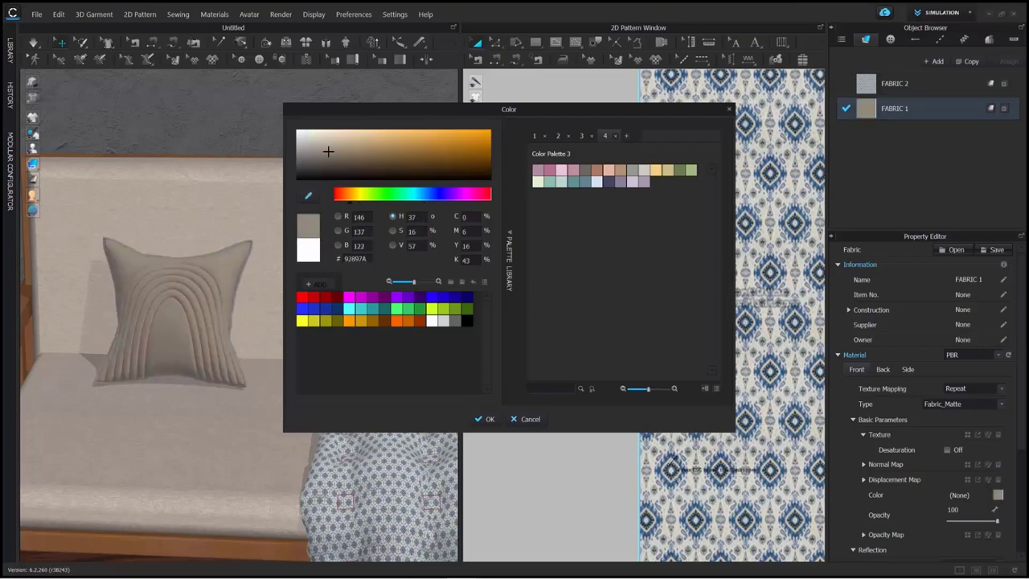
click(670, 469)
click(672, 470)
click(673, 468)
click(677, 469)
click(676, 469)
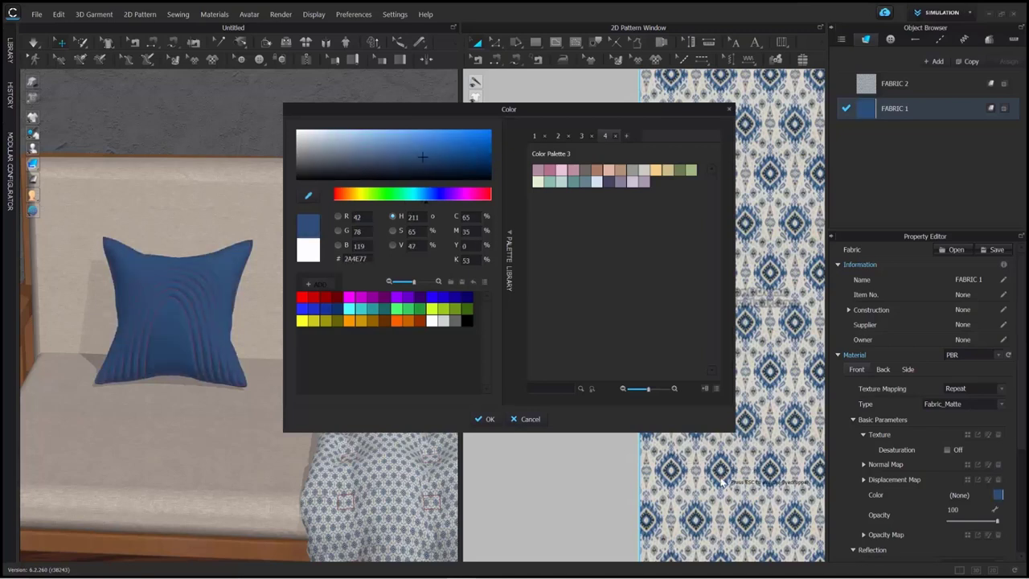
click(484, 419)
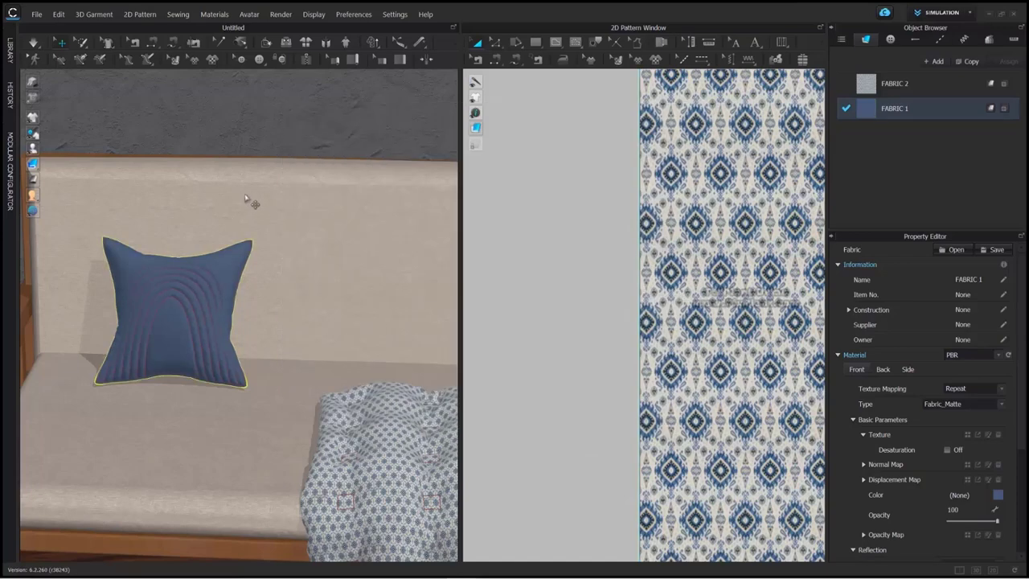
scroll(159, 178, down, 3)
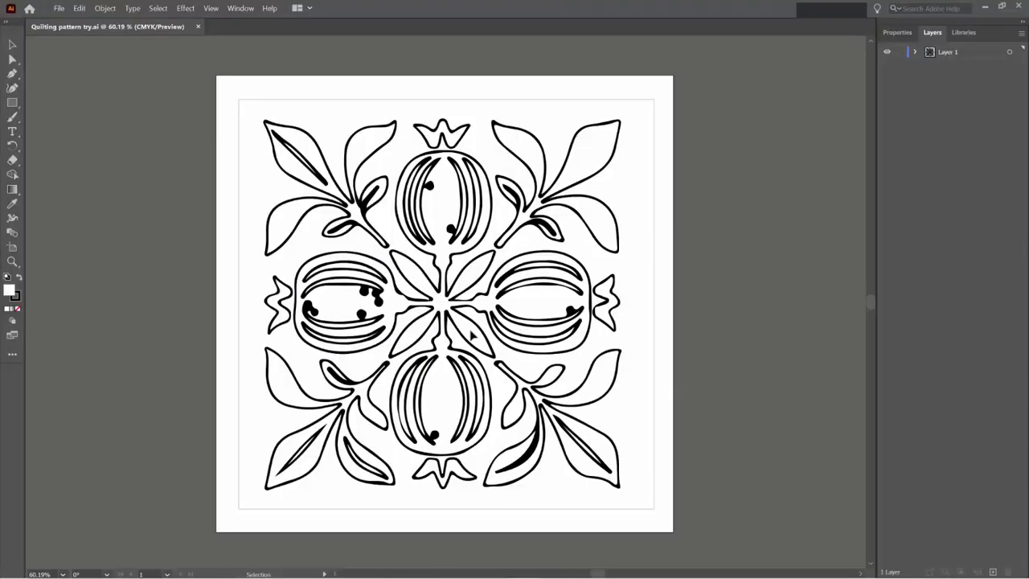
Examine the outlines of the pomegranate and leaf artwork in Quilting pattern try.ai in Illustrator, both up close and as a whole
scroll(466, 336, up, 4)
scroll(466, 336, down, 2)
alt+scroll(466, 336, up, 2)
alt+scroll(466, 336, up, 3)
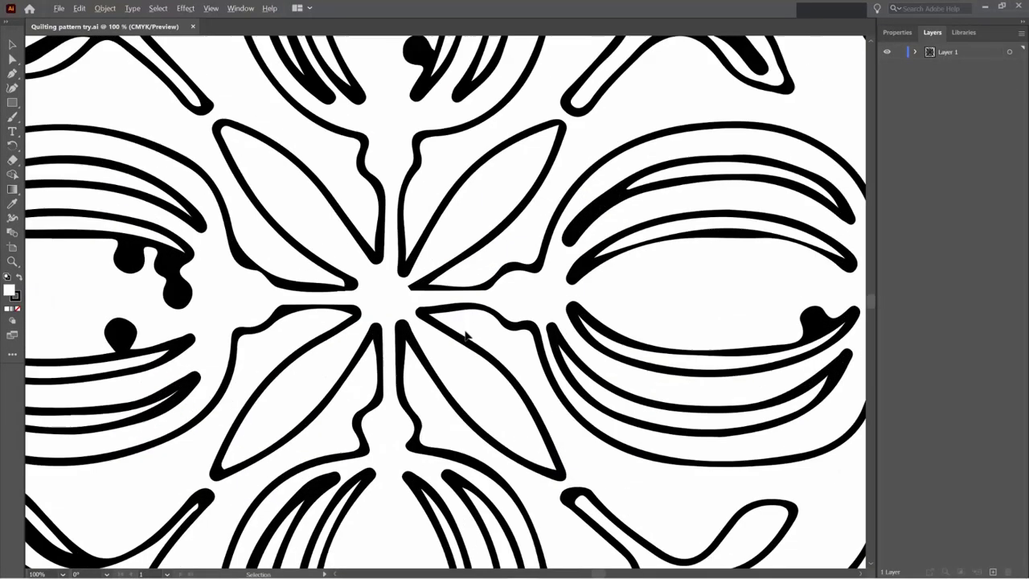
scroll(473, 325, up, 3)
scroll(483, 319, up, 5)
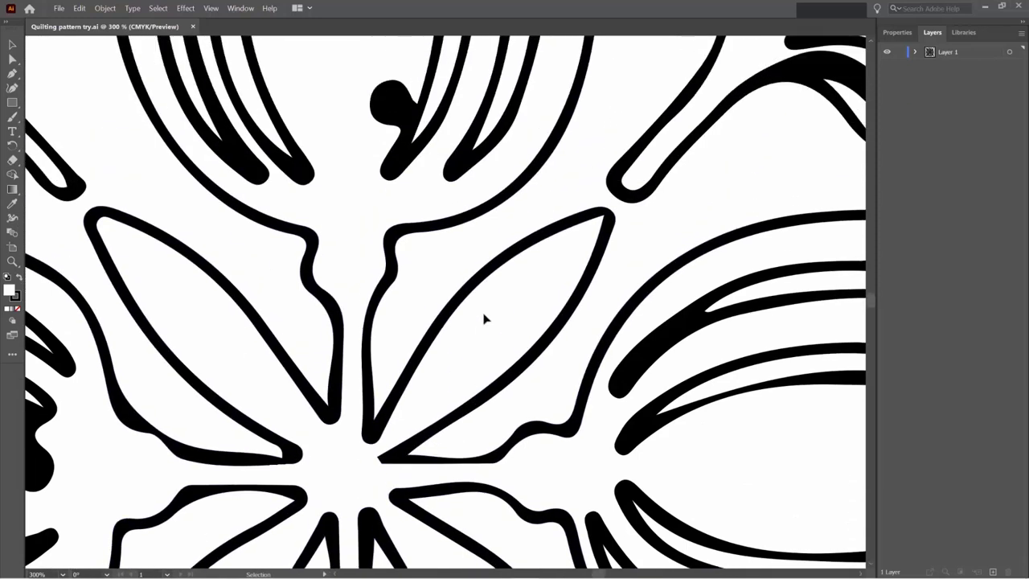
alt+scroll(485, 315, down, 6)
alt+scroll(486, 316, up, 2)
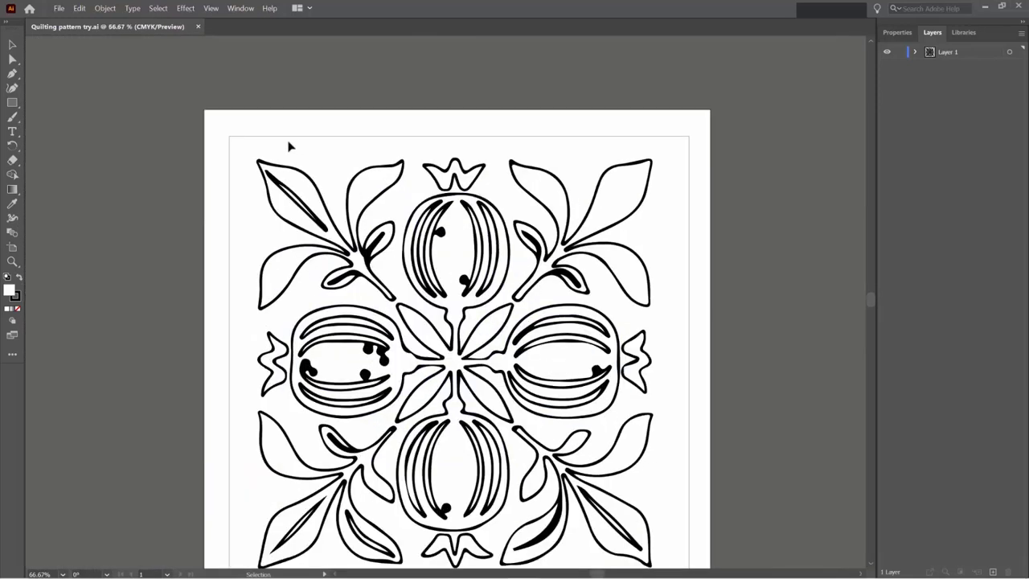
scroll(675, 445, down, 2)
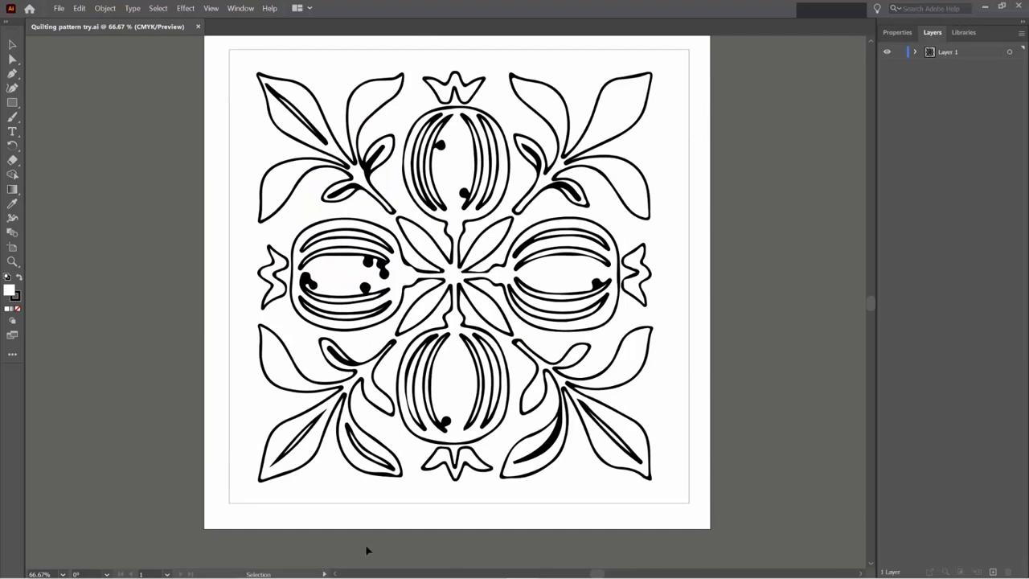
scroll(405, 254, up, 1)
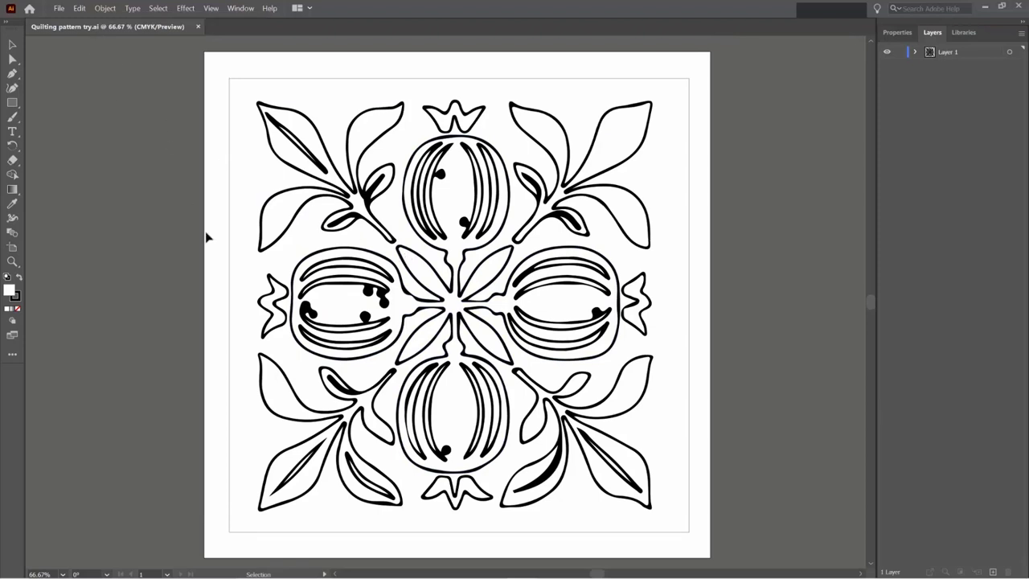
scroll(207, 230, down, 1)
scroll(457, 294, up, 2)
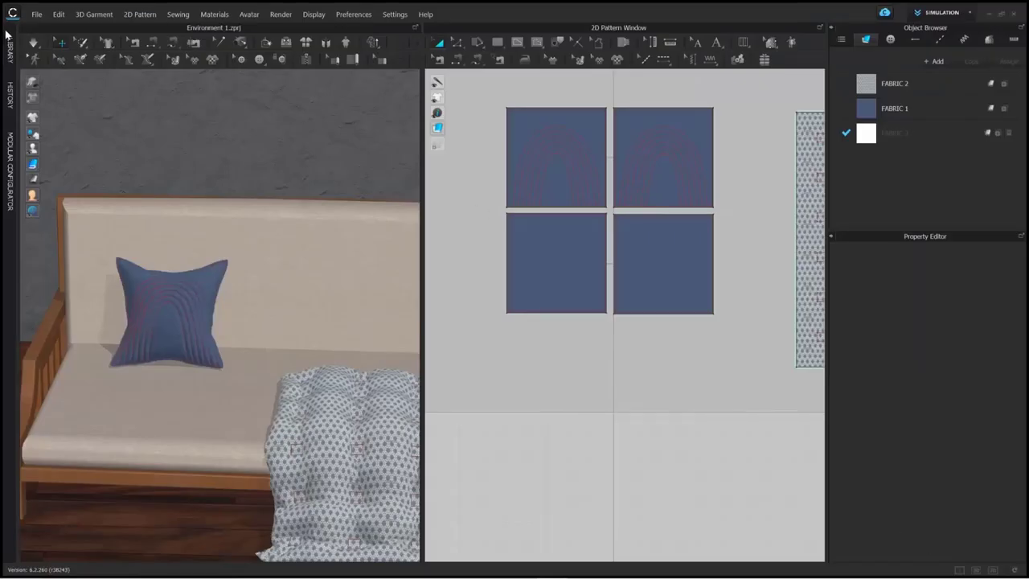
Switch back to CLO and add the quilting AI file from the VUS Workshop library with Auto Scale, imported as internal shapes
click(9, 40)
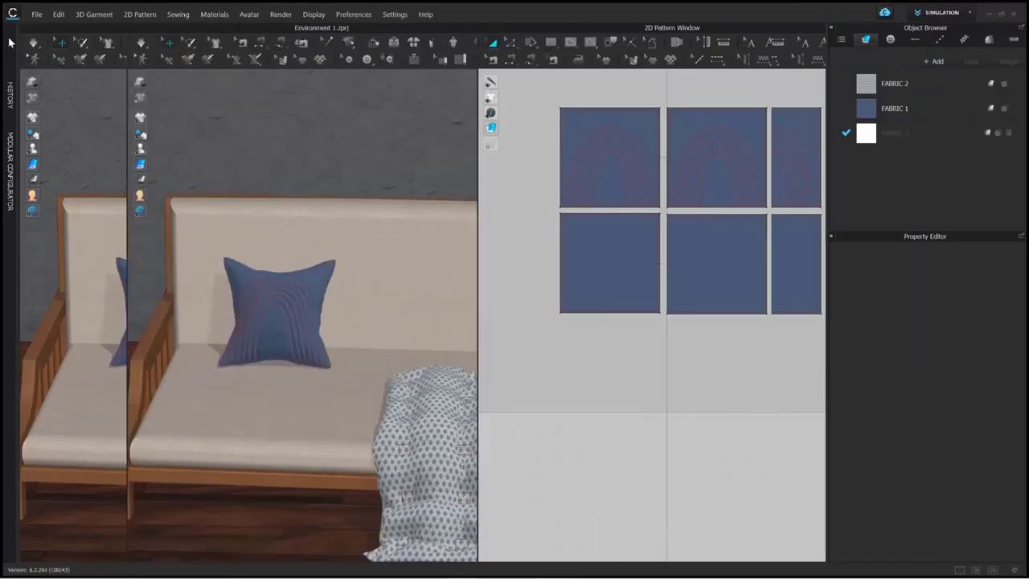
right_click(51, 478)
click(80, 479)
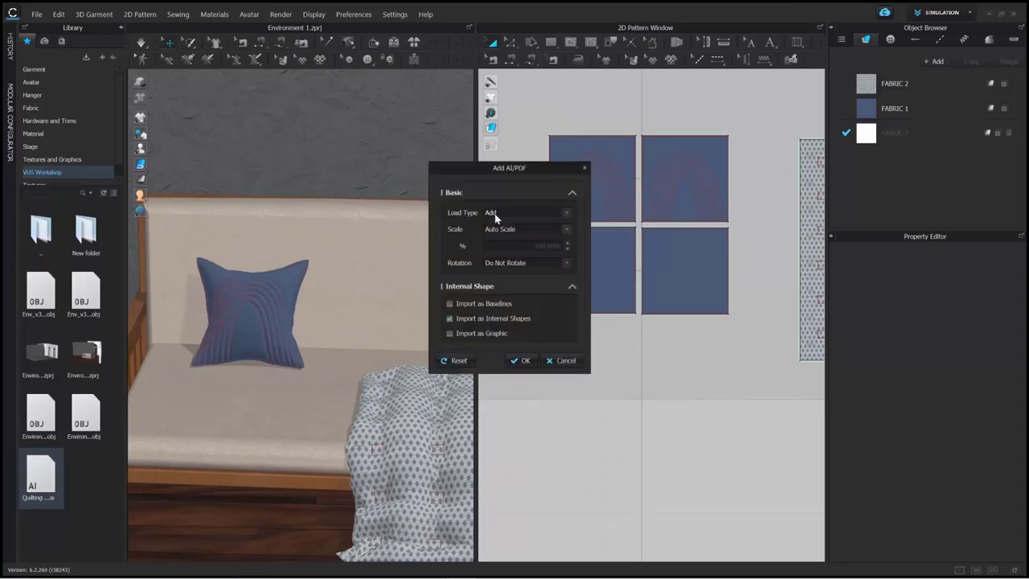
click(522, 360)
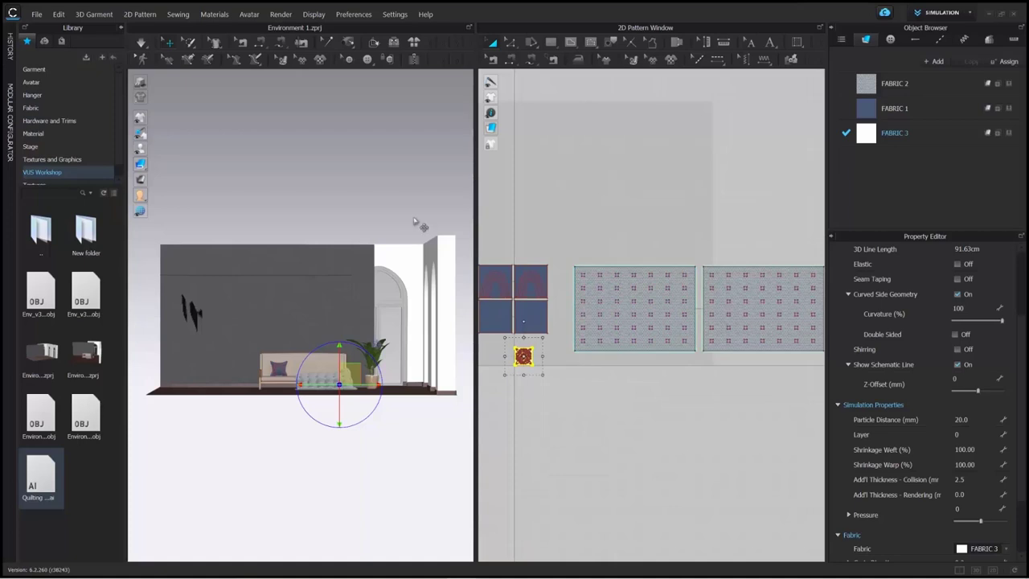
Move the imported pomegranate panel across the scene to the armrest end of the sofa, in front of the blue cushion
scroll(408, 290, up, 3)
scroll(409, 289, up, 5)
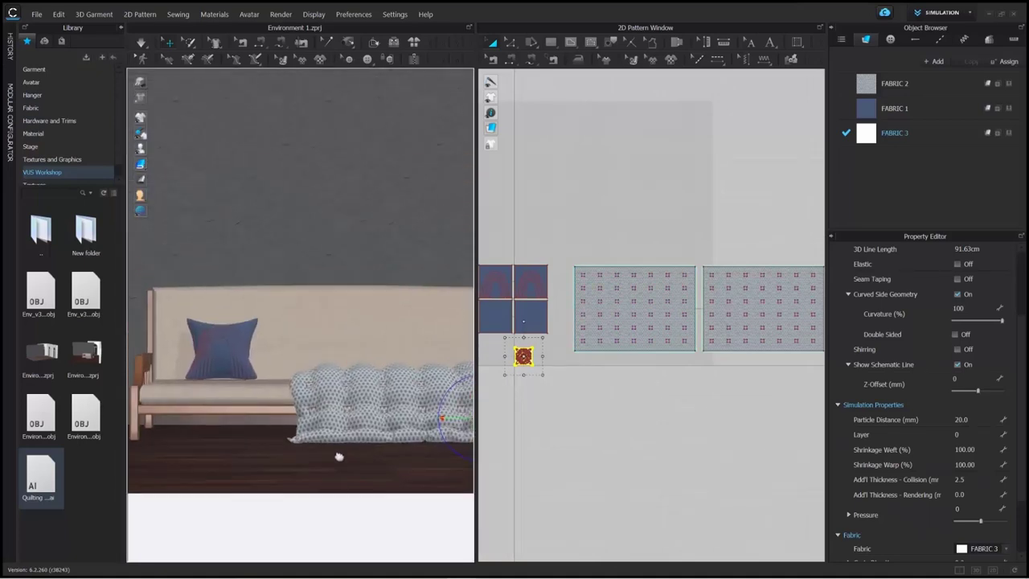
drag(456, 462, 153, 401)
scroll(225, 392, up, 3)
middle_drag(225, 392, 254, 392)
scroll(254, 392, up, 5)
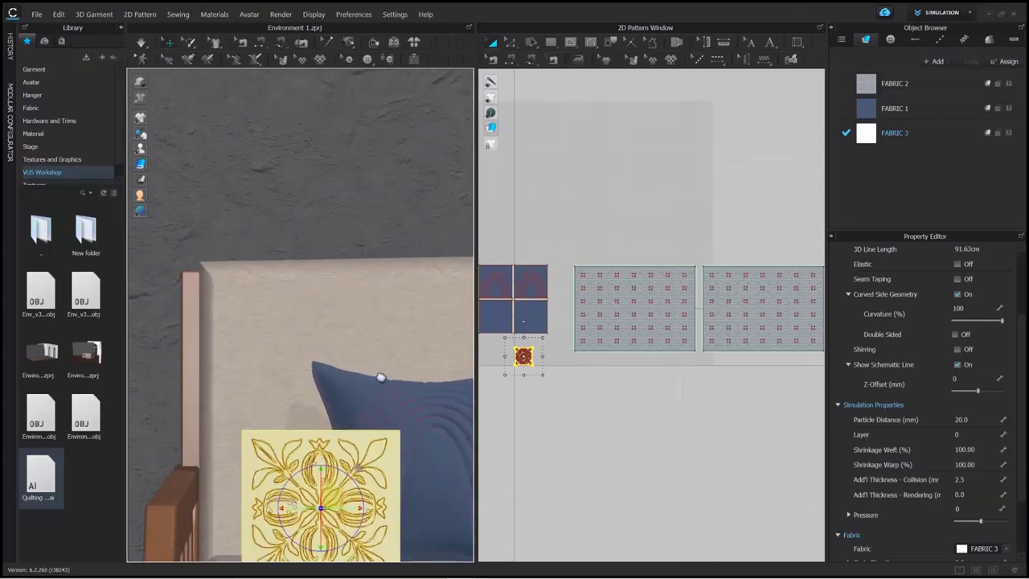
Enlarge the pomegranate panel in the 2D pattern layout to a 3D line length of about 131.5 cm
scroll(576, 331, up, 3)
mouse_move(570, 302)
mouse_down()
mouse_move(620, 274)
mouse_move(585, 289)
mouse_up()
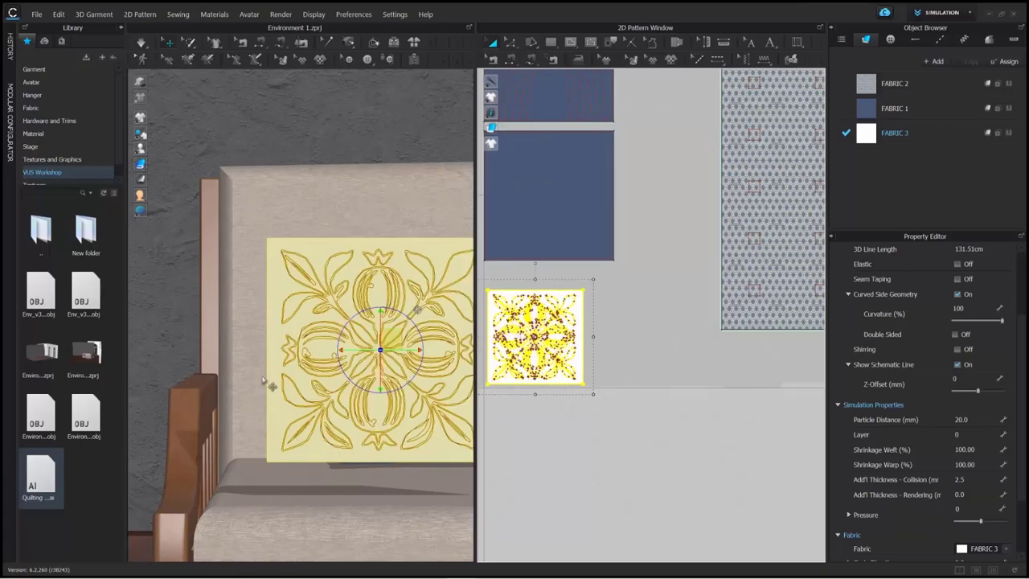
scroll(263, 381, down, 3)
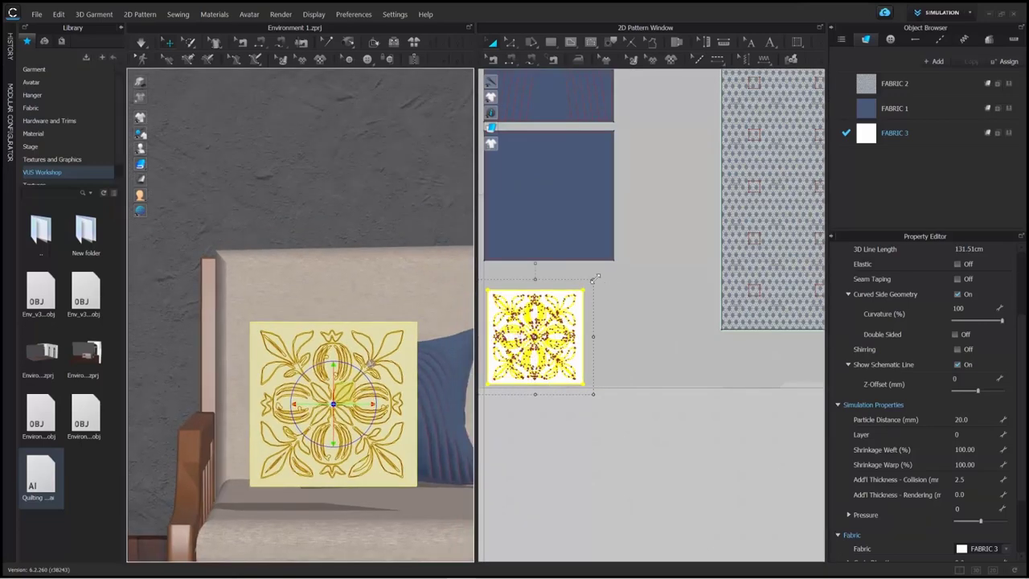
Reposition the pomegranate panel in depth over the sofa seat in front of the blue cushion
right_drag(341, 396, 347, 462)
drag(404, 485, 437, 488)
click(432, 480)
right_drag(432, 489, 459, 496)
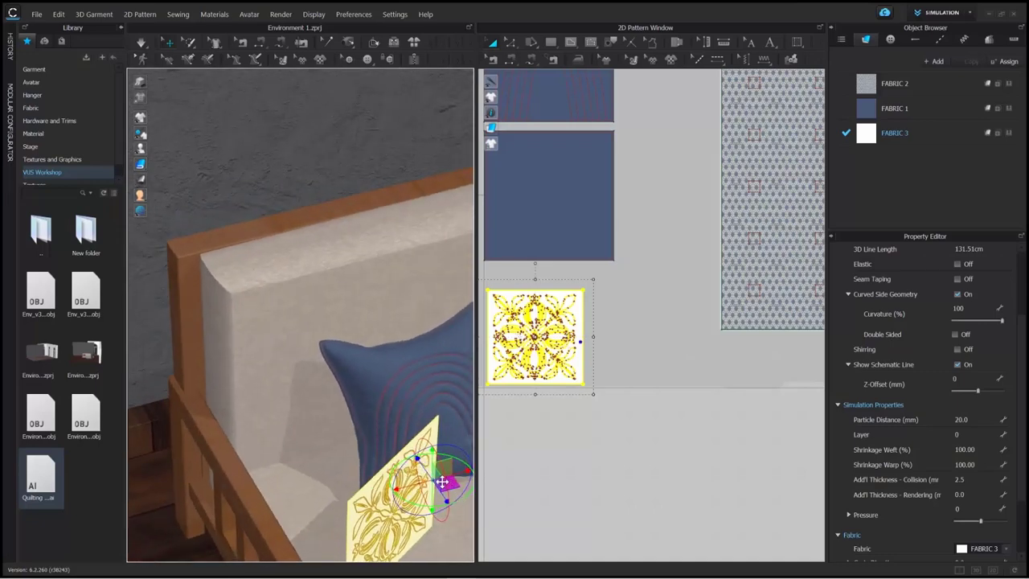
drag(444, 482, 429, 472)
Tilt the pomegranate panel and shift it so it leans between the armrest and the blue cushion
click(615, 424)
scroll(330, 482, down, 2)
right_drag(328, 483, 442, 430)
click(415, 479)
mouse_move(392, 467)
mouse_down()
mouse_move(395, 487)
mouse_move(379, 482)
mouse_up()
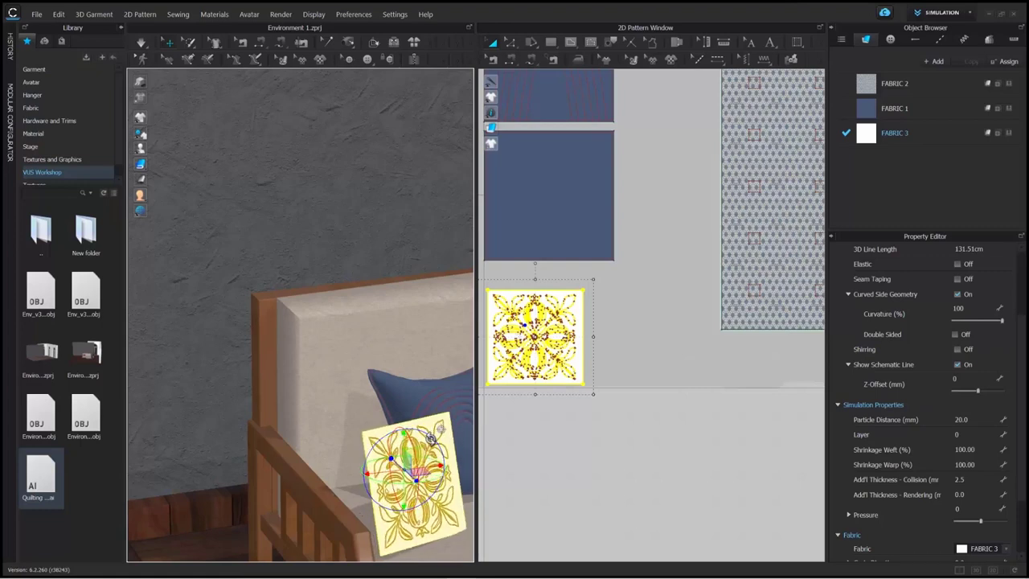
drag(403, 508, 394, 501)
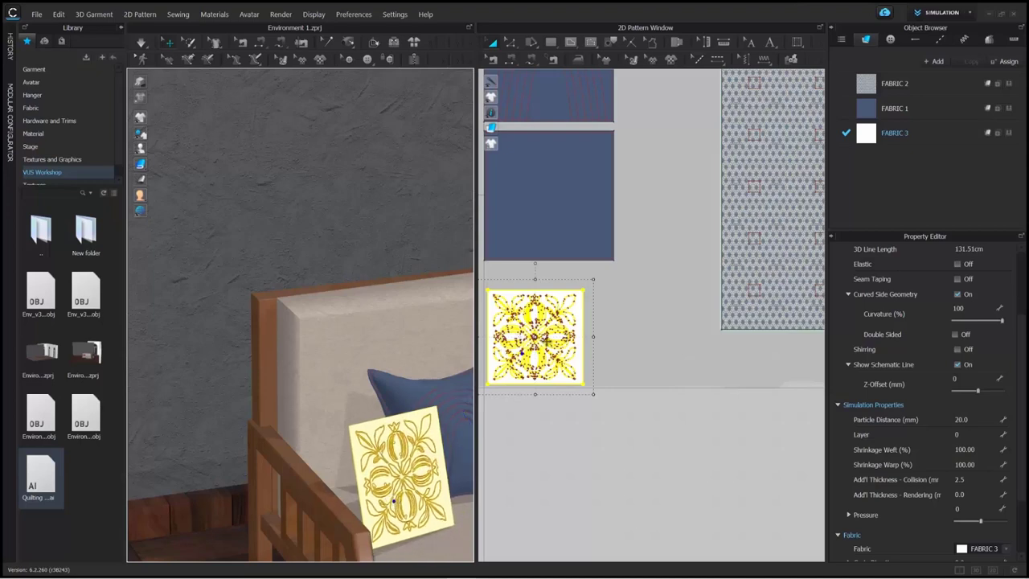
Create a layer clone under the pomegranate panel and place it directly below the original in the 2D layout
right_click(579, 318)
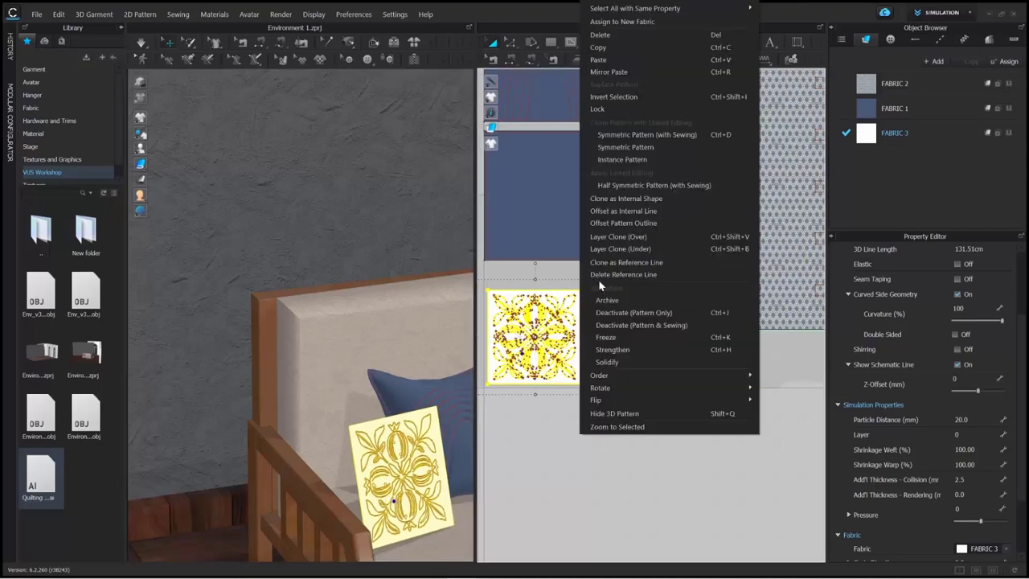
click(623, 248)
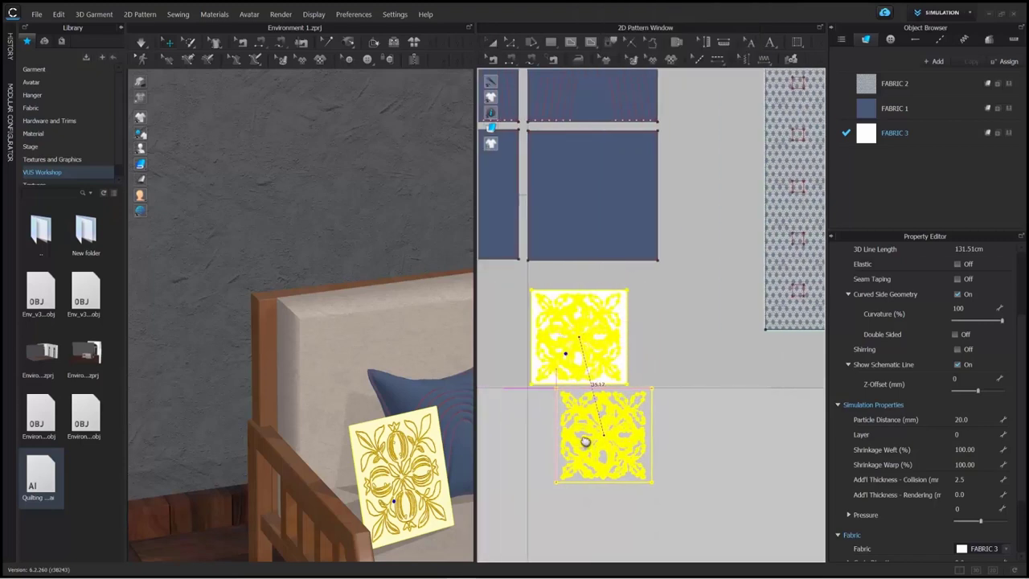
click(682, 433)
Flip the normal of the cloned back panel of the pomegranate cushion
mouse_move(412, 442)
right_down()
mouse_move(489, 452)
mouse_move(494, 472)
right_up()
right_click(394, 473)
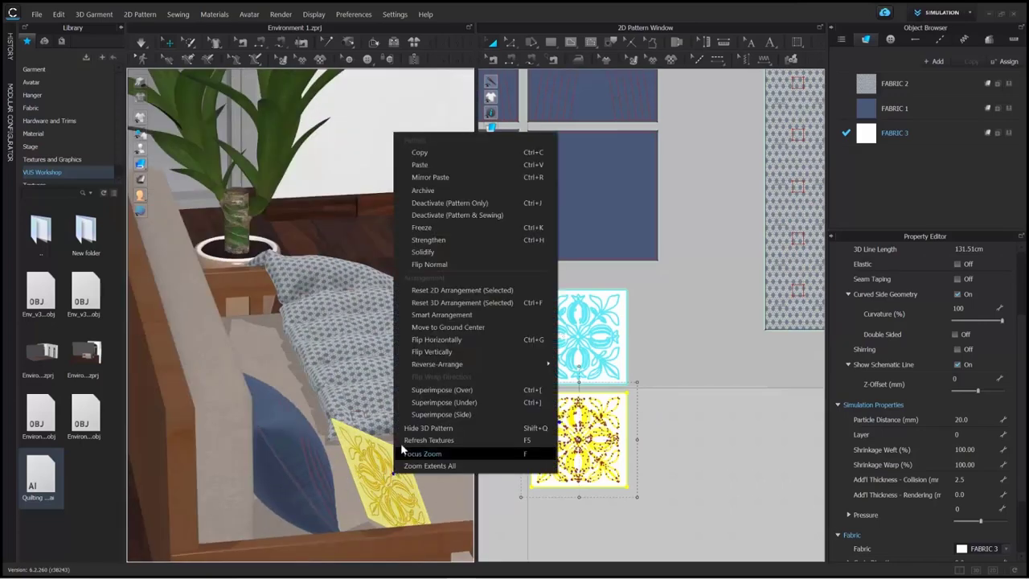
click(429, 264)
right_drag(353, 493, 314, 487)
middle_drag(353, 499, 217, 356)
right_drag(232, 372, 243, 374)
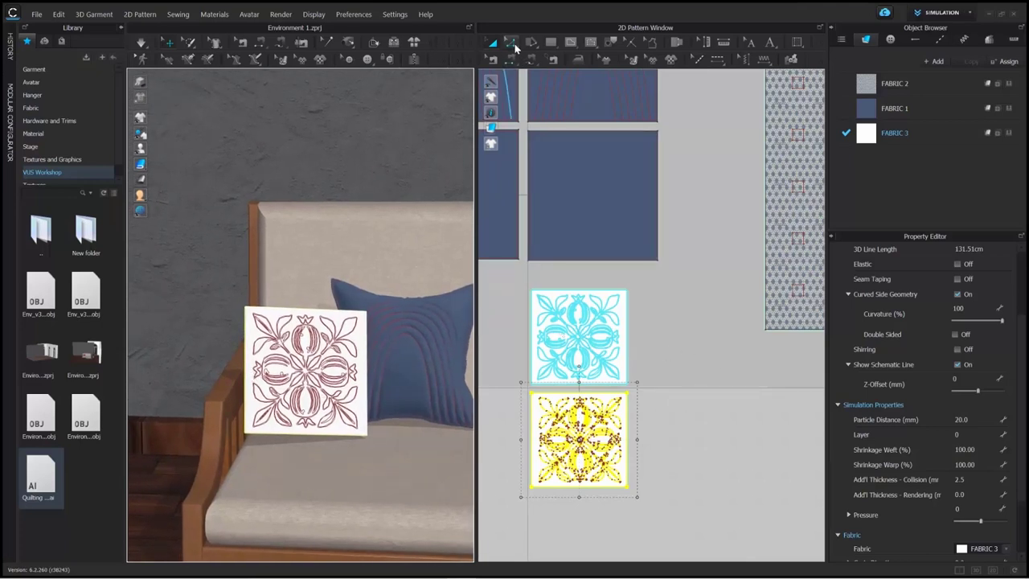
Set the pressure of both pomegranate panels to 10
drag(515, 281, 657, 506)
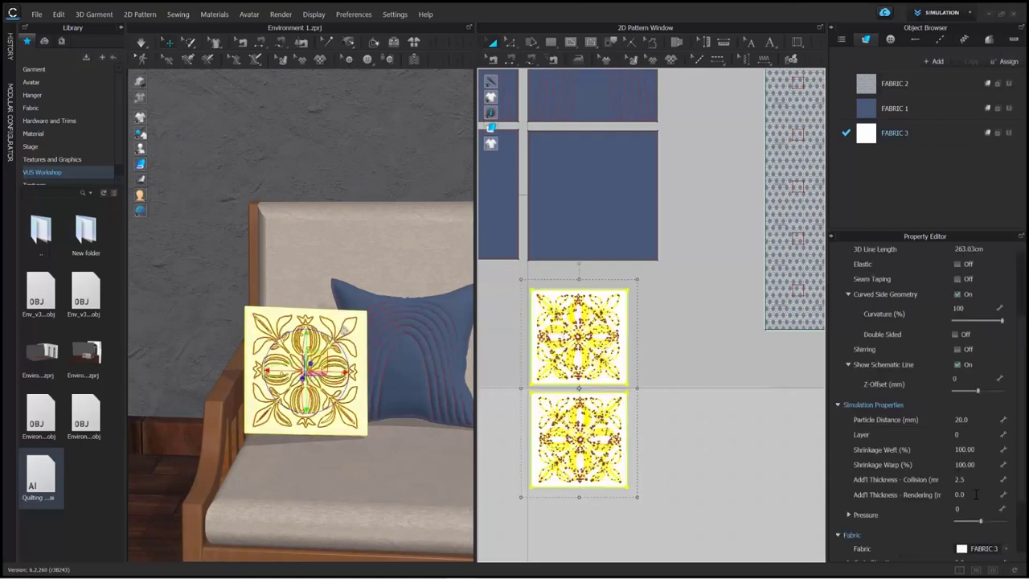
scroll(971, 498, down, 3)
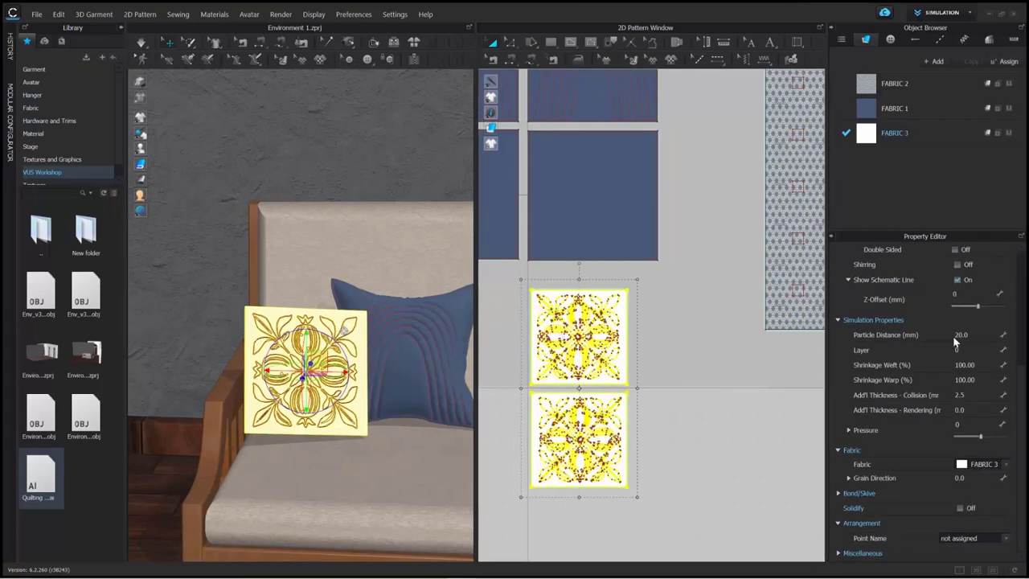
click(967, 423)
text(10)
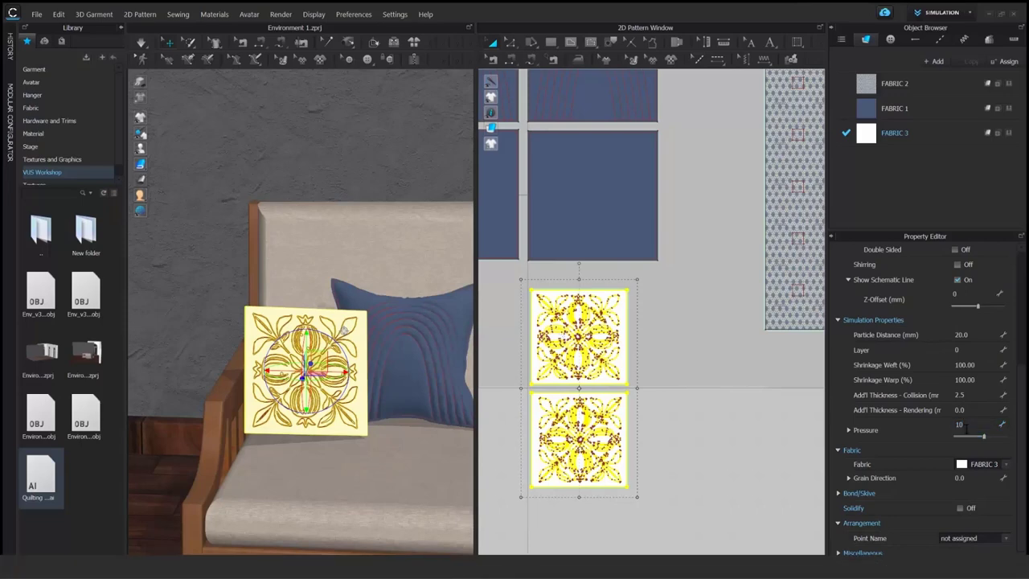
click(705, 435)
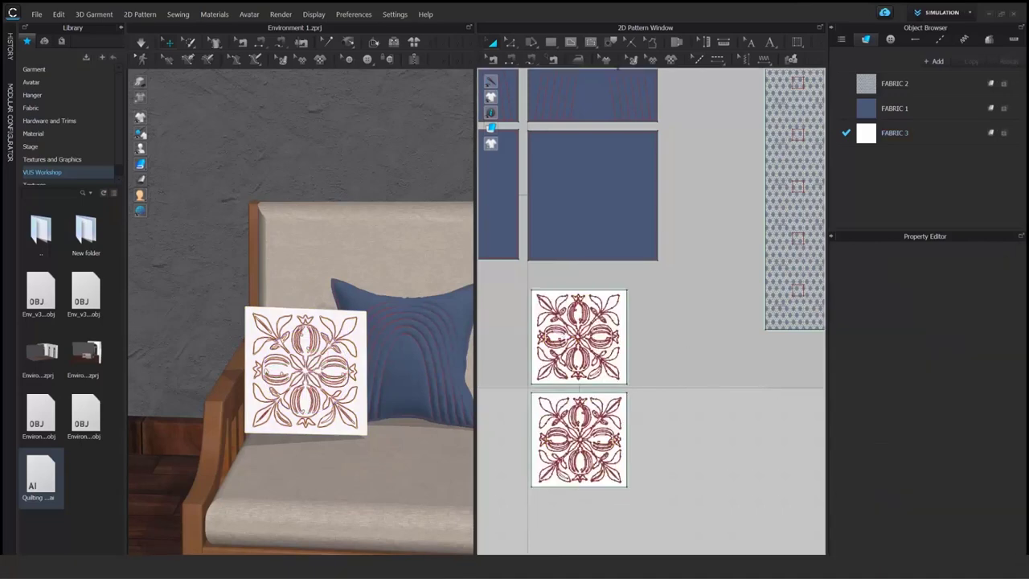
Remove the linked editing between the original pomegranate panel and its clone
key(z)
scroll(563, 440, up, 5)
middle_drag(563, 440, 601, 424)
drag(530, 313, 762, 542)
right_click(526, 225)
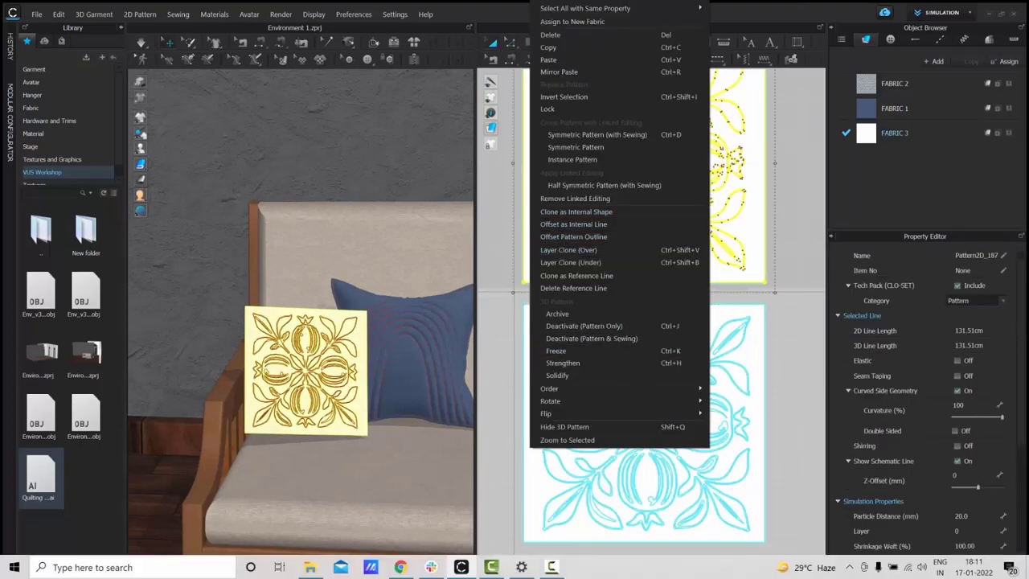
click(575, 198)
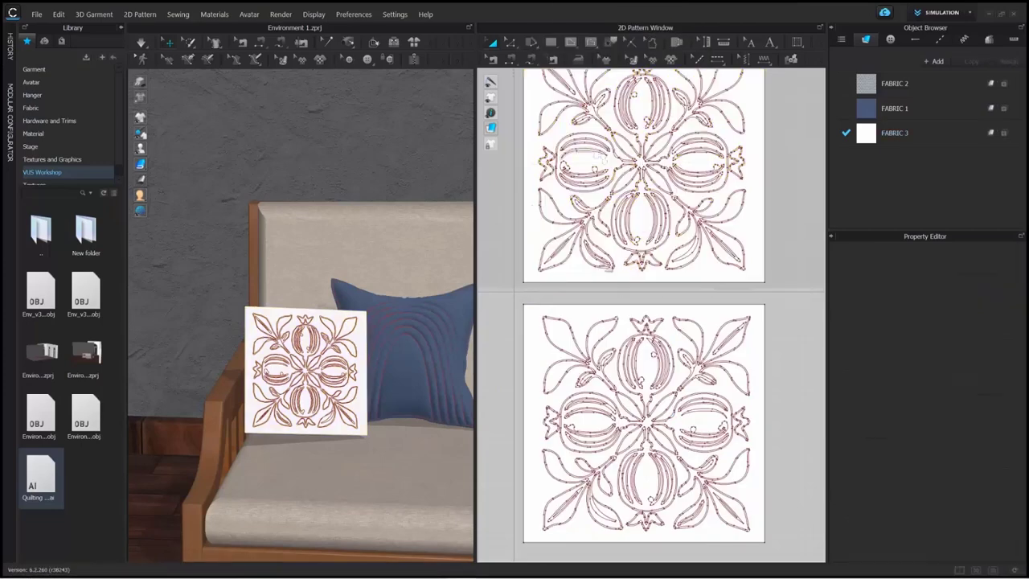
Delete all internal pomegranate lines from the lower panel, leaving a plain square back
click(509, 41)
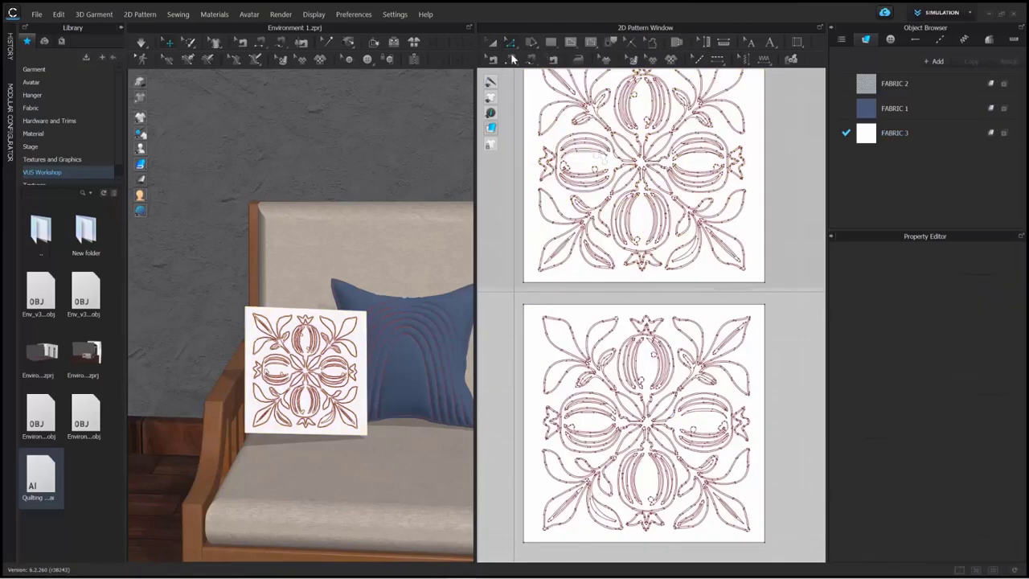
click(537, 305)
drag(532, 308, 747, 554)
key(Delete)
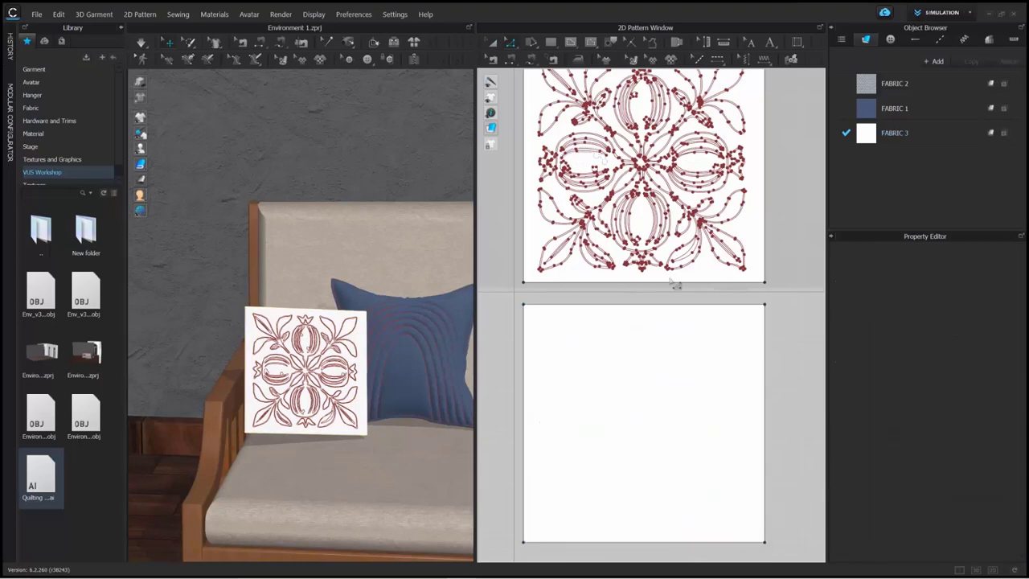
Check the pressure on the pomegranate panel and the plain back, and simulate them into an inflated cushion on the sofa
click(493, 42)
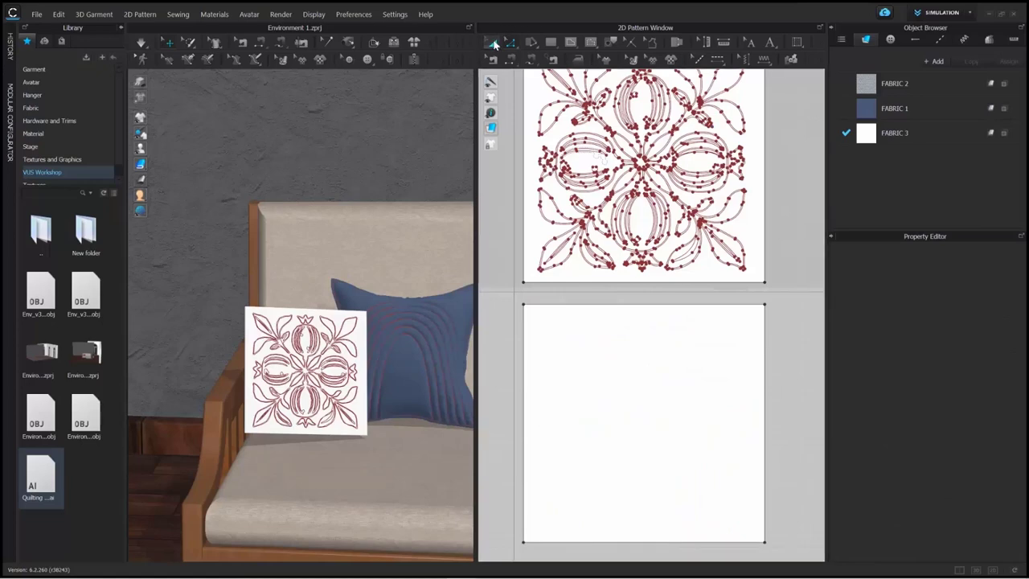
scroll(589, 194, down, 3)
drag(539, 134, 660, 347)
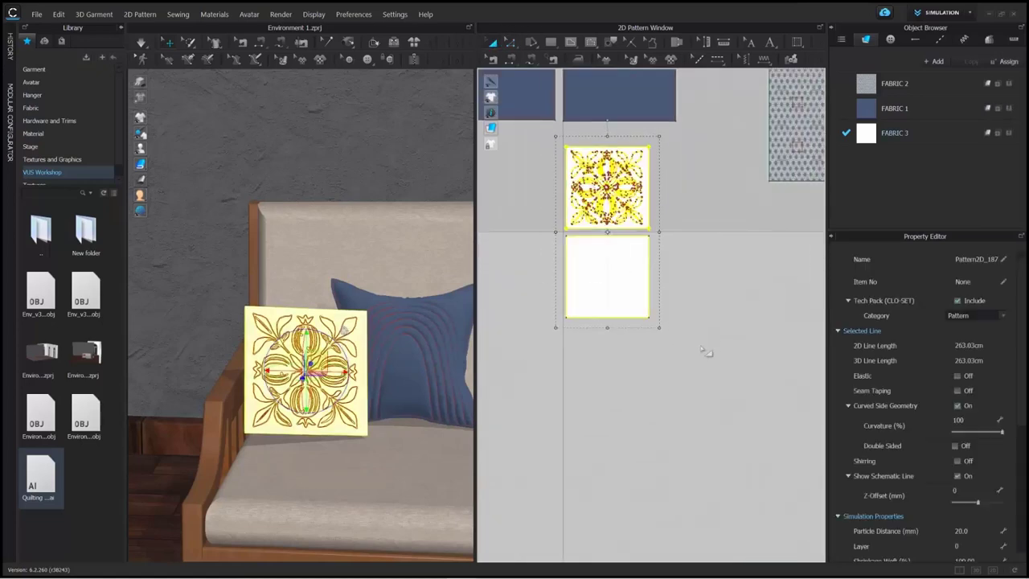
scroll(973, 498, down, 3)
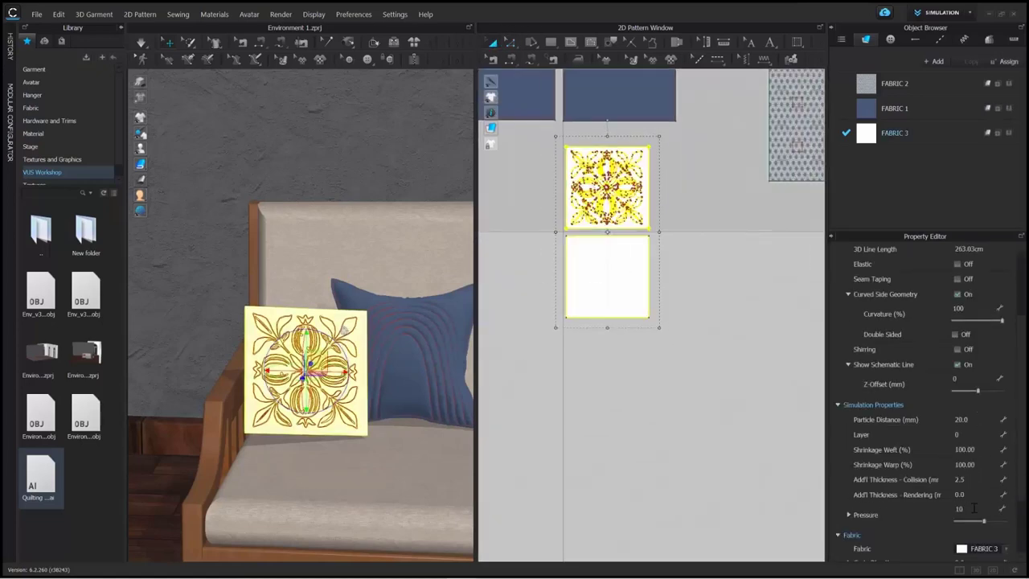
click(456, 394)
right_drag(457, 394, 320, 200)
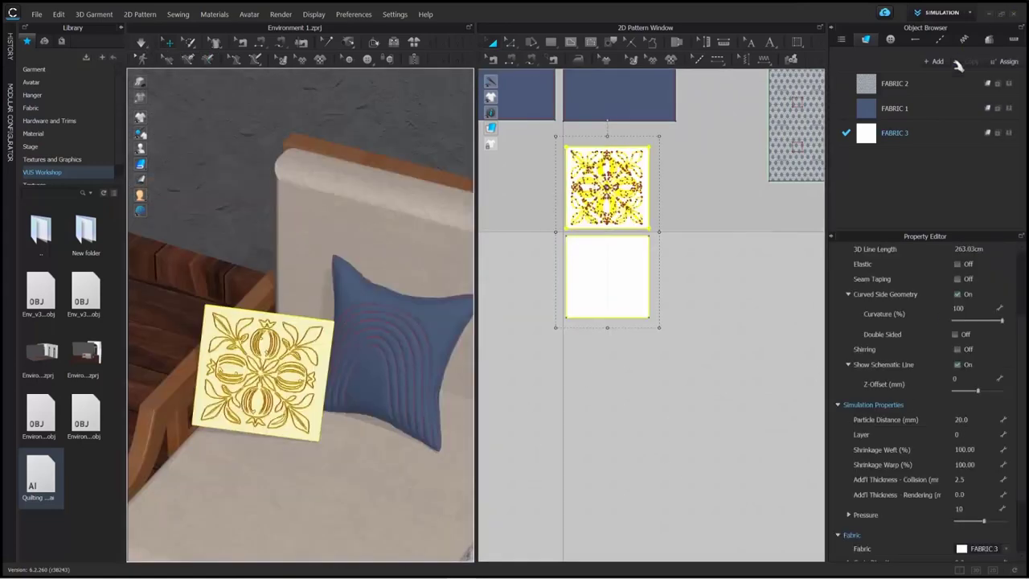
key(space)
scroll(281, 418, down, 2)
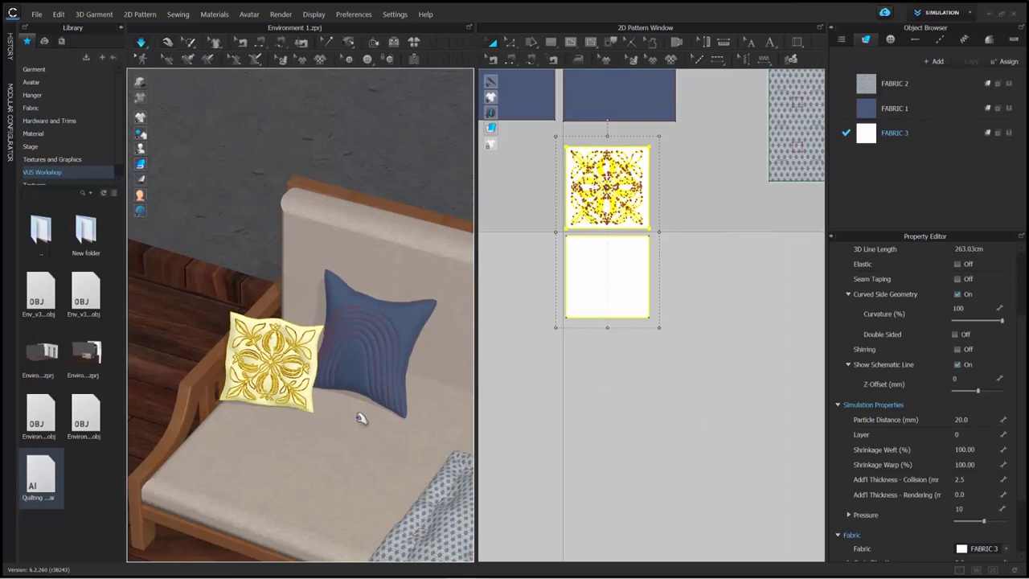
Examine the inflated pomegranate cushion and its quilting lines up close from several angles
scroll(319, 416, up, 4)
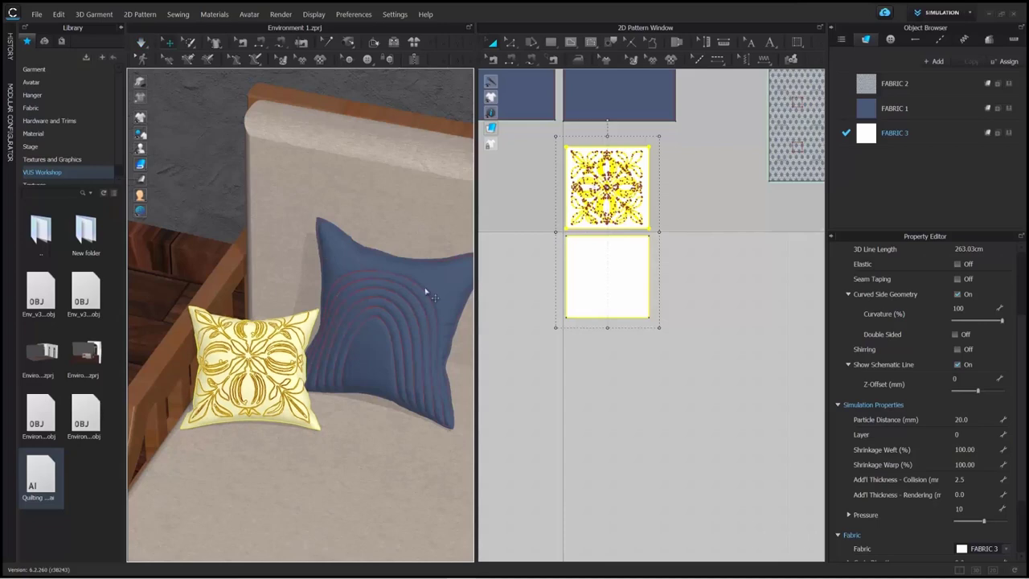
scroll(379, 363, up, 2)
middle_drag(361, 366, 379, 276)
right_drag(379, 276, 391, 297)
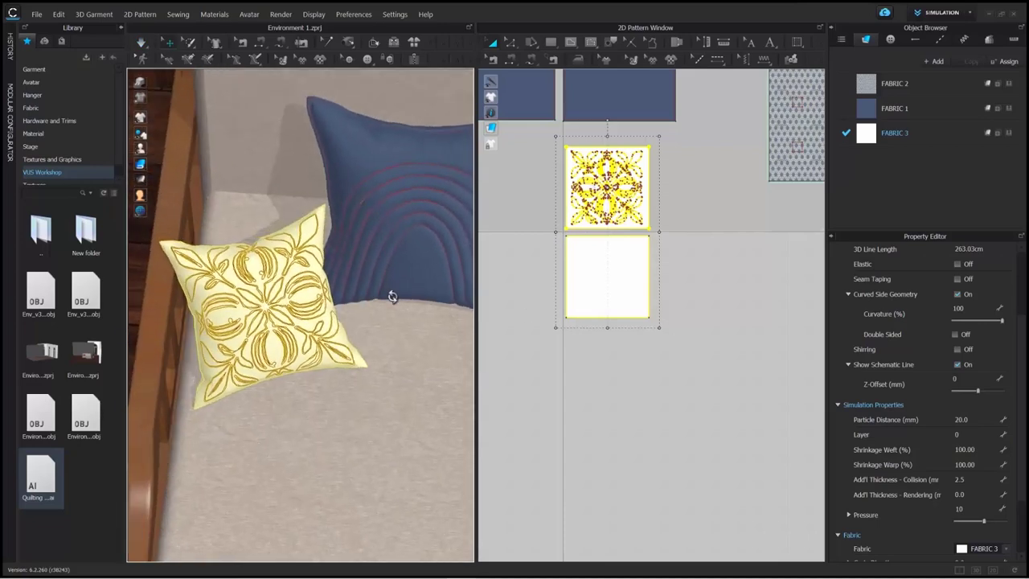
scroll(284, 279, up, 2)
middle_drag(298, 282, 352, 252)
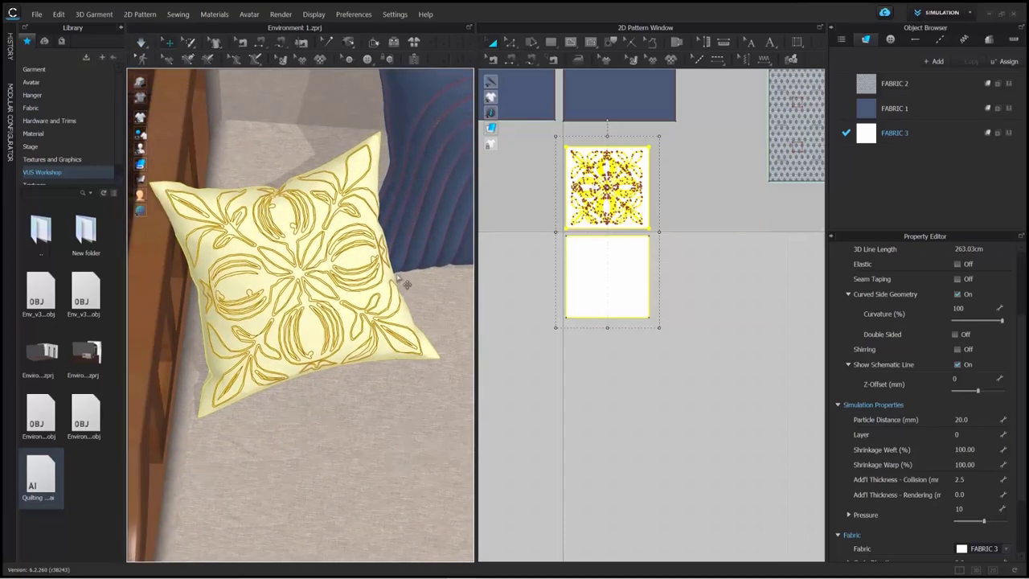
right_drag(395, 275, 388, 258)
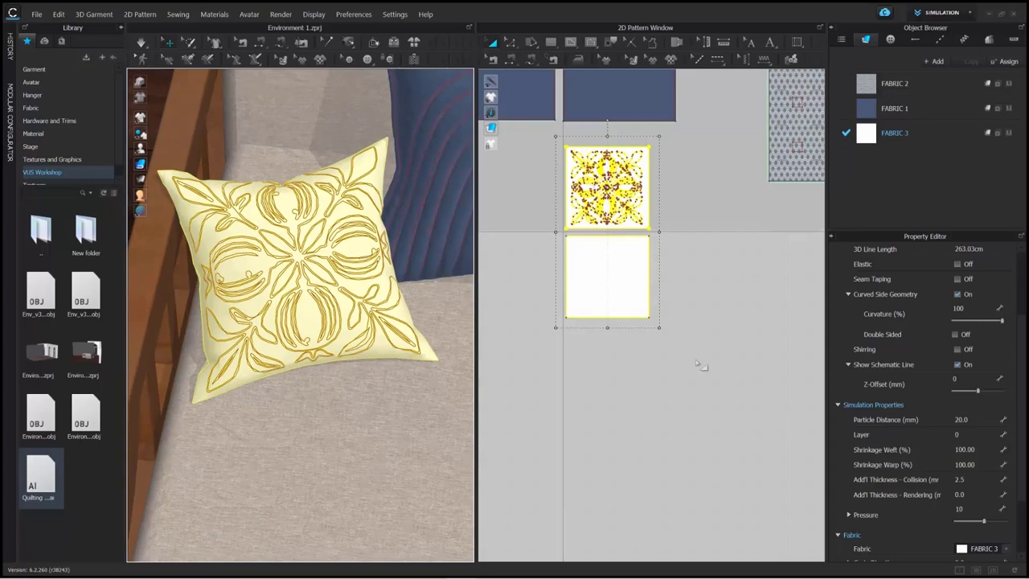
click(773, 347)
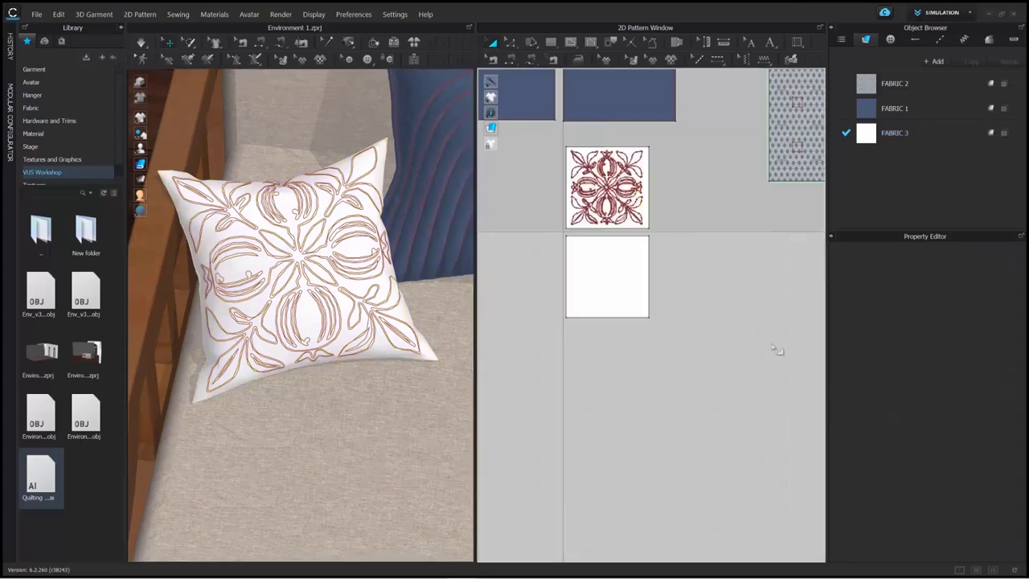
Create a Layer Clone (Over) of the pomegranate panel and place it beside the original in the 2D layout
right_click(619, 278)
click(535, 197)
click(535, 196)
scroll(576, 164, up, 5)
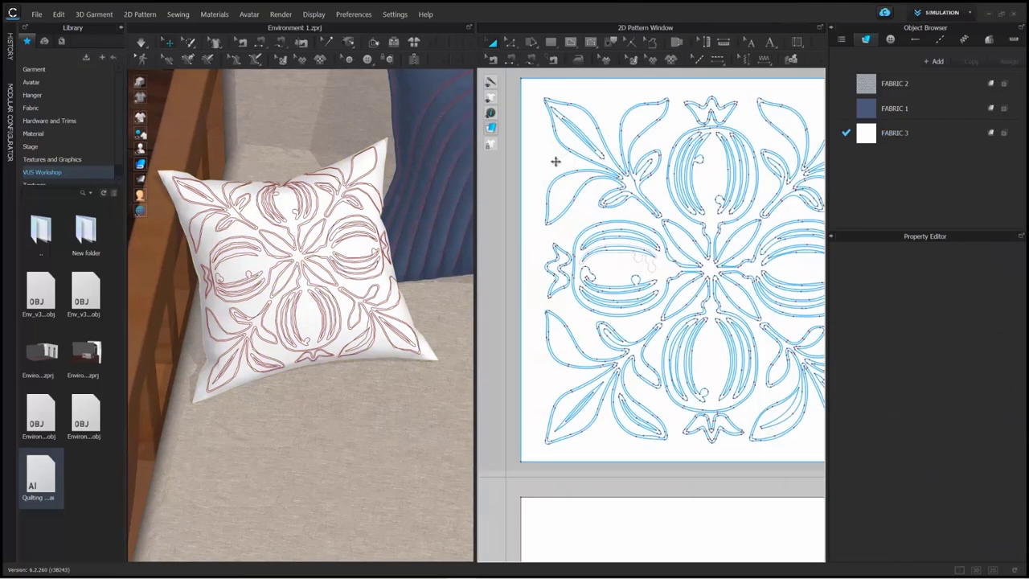
click(556, 161)
right_click(556, 161)
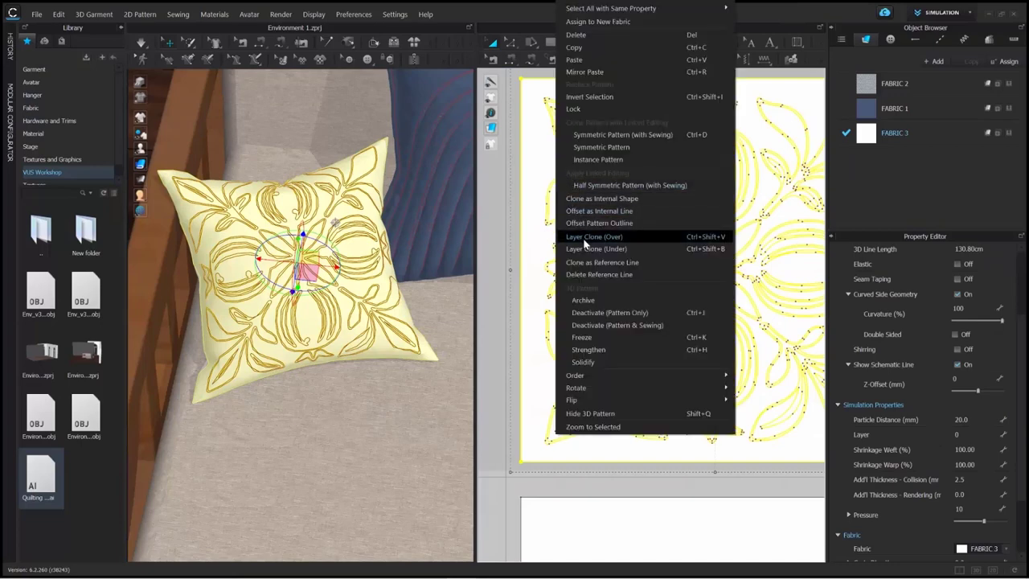
click(585, 242)
scroll(635, 266, down, 4)
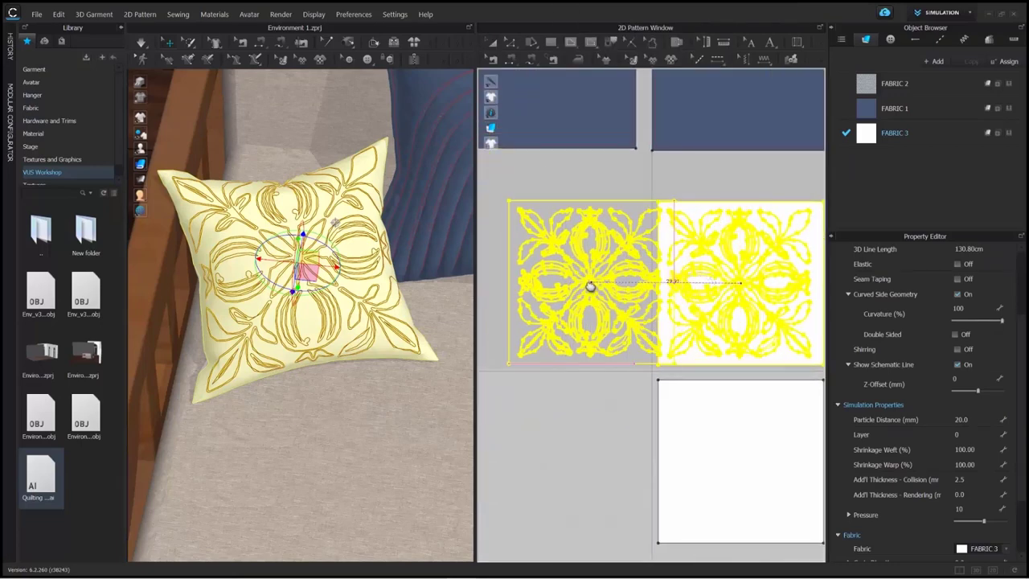
click(589, 432)
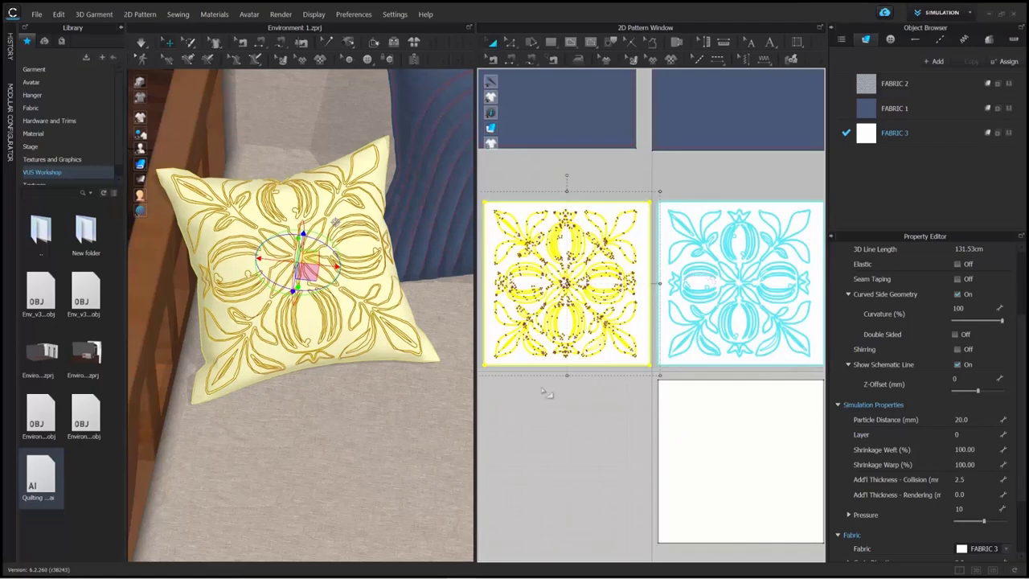
key(Escape)
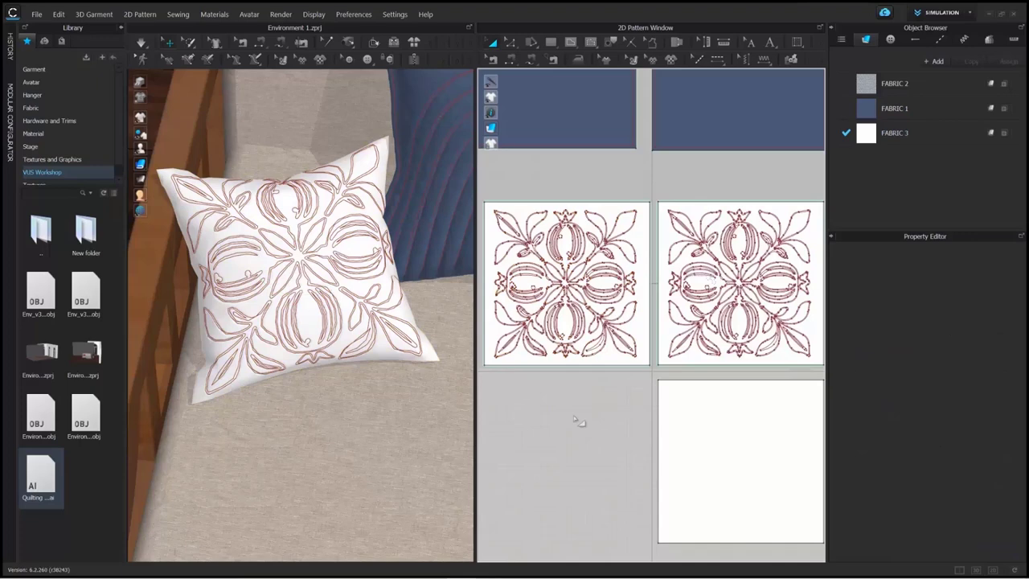
Create a Layer Clone (Over) of the plain back panel and place it beside the original, below the pomegranate clone
right_click(680, 430)
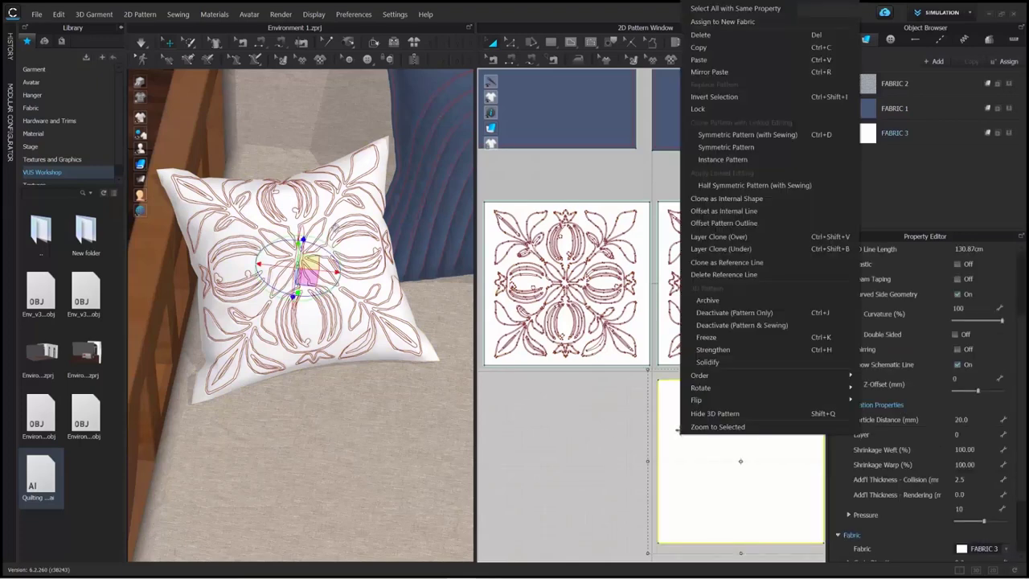
click(730, 239)
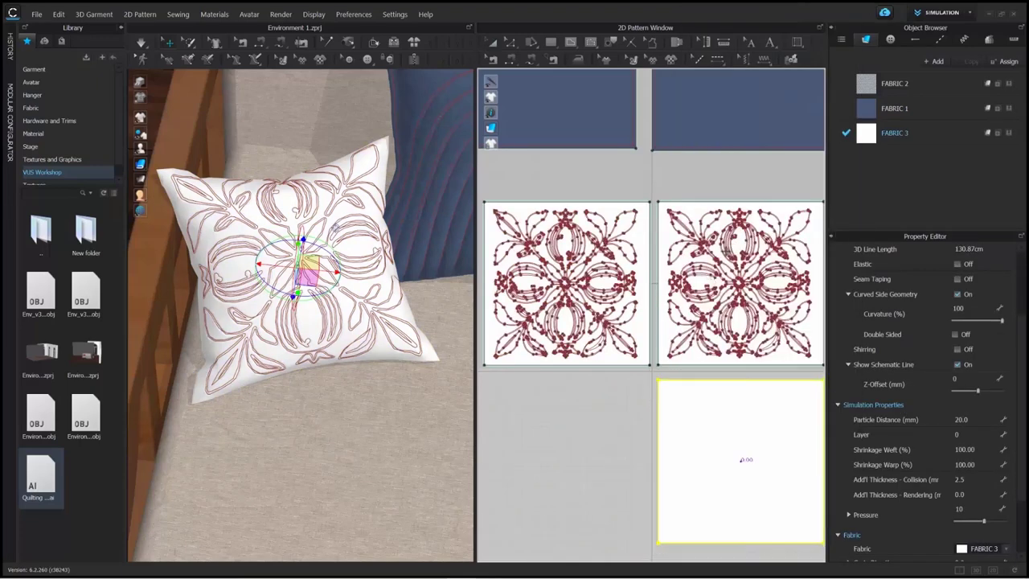
click(570, 466)
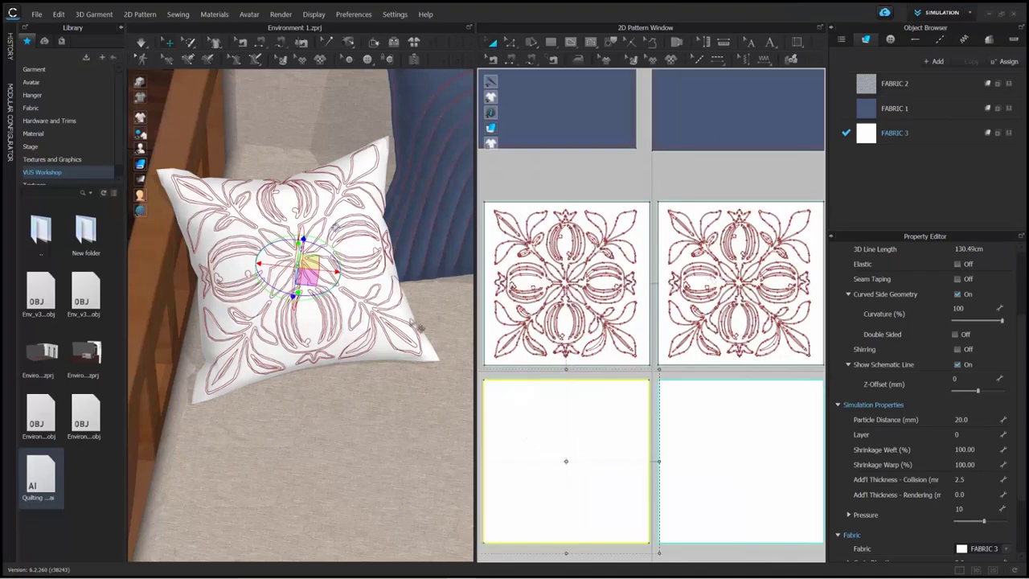
scroll(502, 244, down, 3)
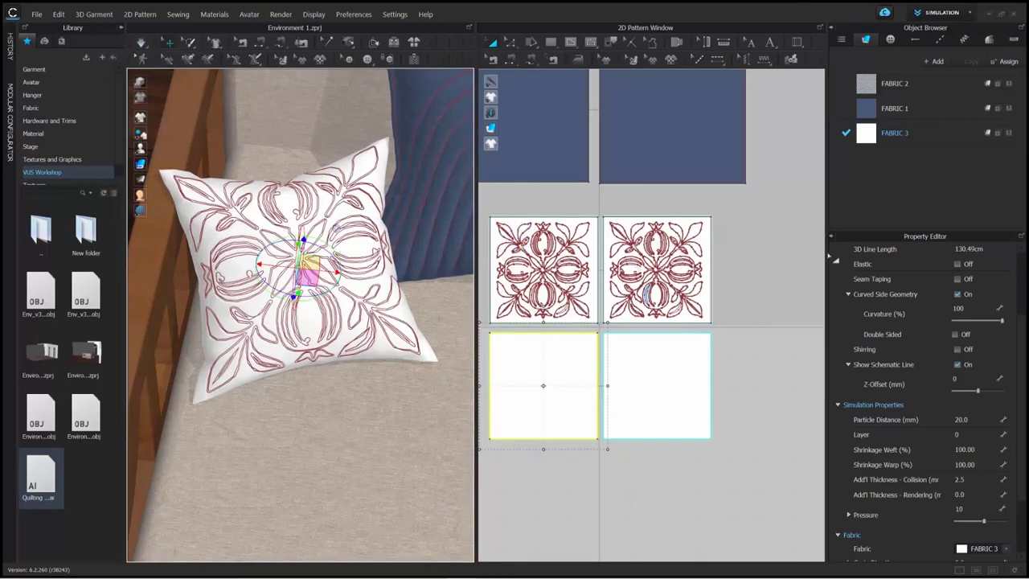
Inspect the cushion's layers from the side and set the additional collision thickness of both pomegranate panels to 12 mm
right_drag(241, 336, 304, 298)
scroll(305, 293, up, 4)
middle_drag(307, 293, 362, 530)
scroll(340, 434, up, 2)
right_drag(340, 434, 328, 344)
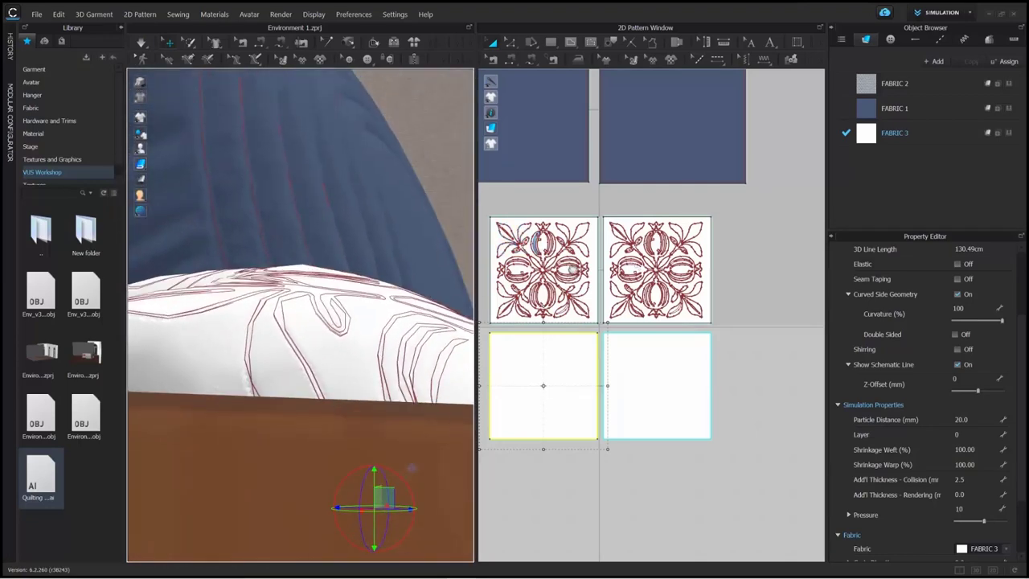
middle_drag(481, 212, 529, 230)
drag(528, 222, 774, 357)
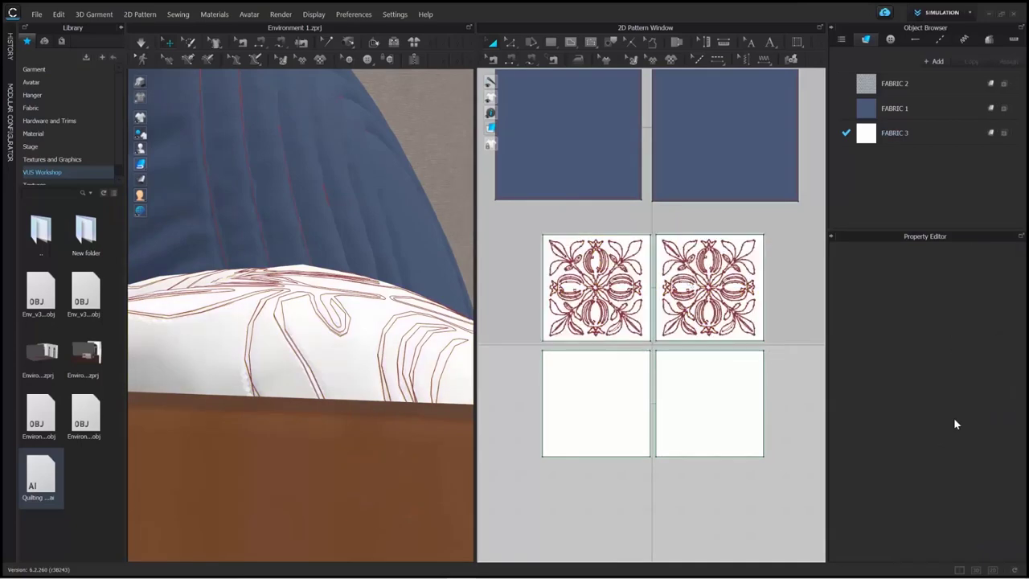
drag(534, 218, 803, 350)
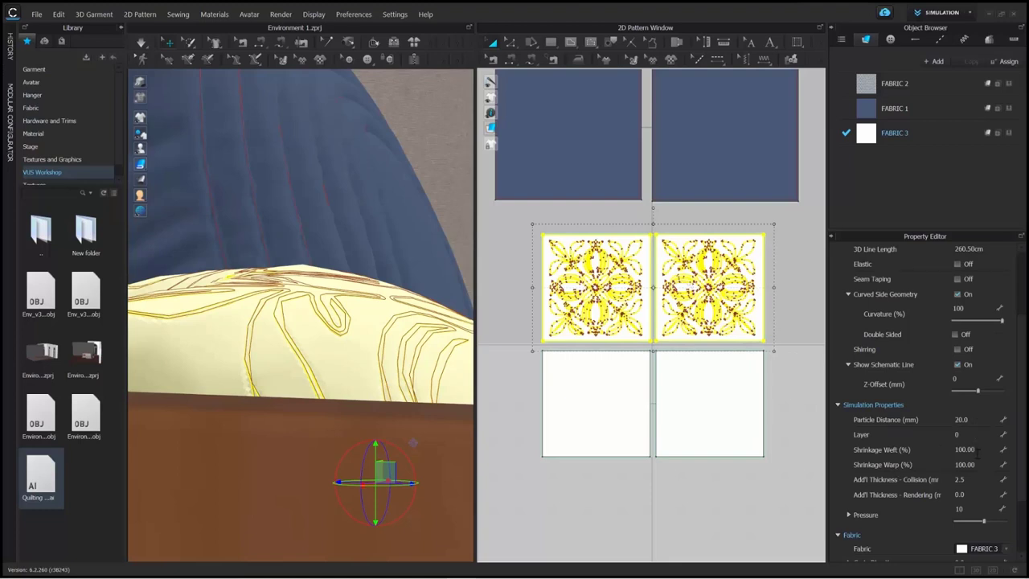
click(974, 481)
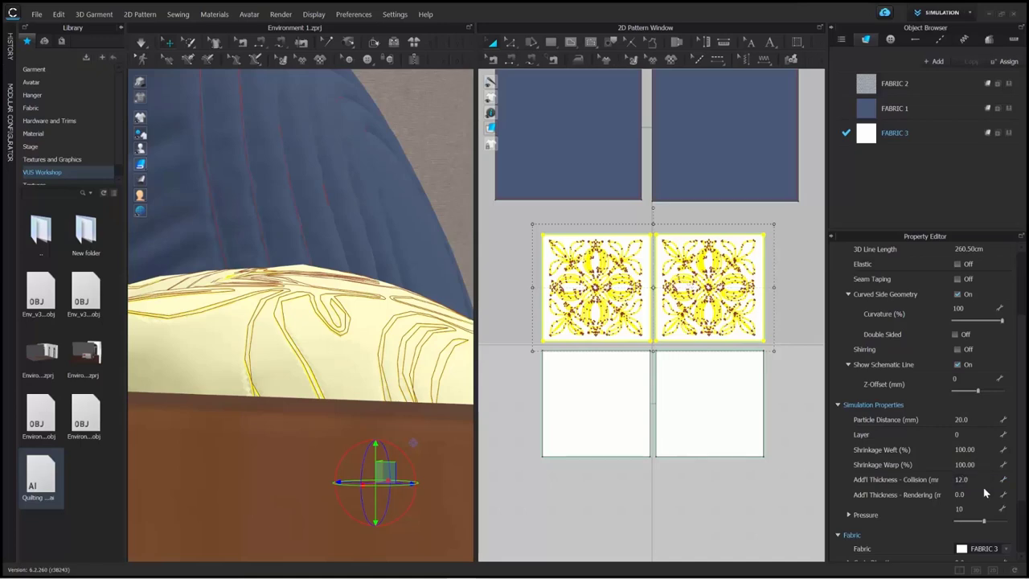
click(793, 514)
Simulate the cushion with the thickened pomegranate layers so the quilting puffs up
scroll(246, 199, down, 3)
right_drag(250, 204, 327, 309)
click(140, 43)
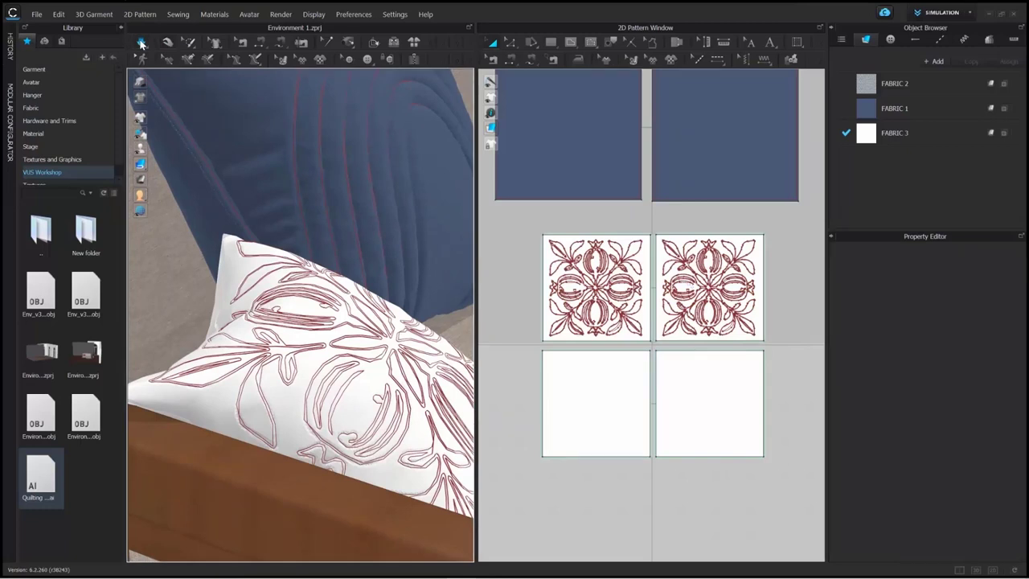
click(140, 43)
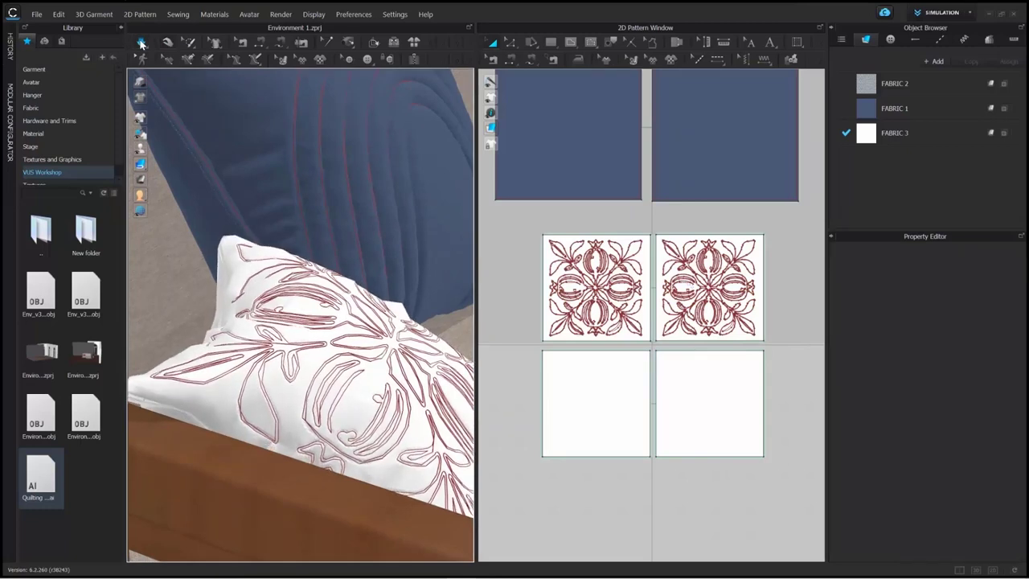
Set the particle distance of both pomegranate panels to 5 mm
scroll(347, 369, down, 5)
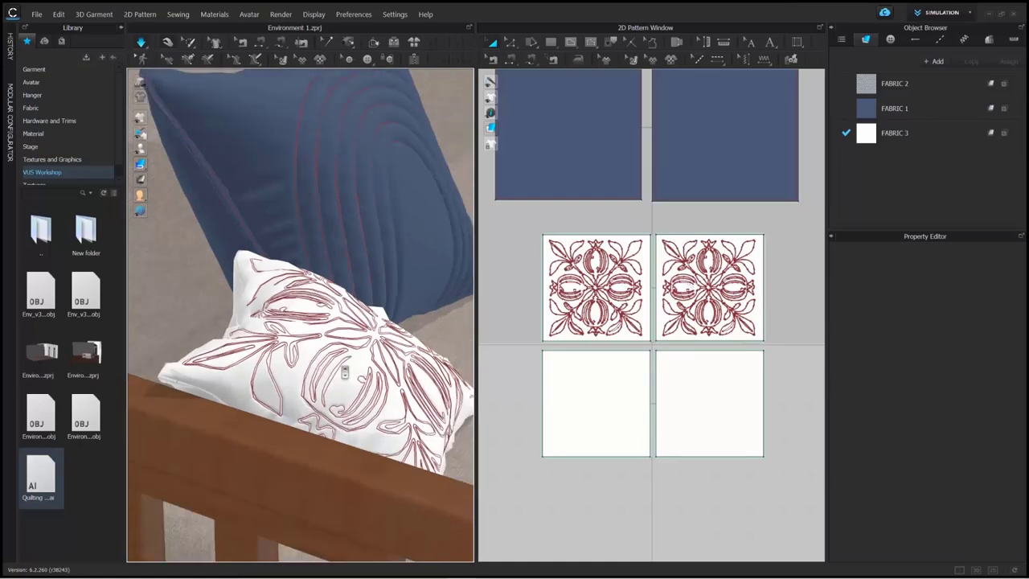
right_drag(351, 365, 259, 348)
right_drag(314, 375, 296, 387)
drag(537, 234, 782, 352)
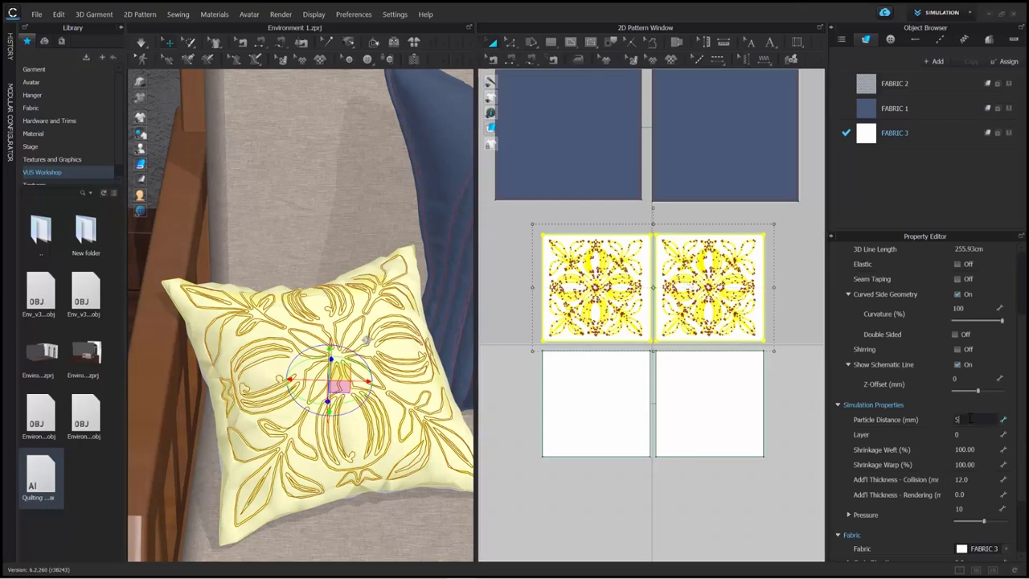
key(Return)
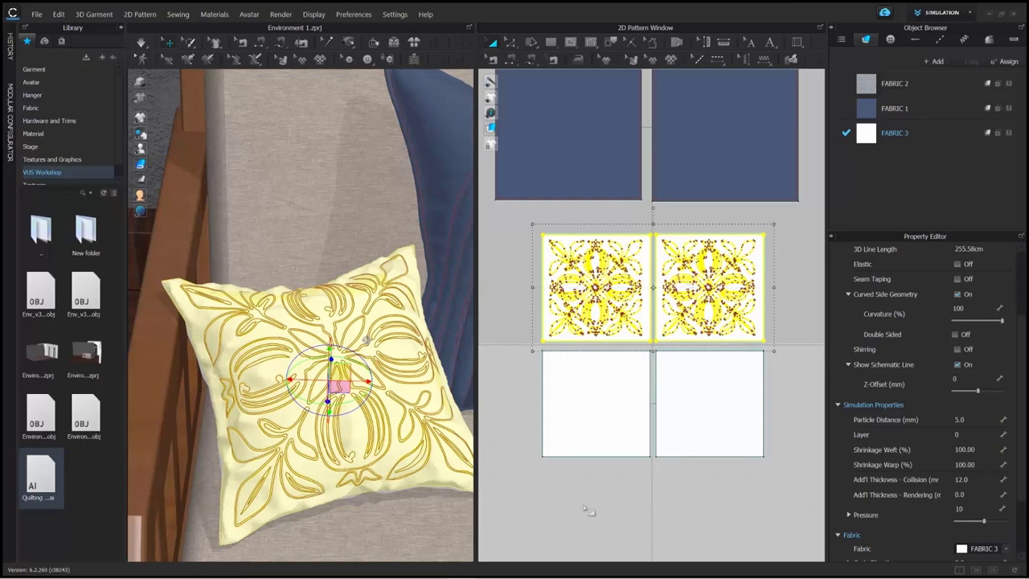
click(527, 419)
Simulate the pomegranate cushion with the finer mesh and check the quilting relief up close
click(141, 44)
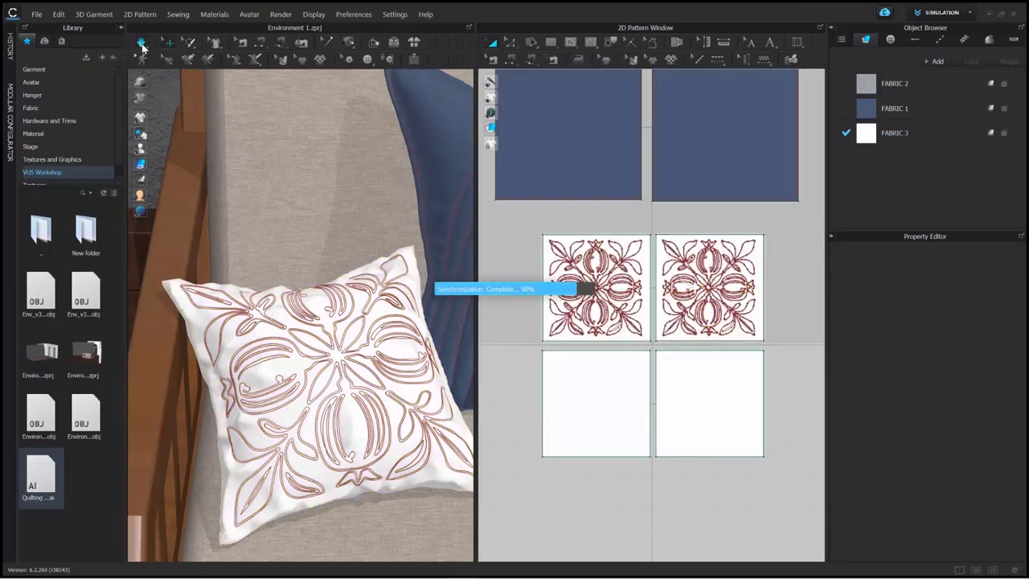
scroll(354, 467, down, 4)
right_drag(310, 398, 358, 429)
scroll(328, 433, up, 3)
scroll(359, 428, up, 2)
middle_drag(358, 429, 317, 392)
mouse_move(317, 393)
right_down()
mouse_move(324, 377)
mouse_move(290, 382)
mouse_move(303, 406)
right_up()
scroll(289, 382, down, 2)
Change the colour of FABRIC 3 to a dark grey-green with RGB 98, 102, 93
click(895, 139)
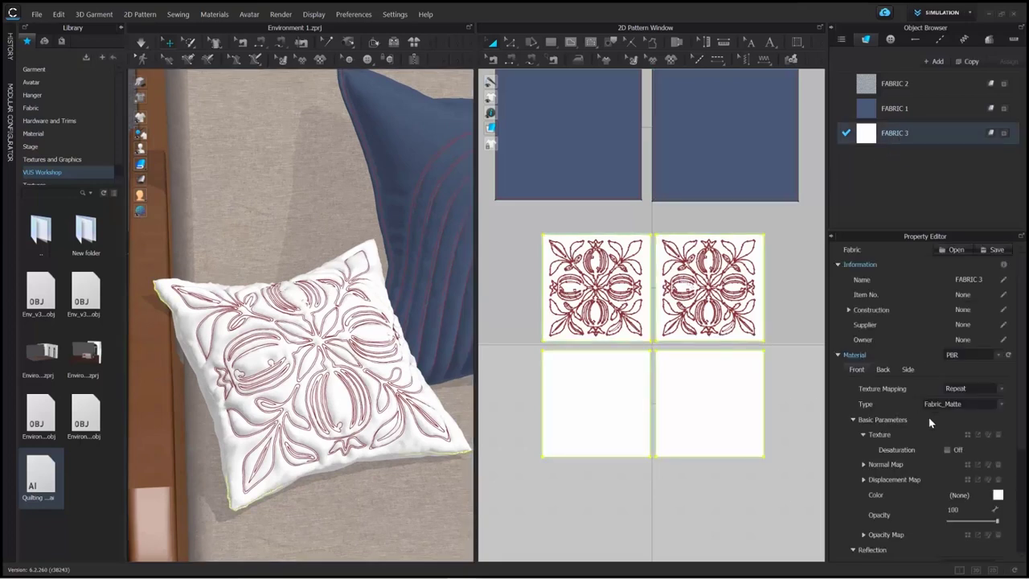
click(997, 496)
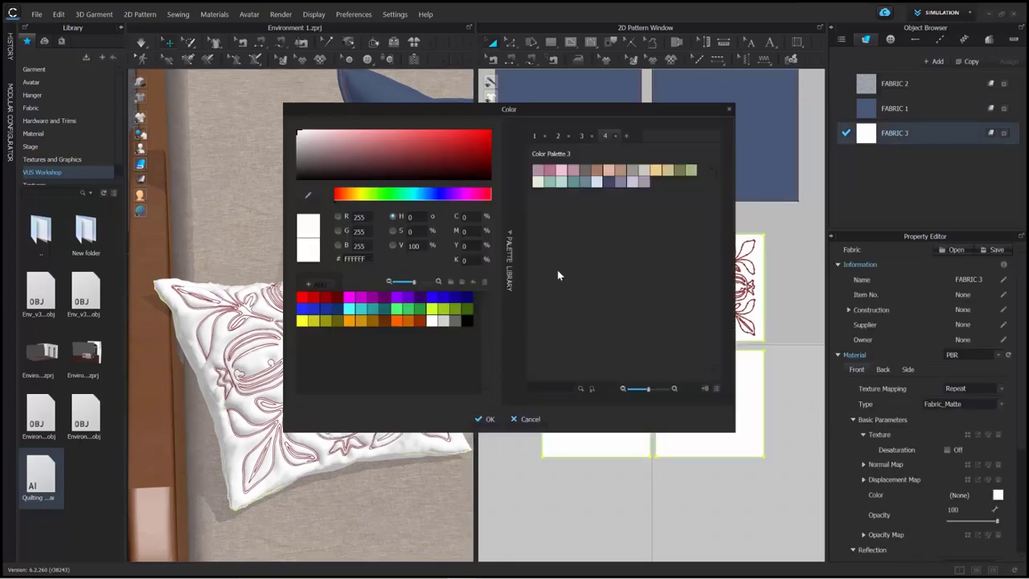
click(585, 170)
drag(479, 113, 569, 121)
click(456, 207)
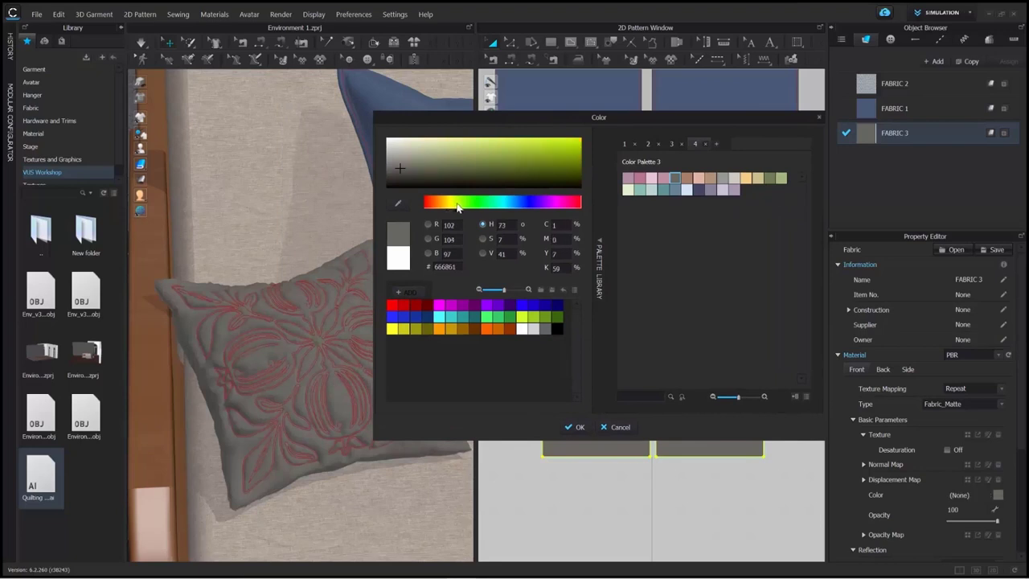
click(407, 172)
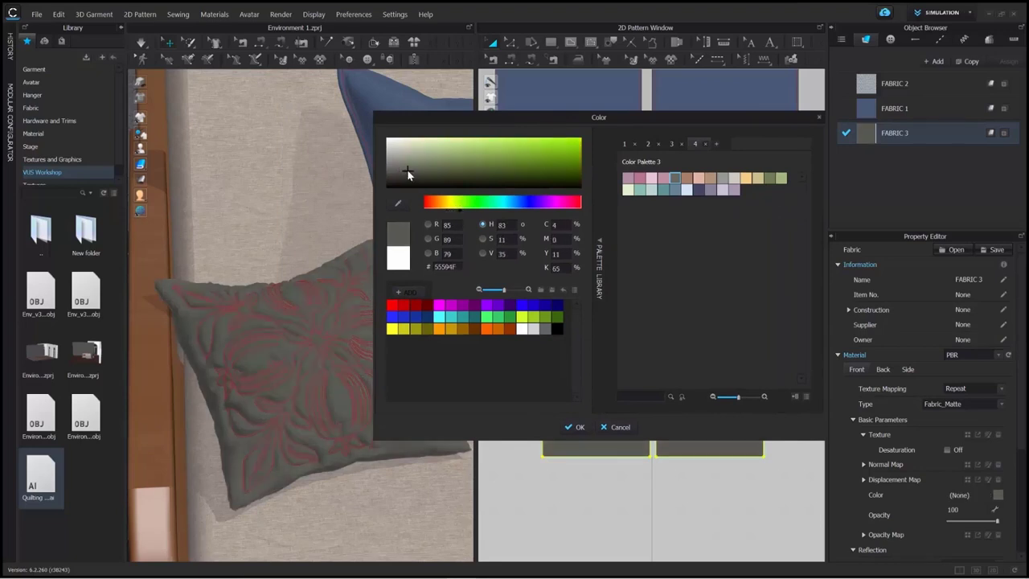
drag(407, 170, 405, 171)
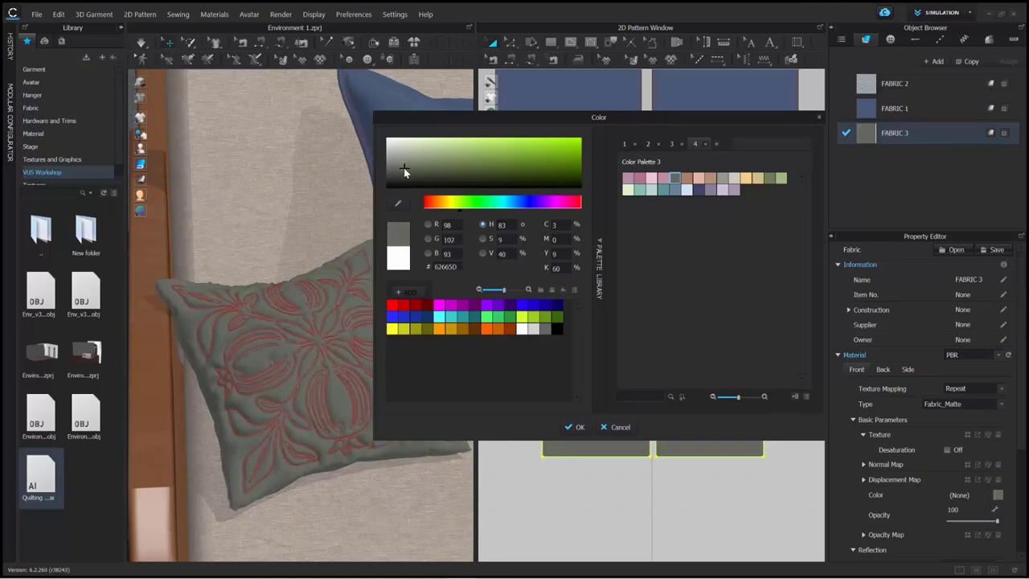
click(582, 426)
click(516, 540)
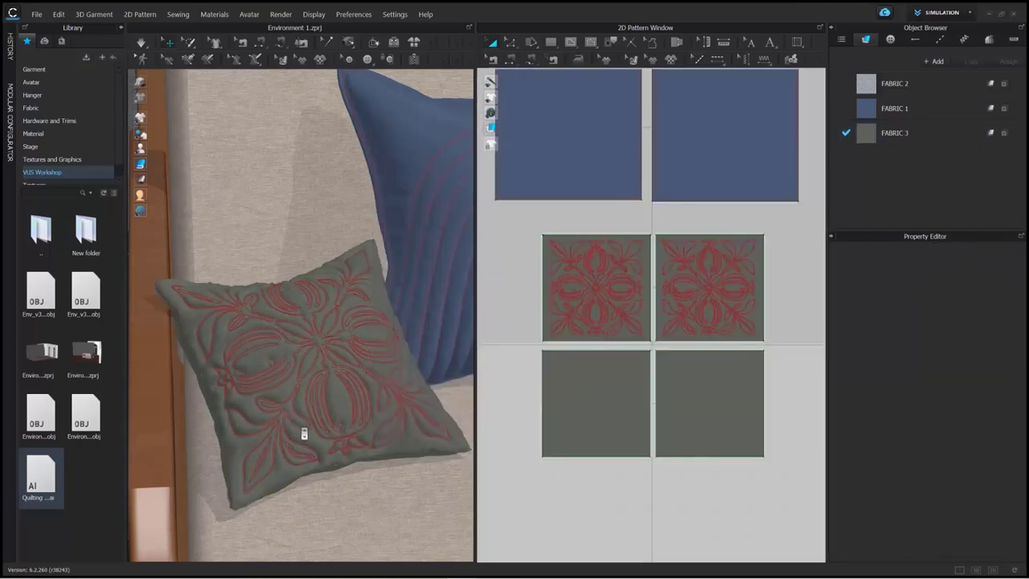
Hide the red internal lines on the cushions in the 3D view and inspect the quilting on the green cushion
scroll(303, 432, down, 5)
right_drag(366, 386, 360, 388)
scroll(361, 389, down, 3)
scroll(361, 379, up, 6)
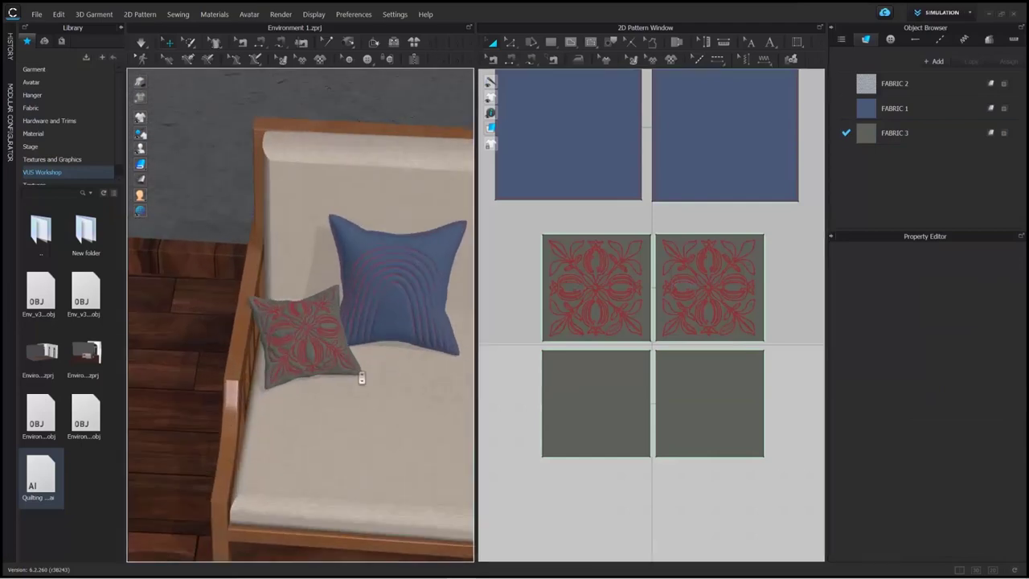
right_drag(404, 419, 321, 399)
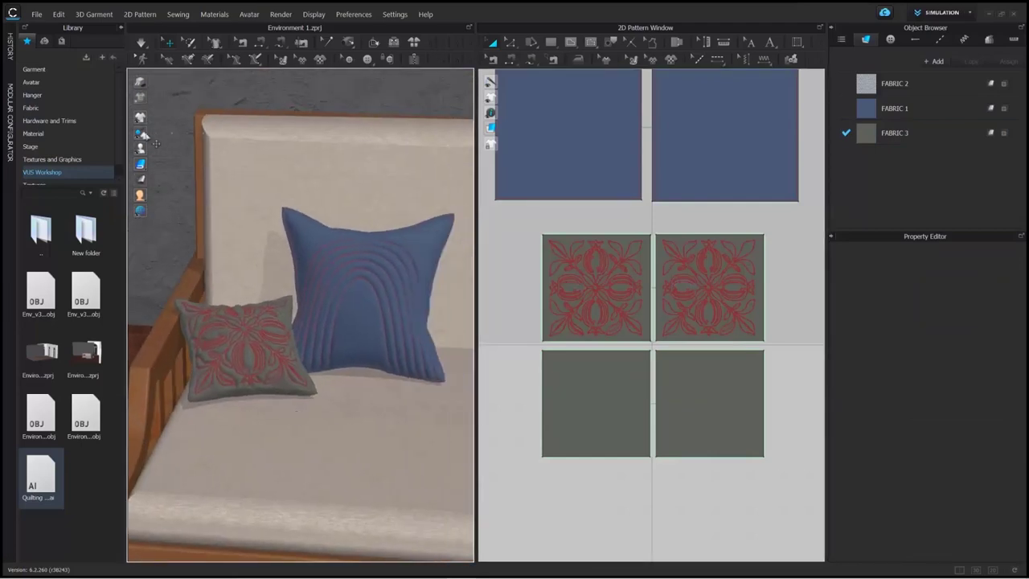
mouse_move(142, 120)
click(201, 118)
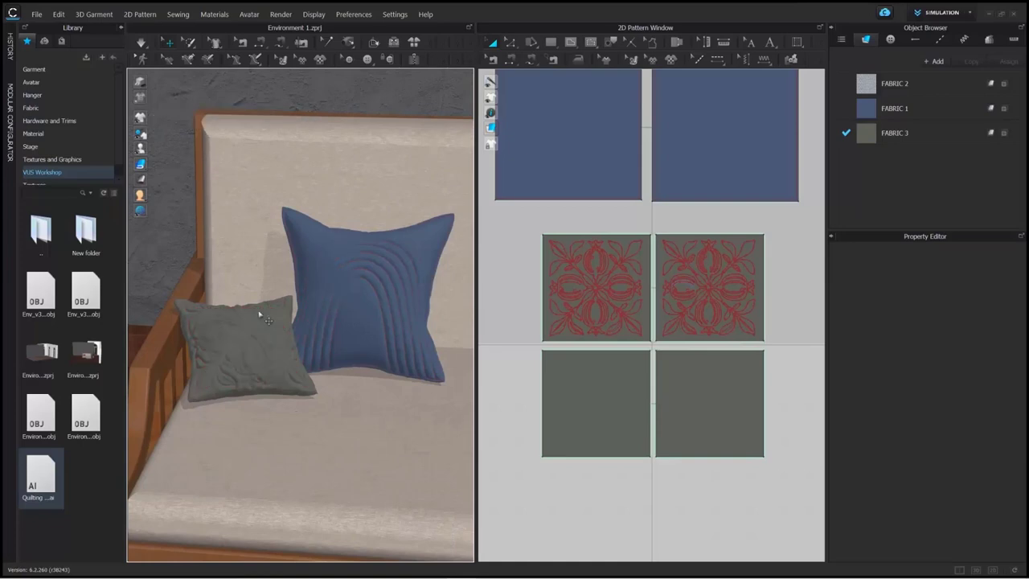
scroll(250, 397, up, 4)
middle_drag(250, 396, 379, 410)
right_drag(379, 410, 320, 418)
scroll(295, 420, up, 2)
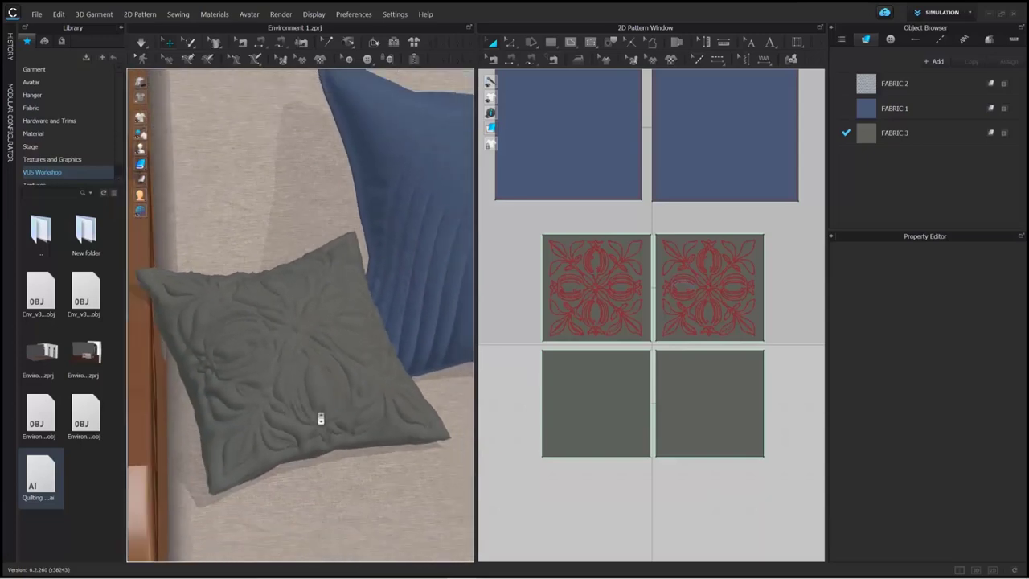
Collapse the library, show only the 3D window with high-quality rendering, and review both cushions on the sofa
click(121, 28)
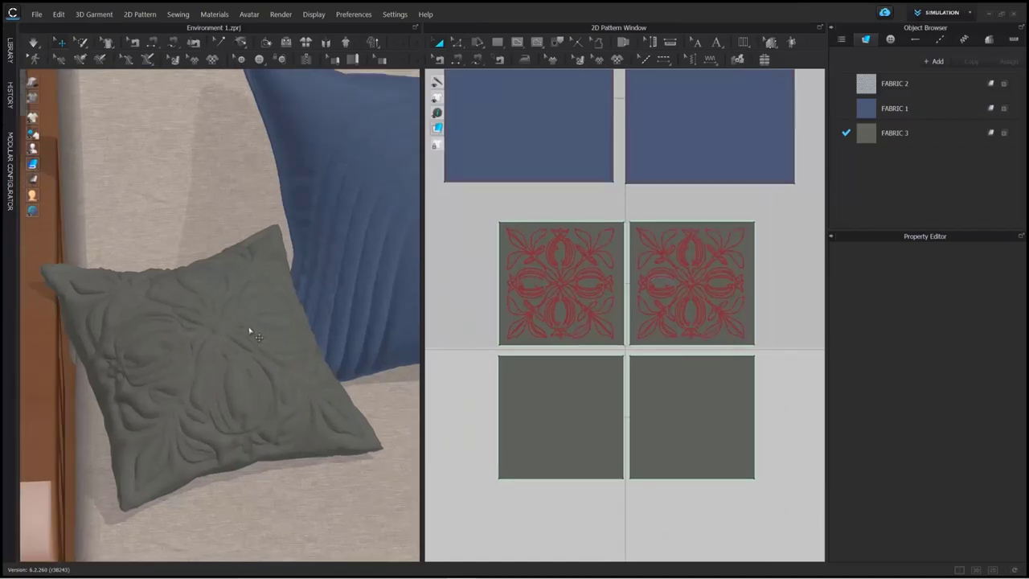
click(977, 570)
click(37, 85)
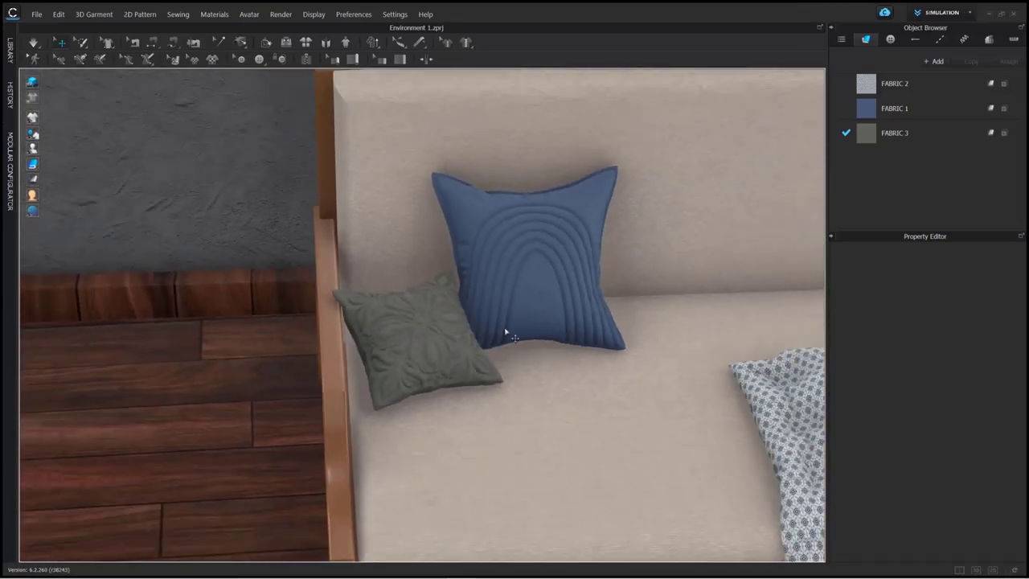
middle_drag(505, 331, 434, 345)
scroll(437, 347, down, 4)
right_drag(448, 353, 285, 362)
scroll(473, 332, up, 2)
scroll(300, 363, up, 5)
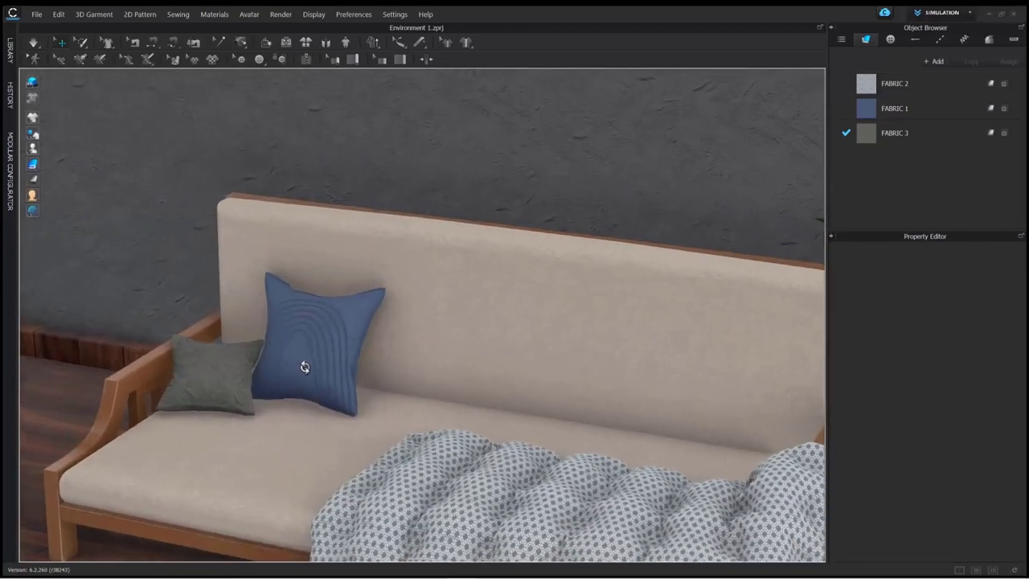
scroll(348, 325, down, 4)
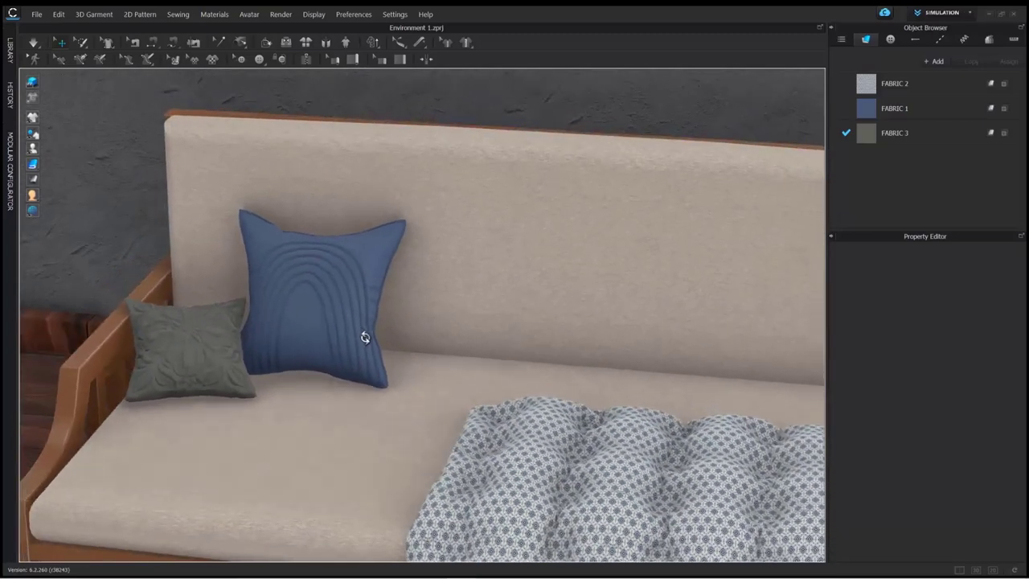